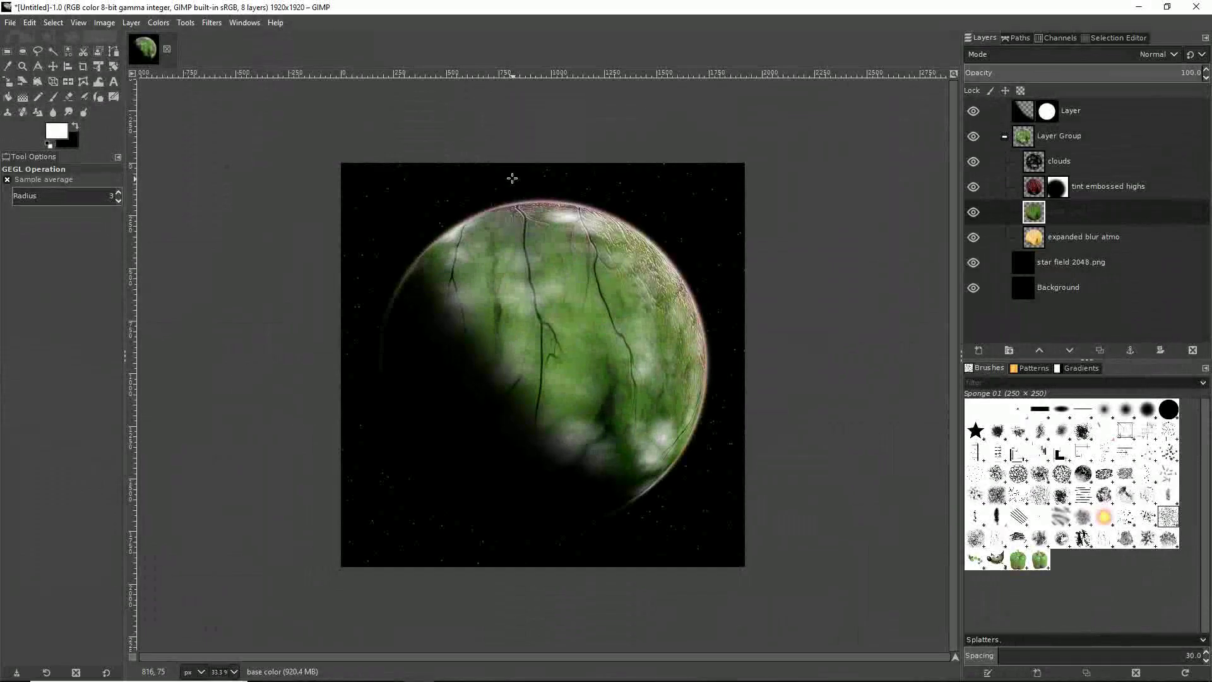
Launch Blender 2.9 from the Most used list in the Windows Start menu.
mouse_move(12, 678)
left_click(15, 669)
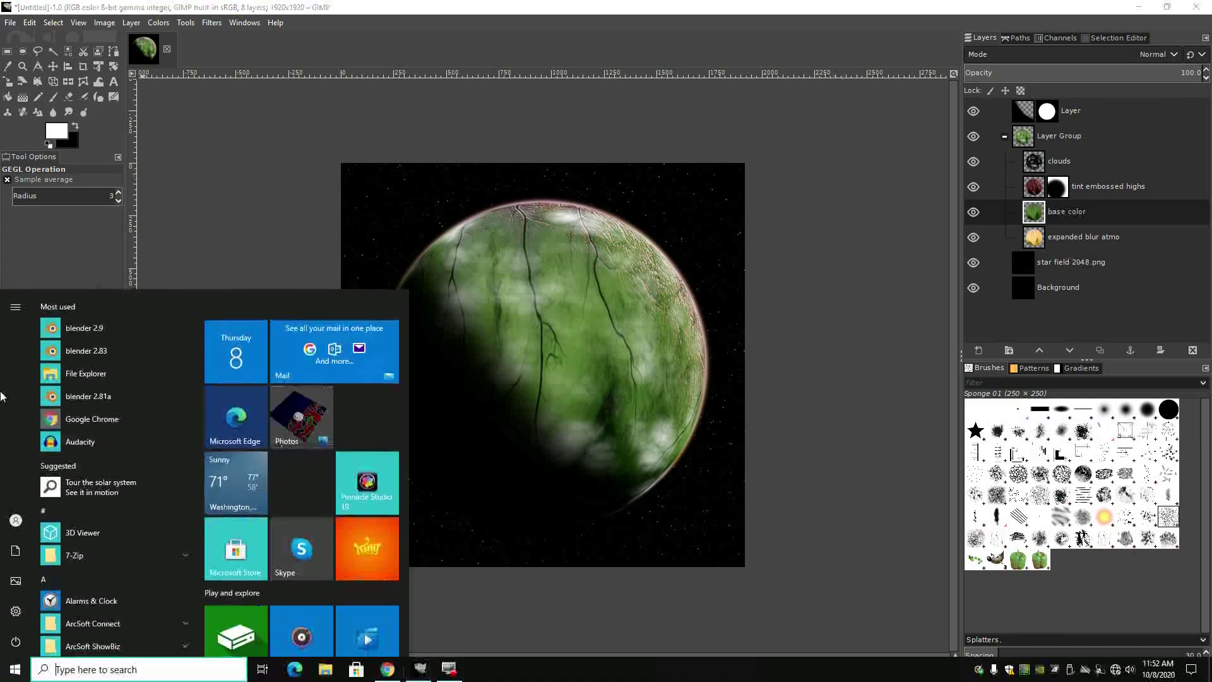
left_click(60, 328)
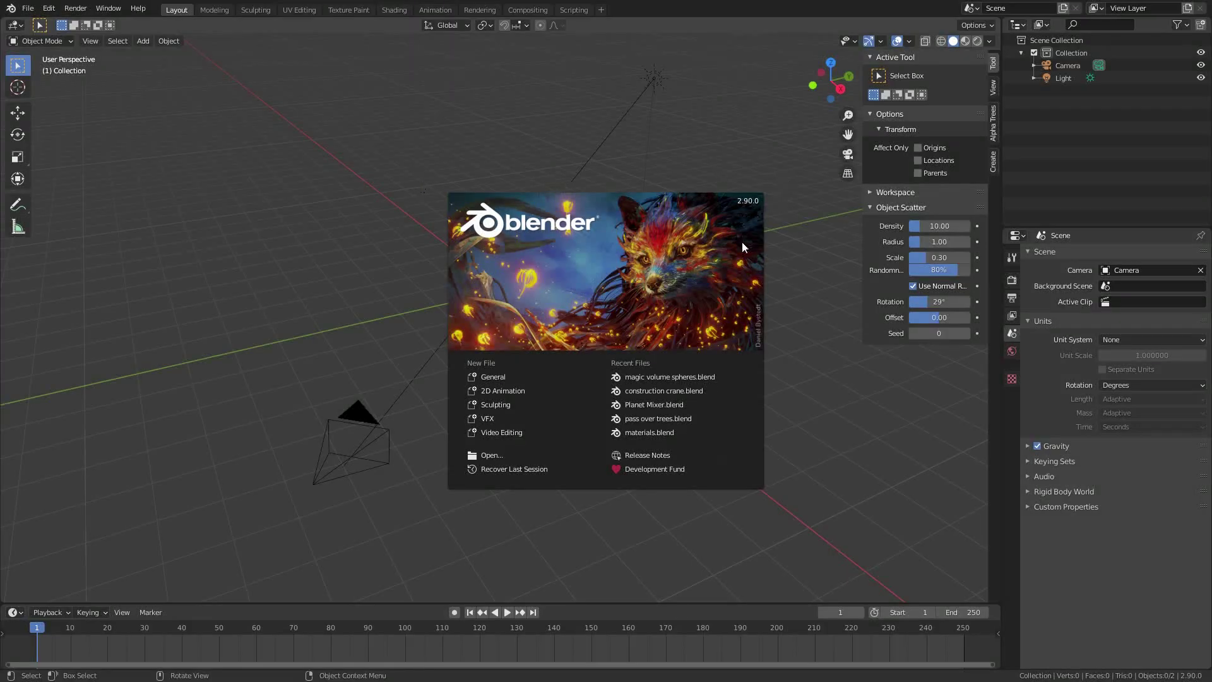
Open magic volume spheres.blend from Recent Files and orbit to a perspective view of the cube.
left_click(657, 376)
scroll(539, 464, "down", 6)
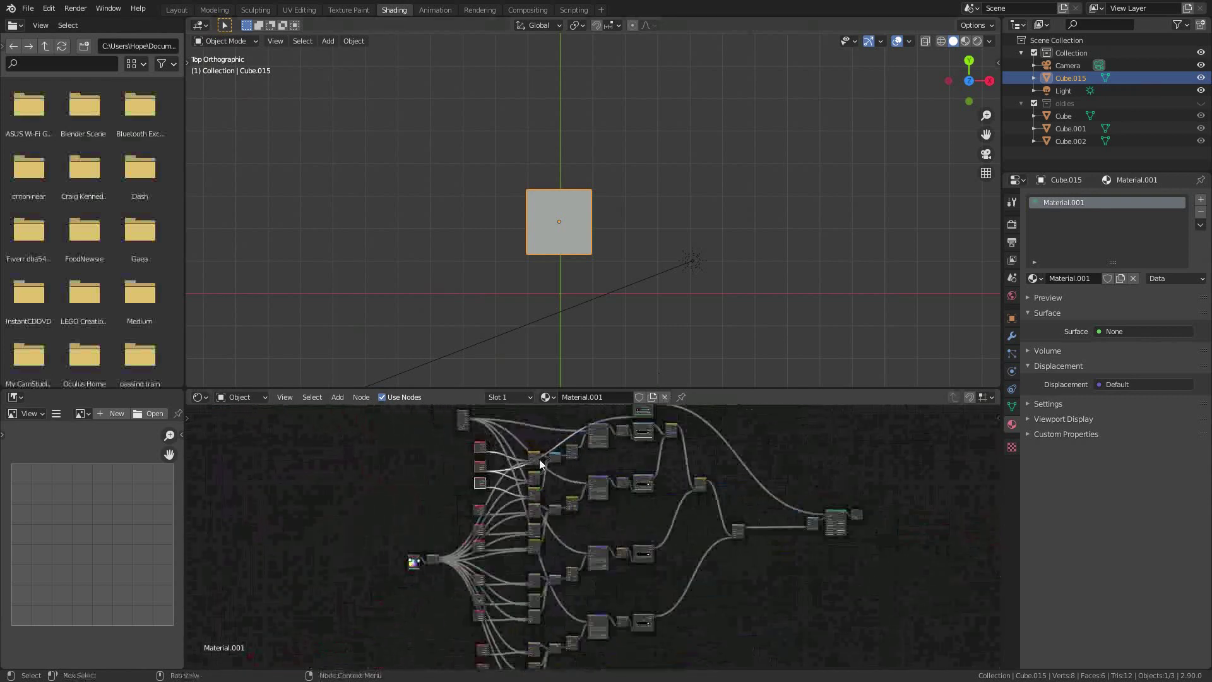
scroll(539, 461, "up", 5)
middle_click_drag(568, 235, 642, 143)
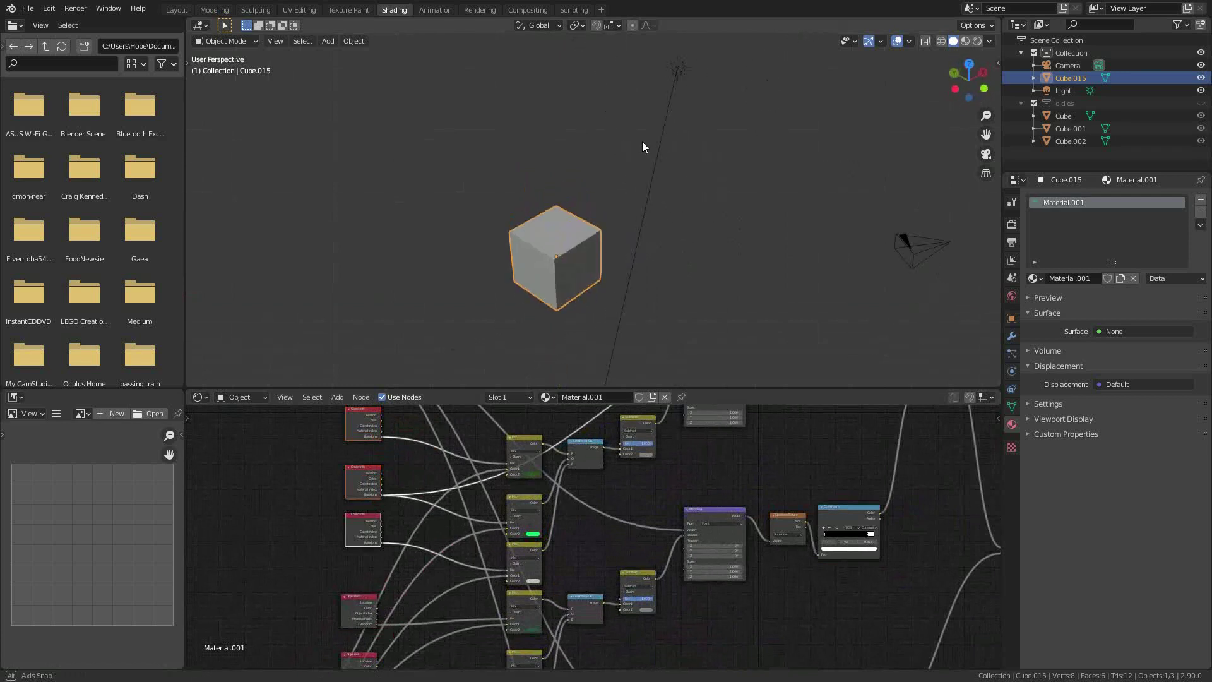
Render the glowing spheres in Rendered shading, briefly hiding overlays while orbiting around them.
left_click(978, 40)
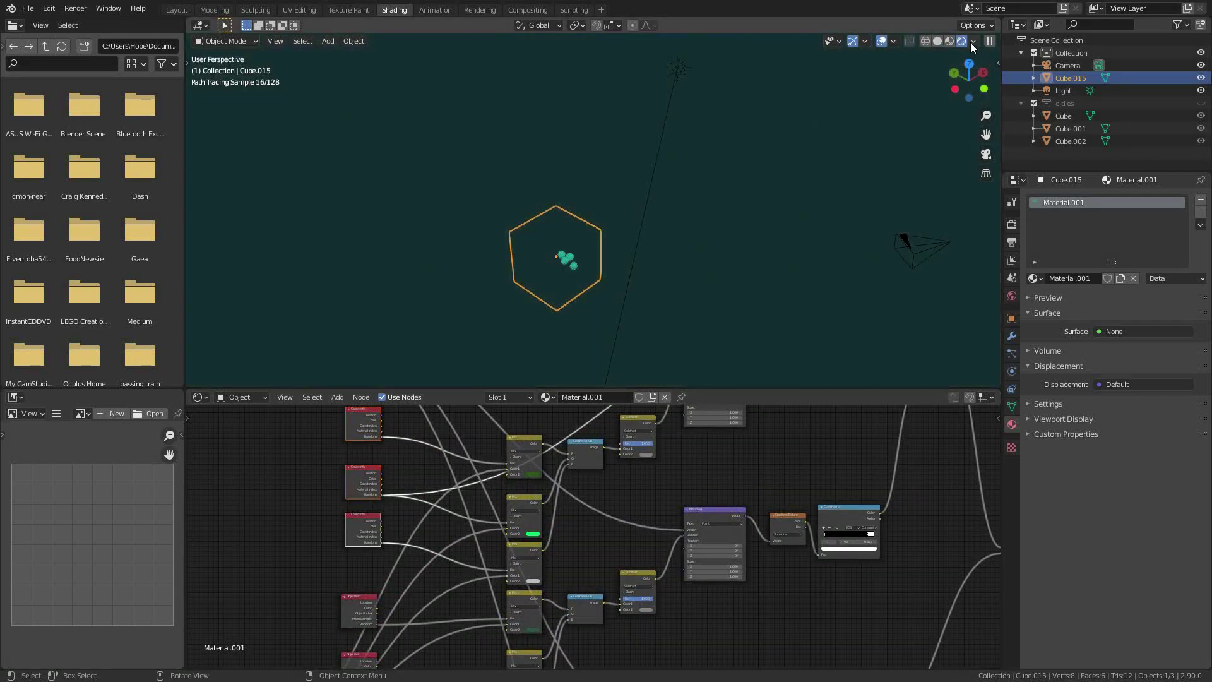
left_click(882, 41)
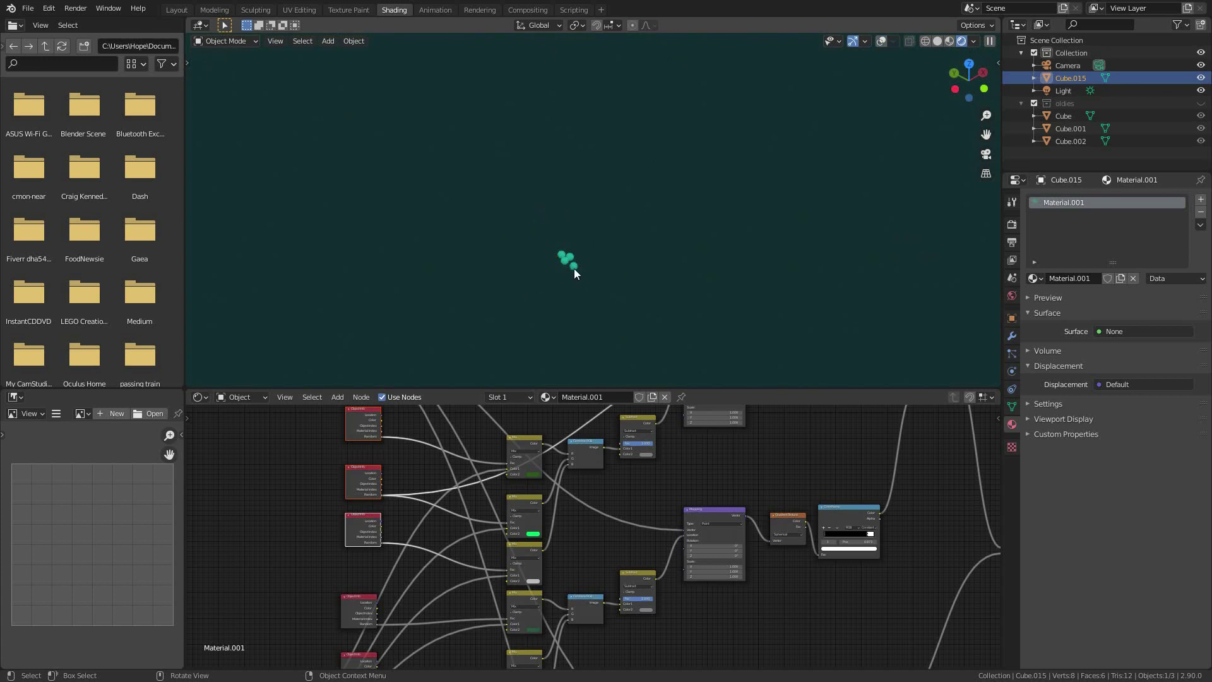
scroll(574, 268, "up", 10)
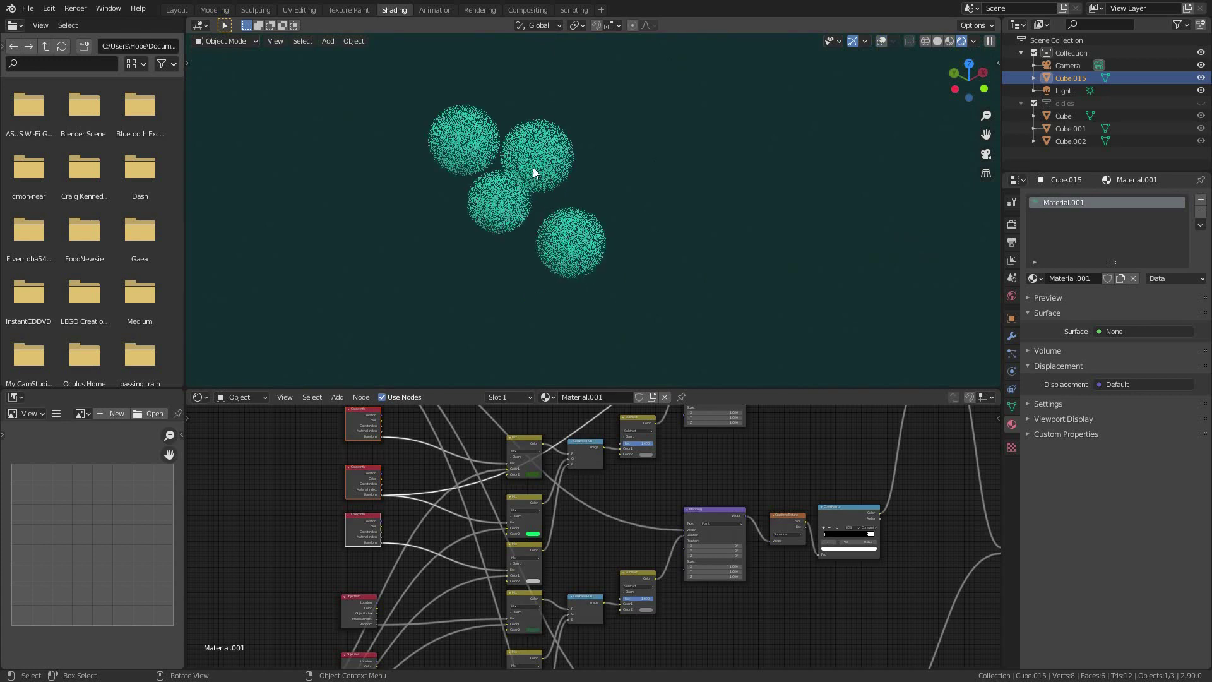
middle_click_drag(518, 155, 415, 132)
scroll(710, 294, "up", 4)
scroll(680, 206, "down", 2)
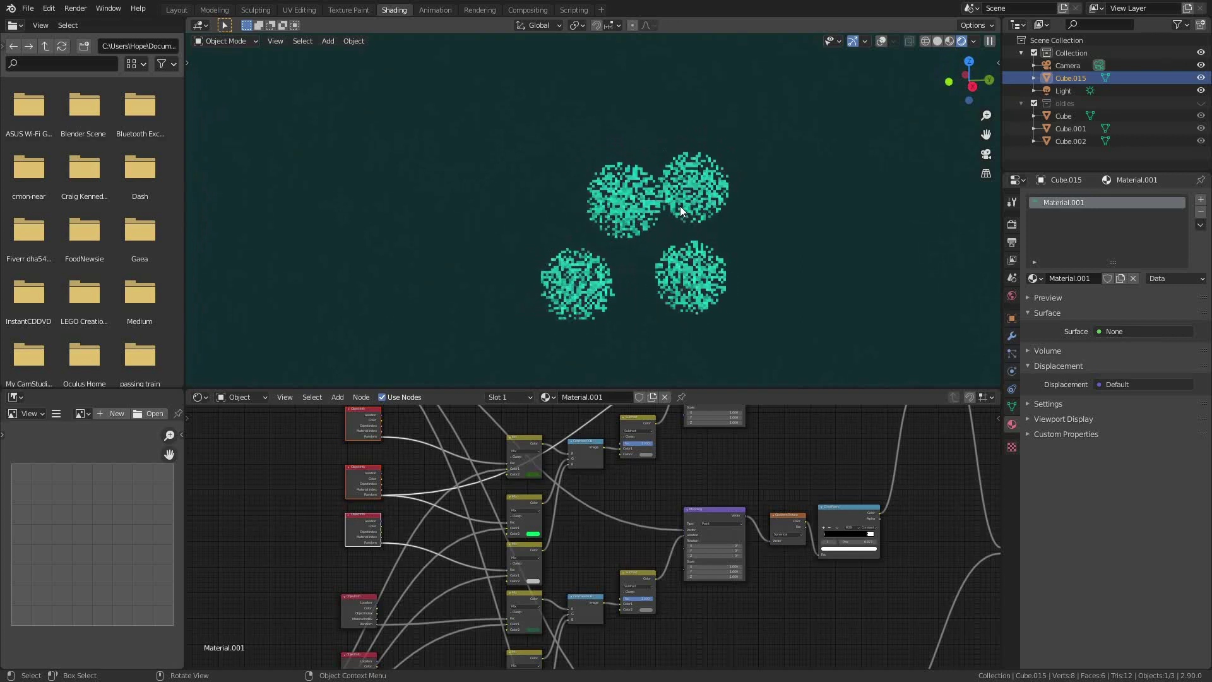
left_click(882, 41)
scroll(623, 183, "down", 5)
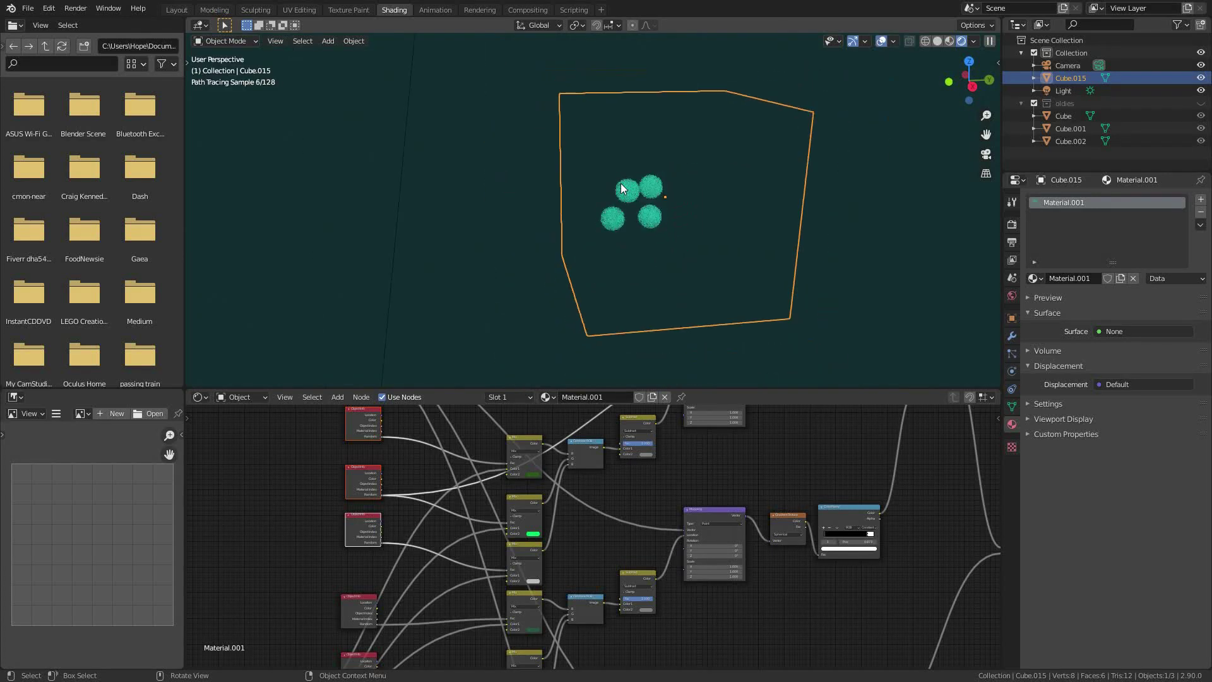
middle_click_drag(620, 183, 644, 201)
scroll(606, 195, "down", 2)
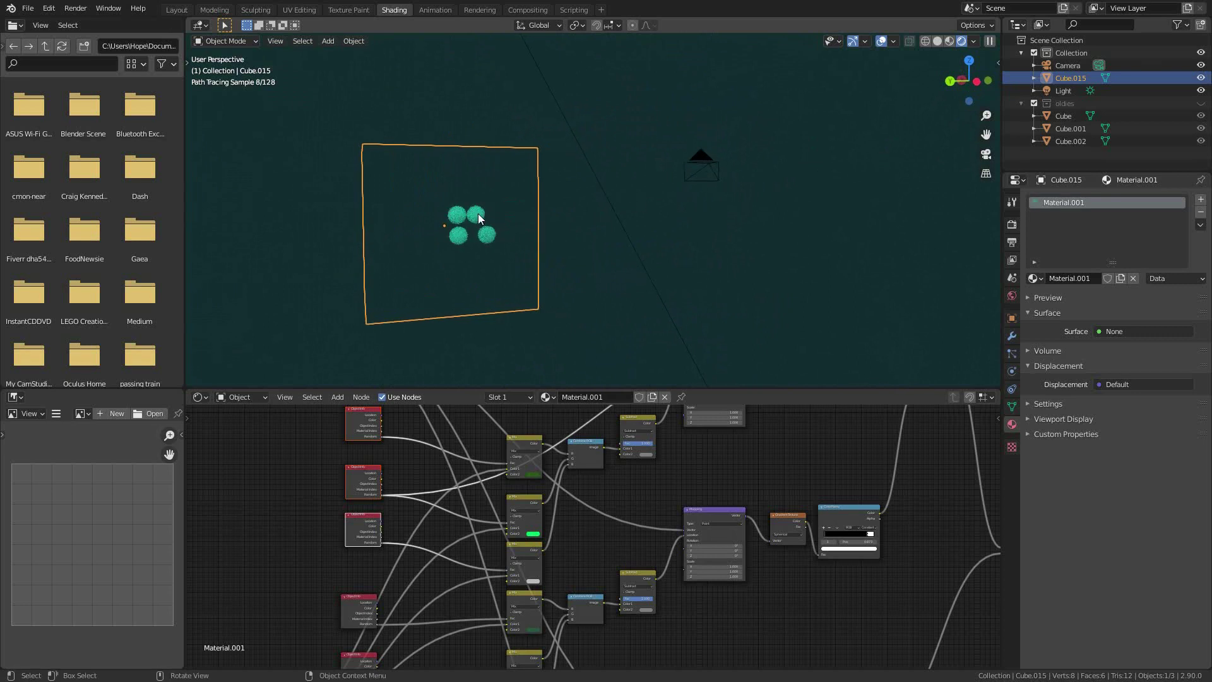
scroll(408, 235, "up", 4)
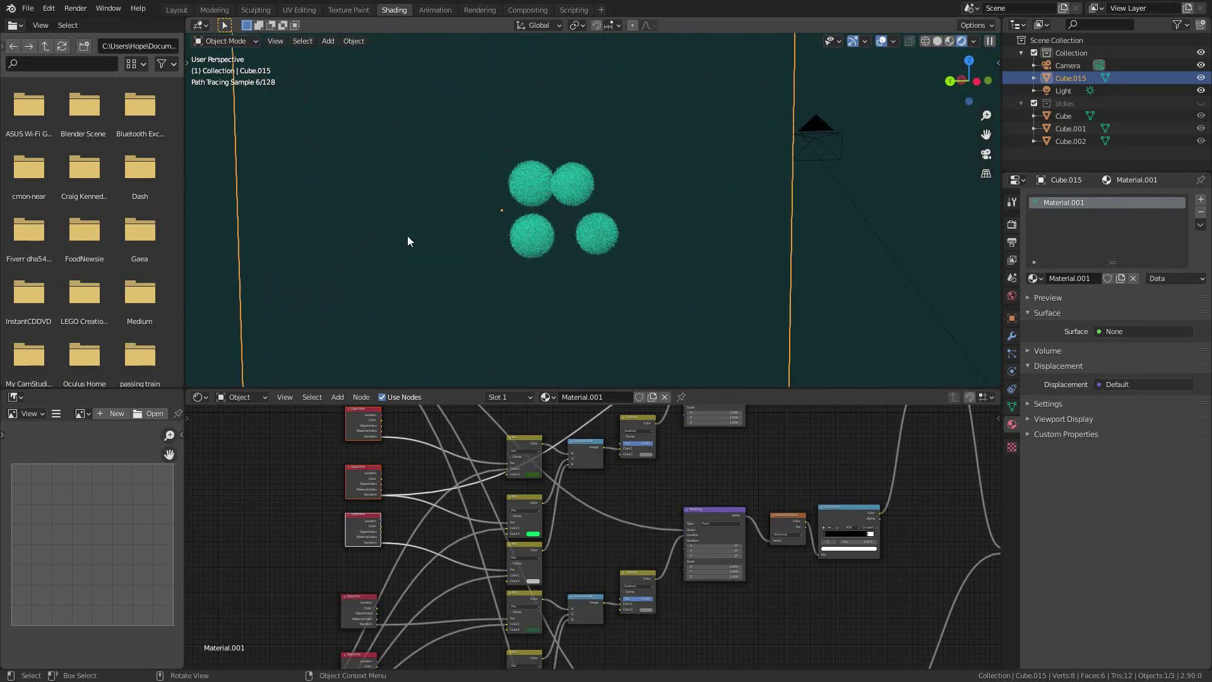
scroll(407, 236, "down", 4)
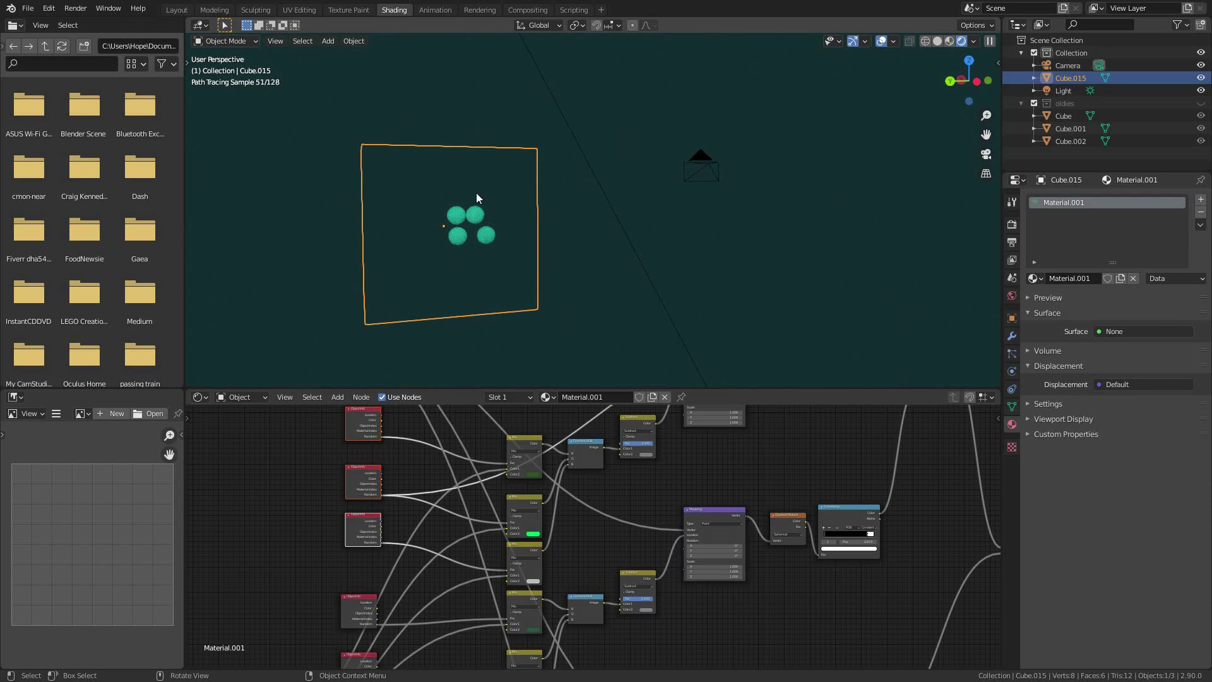
Duplicate the cube as a test copy, delete it, and recenter the original Cube.015.
key("KP_1")
key("shift+d")
key("Return")
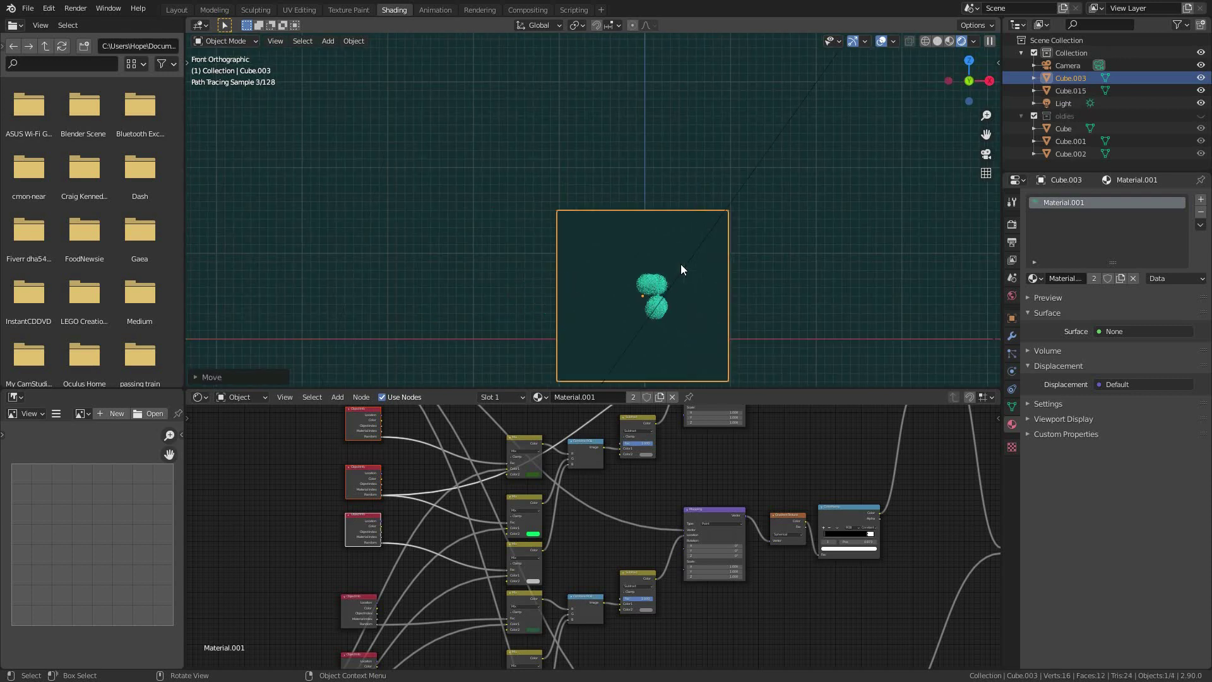
key("x")
left_click(680, 264)
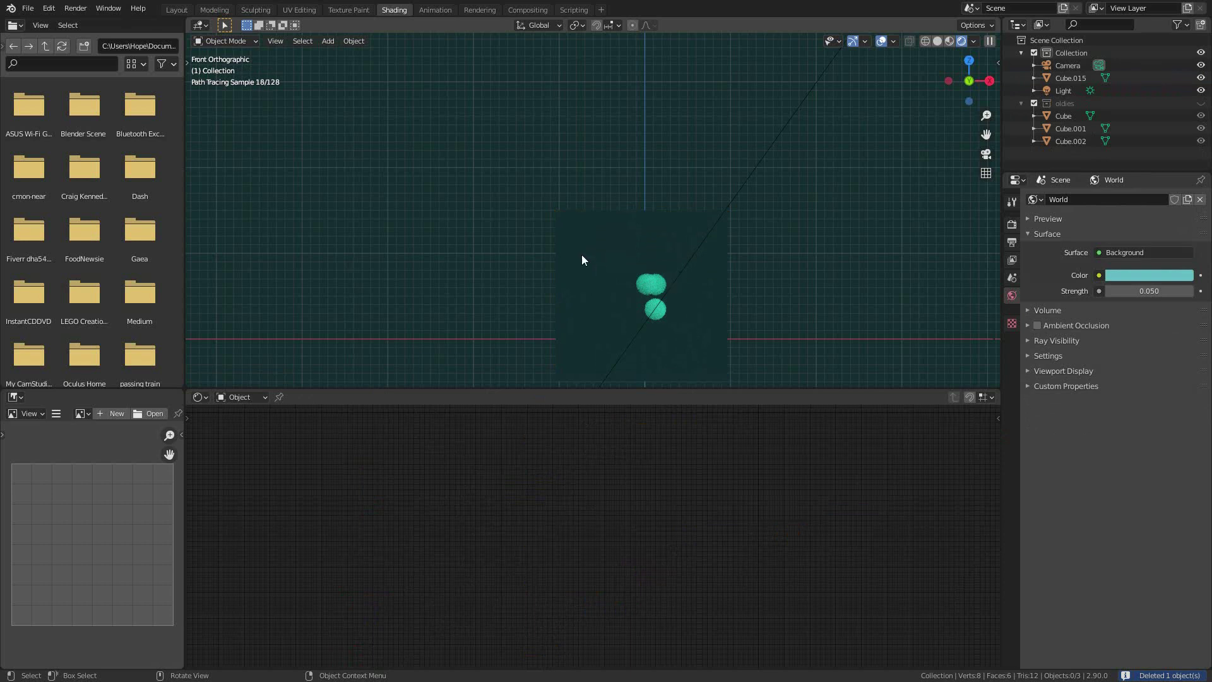
left_click(637, 269)
middle_click_drag(637, 271, 553, 207, "shift")
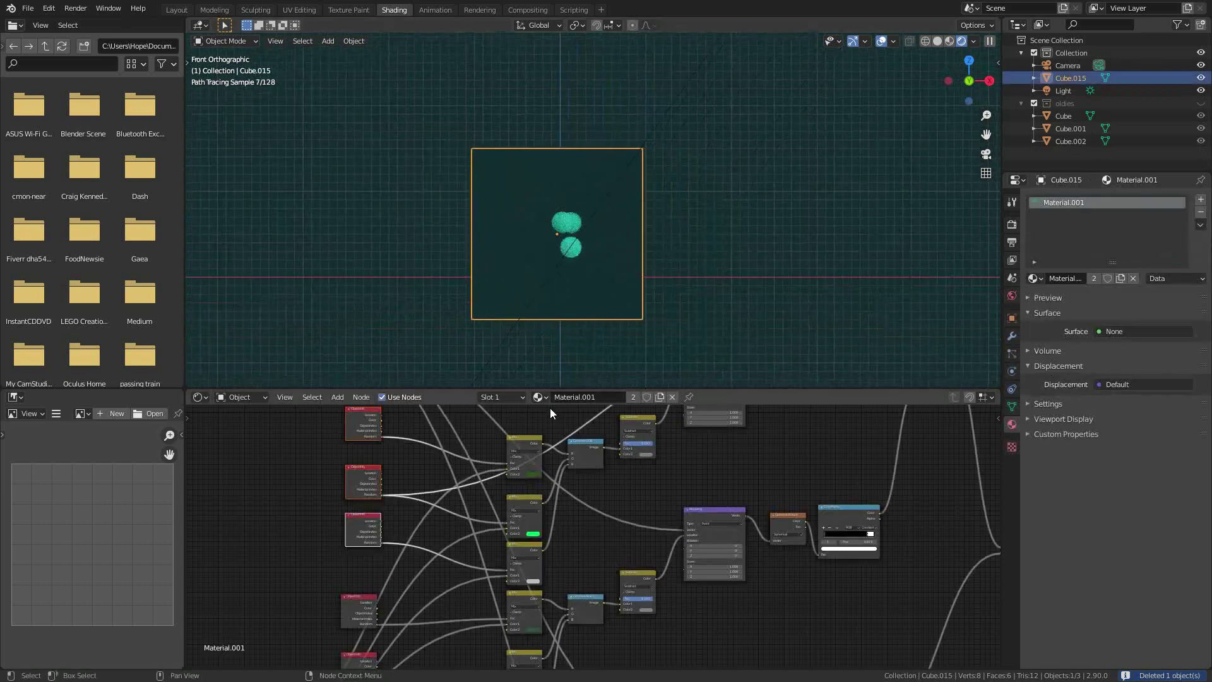
Maximize the node editor, box-select every material node, restore the layout, and zoom onto Texture Coordinate.
scroll(553, 452, "down", 4)
key("ctrl+space")
scroll(554, 452, "down", 2)
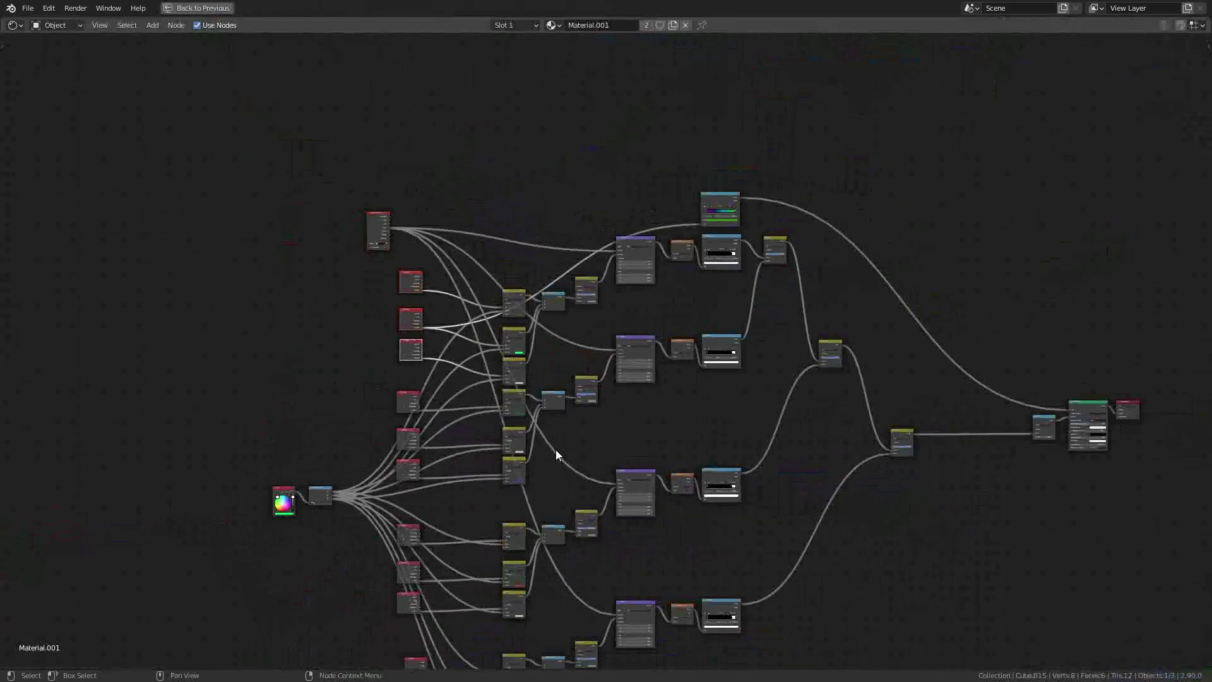
middle_click_drag(555, 450, 524, 325)
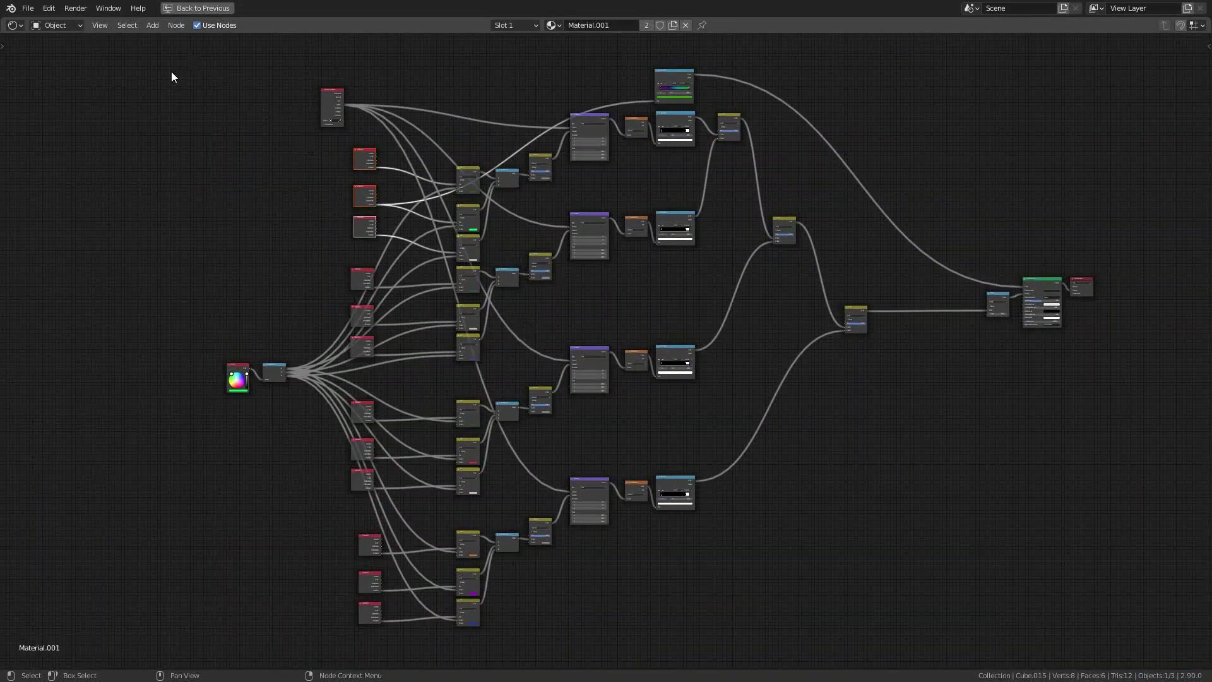
mouse_move(171, 77)
left_mouse_down()
mouse_move(703, 509)
mouse_move(1171, 638)
left_mouse_up()
key("ctrl+space")
scroll(480, 426, "up", 1)
scroll(480, 427, "up", 8)
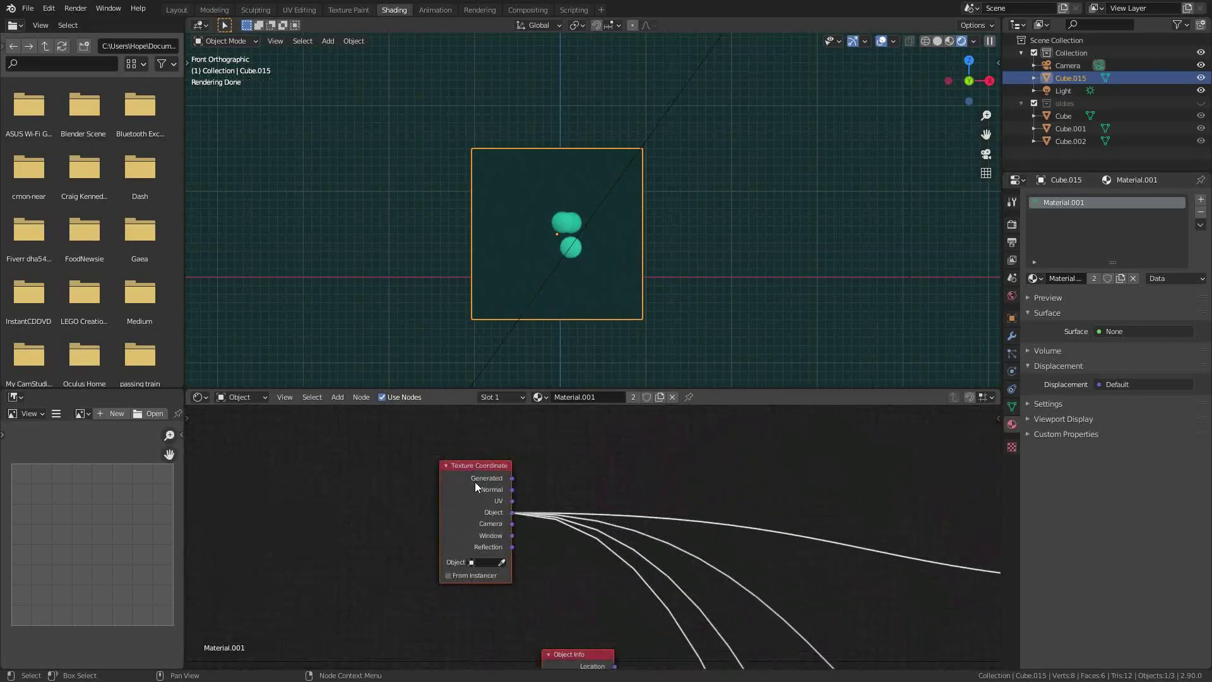
scroll(480, 498, "up", 3)
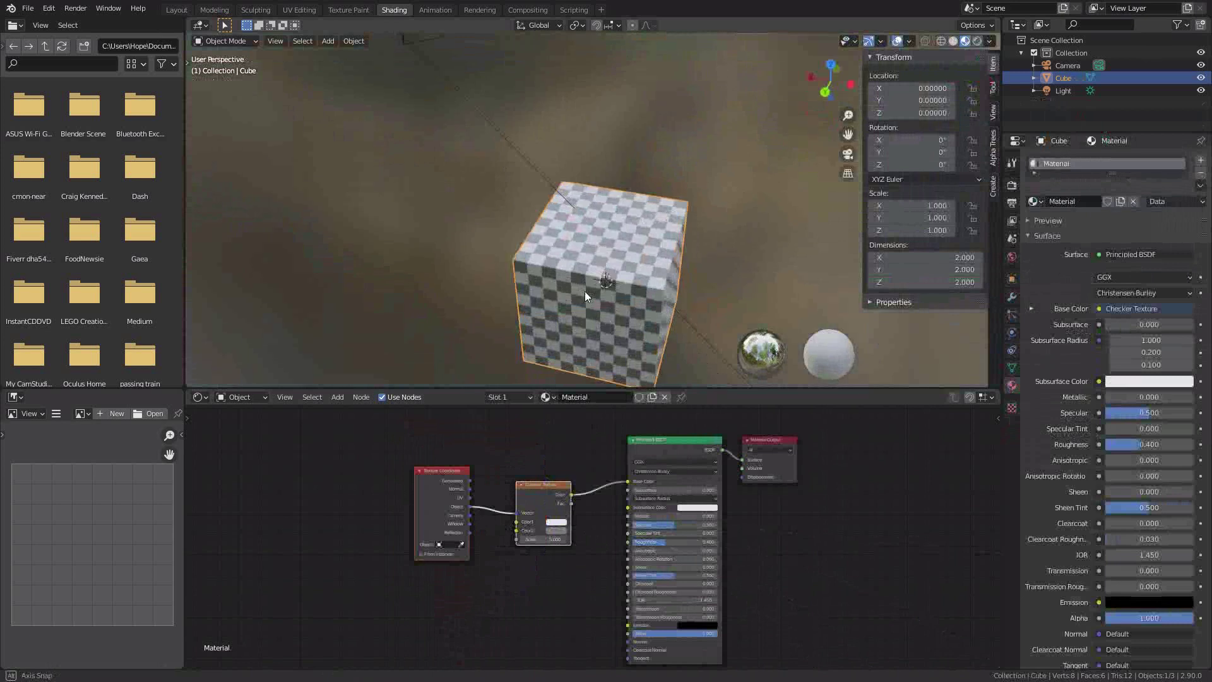
Cut the Object-to-Vector link feeding the Checker Texture.
middle_click_drag(596, 274, 622, 308)
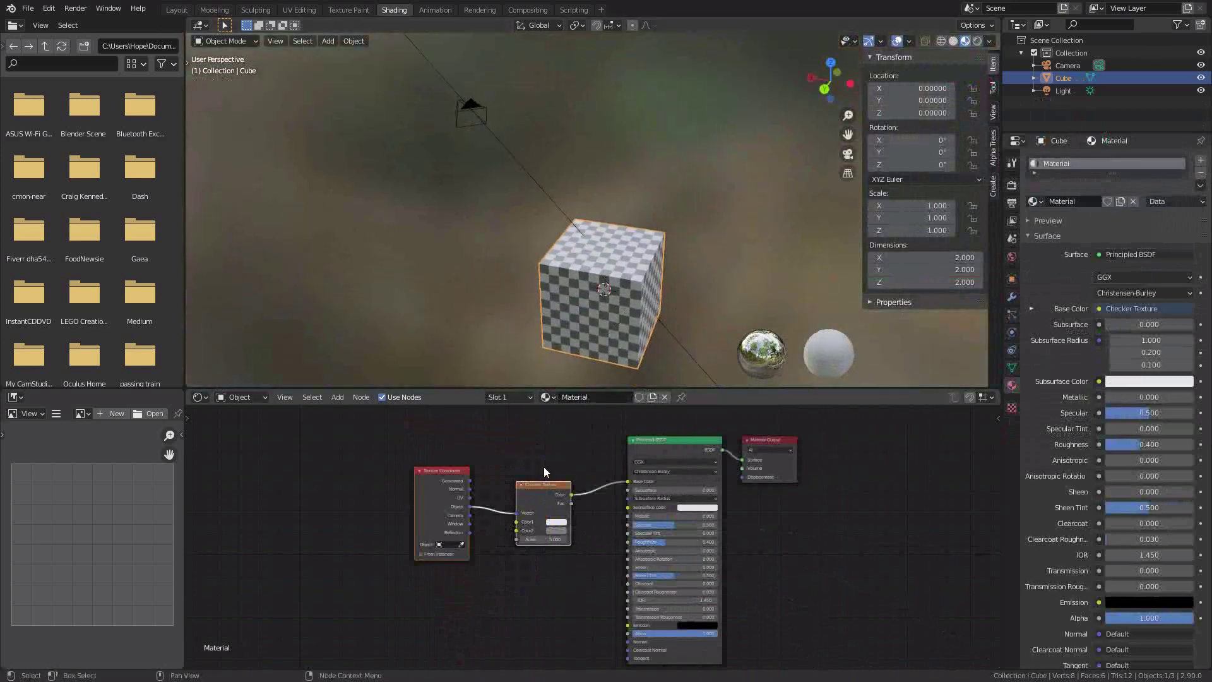
scroll(537, 540, "up", 3)
left_click_drag(501, 488, 470, 492)
Keep the cube's dimensions at 2.000 and view its larger checker squares from Top Orthographic.
middle_click_drag(537, 339, 584, 243)
scroll(566, 212, "up", 3)
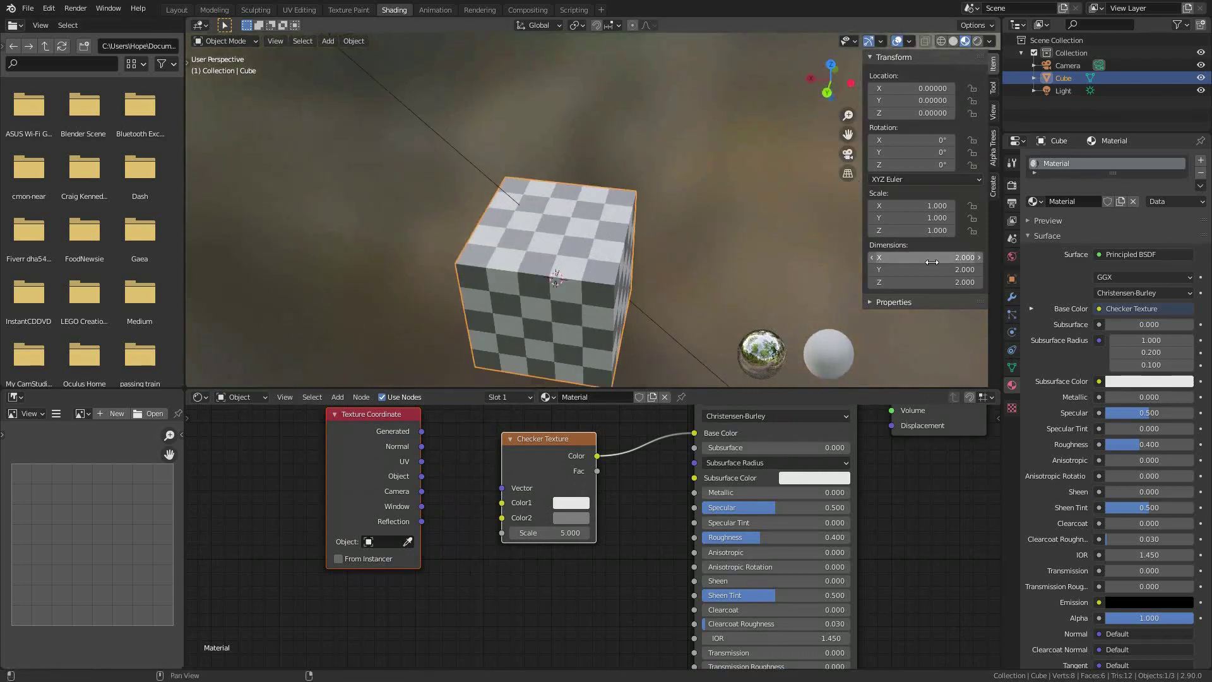
mouse_move(926, 257)
left_mouse_down()
mouse_move(926, 282)
mouse_move(926, 259)
left_mouse_up()
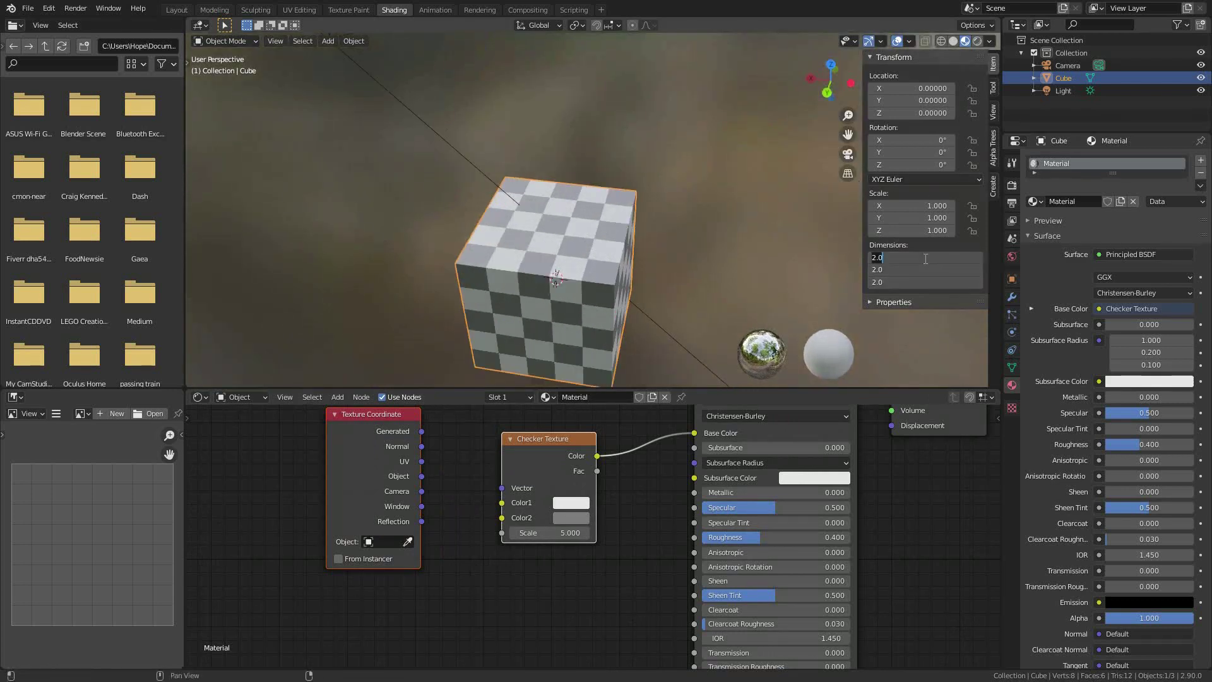
key("Return")
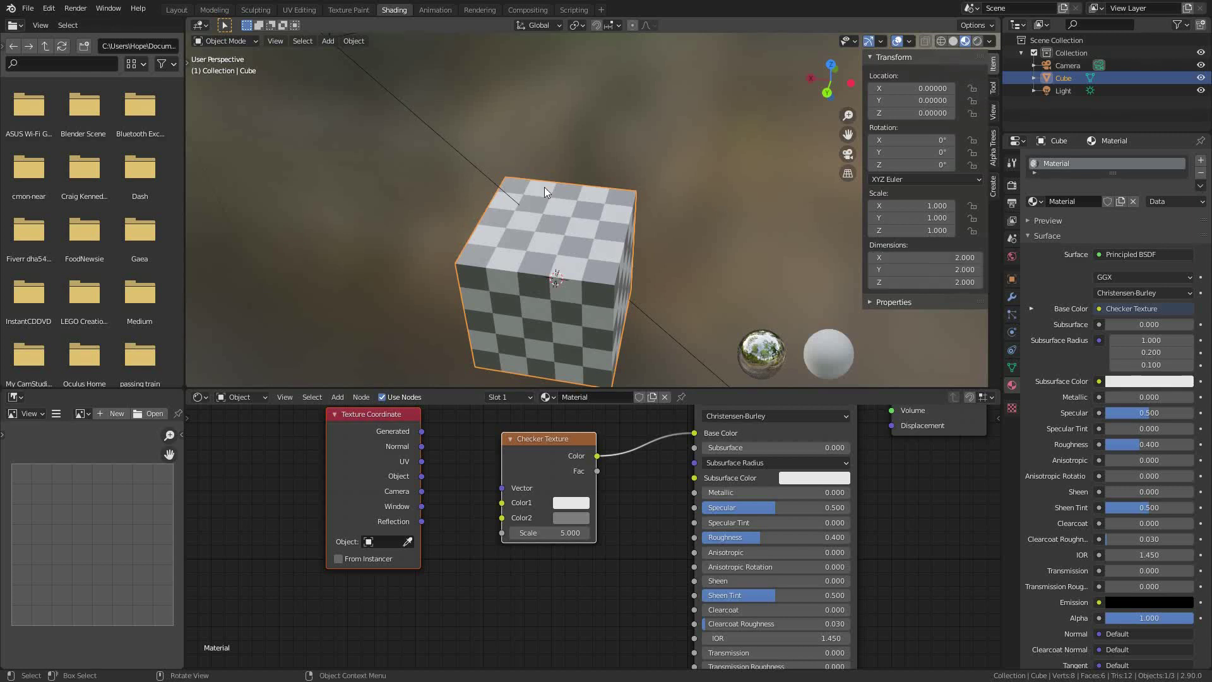
scroll(544, 187, "up", 5)
middle_click_drag(592, 232, 619, 236)
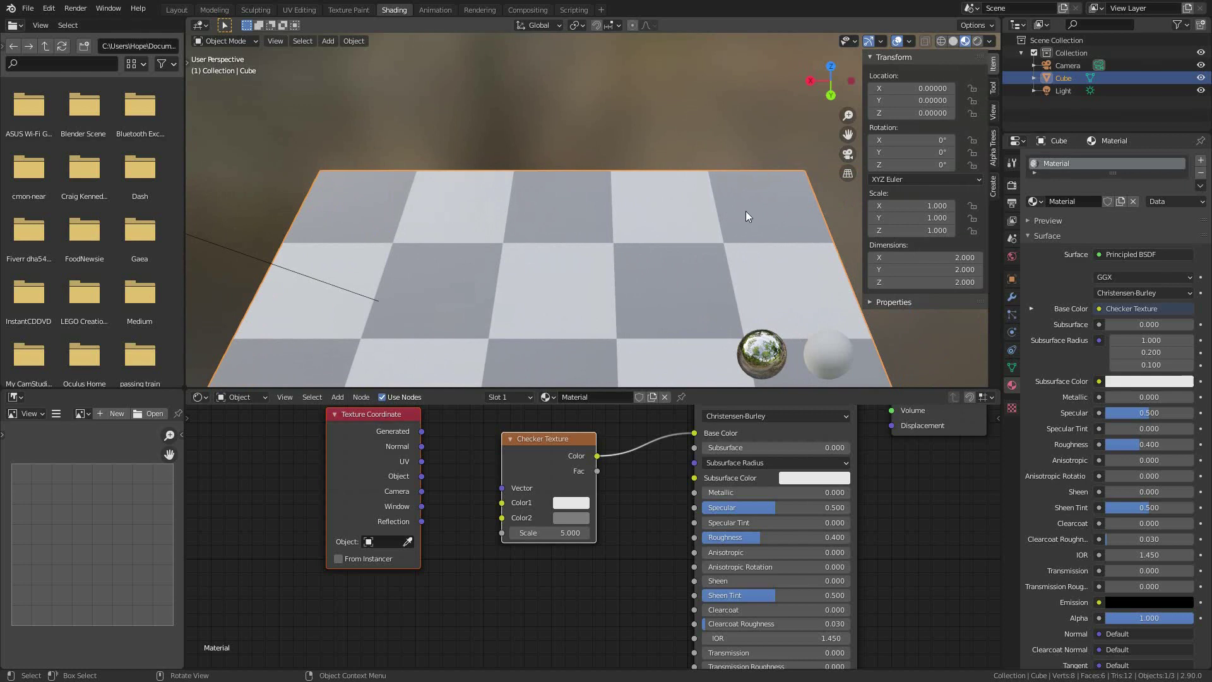
scroll(745, 211, "down", 4)
middle_click_drag(745, 210, 667, 256)
key("KP_7")
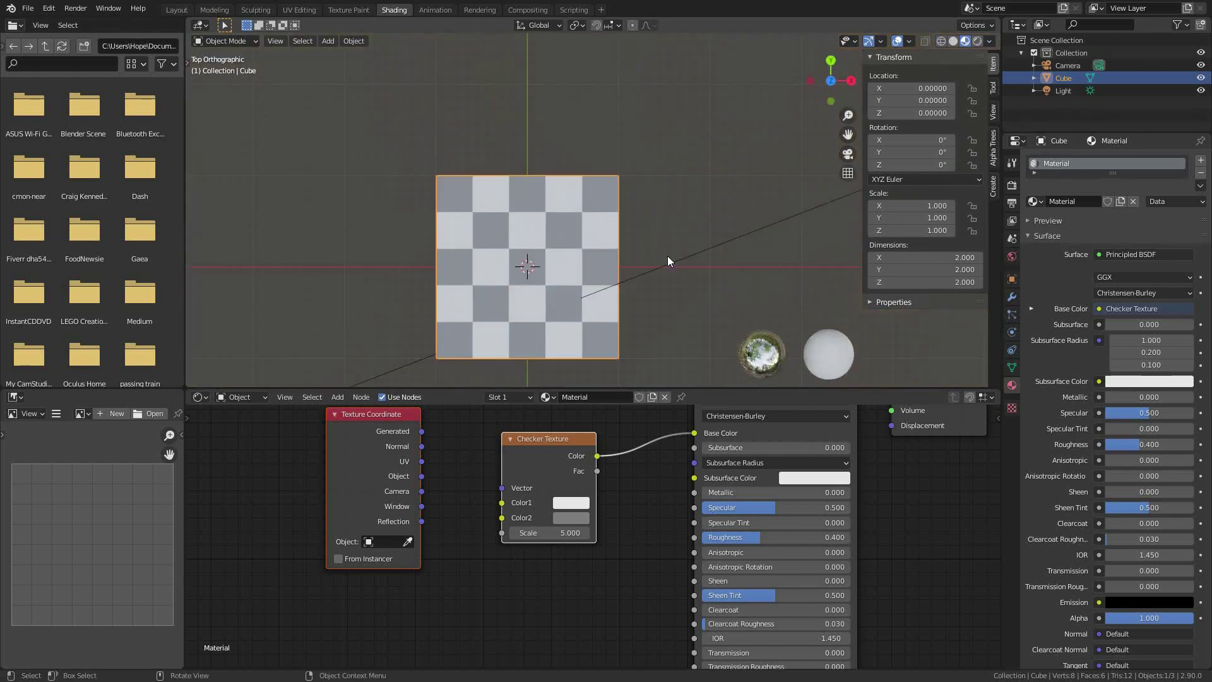
scroll(449, 199, "up", 4)
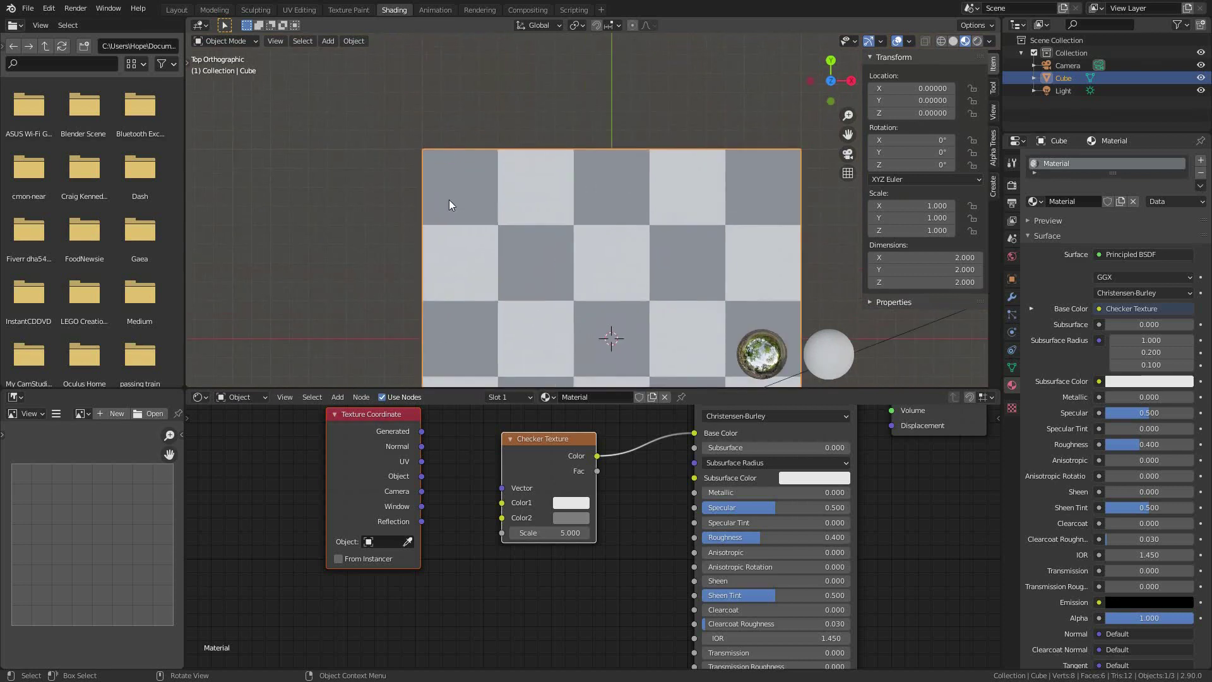
scroll(449, 199, "down", 5)
scroll(468, 309, "up", 3)
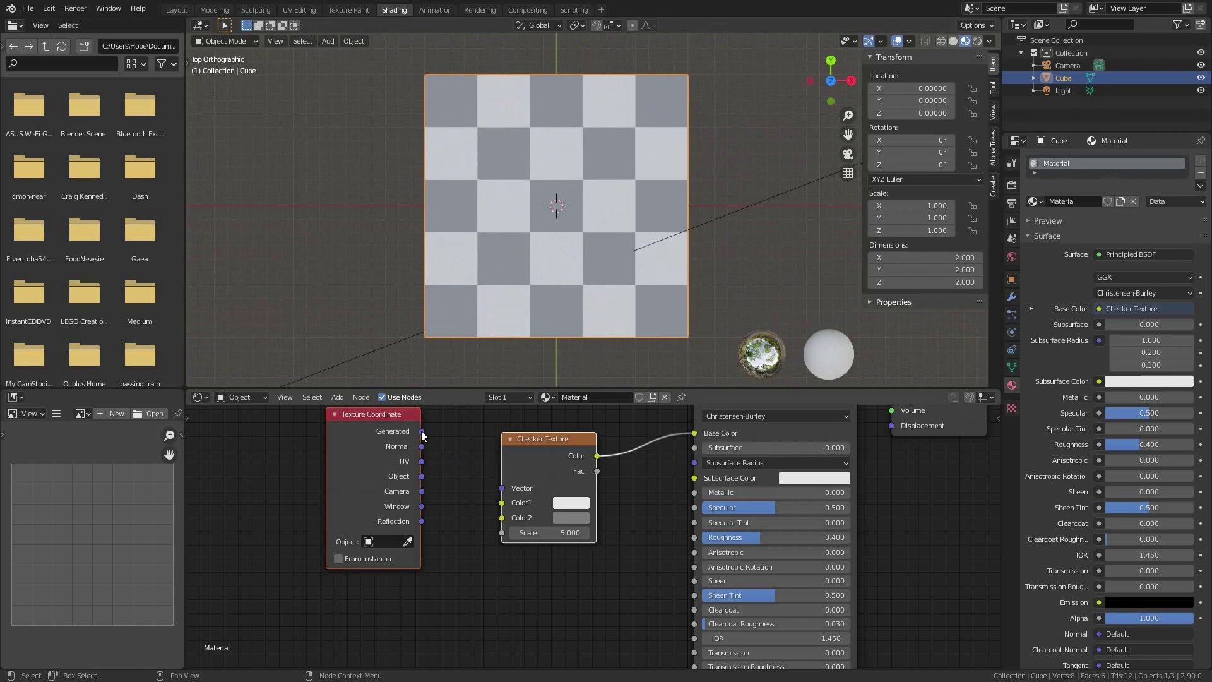
Link Generated coordinates into the checker's Vector input, then disconnect them again.
left_click_drag(422, 430, 441, 431)
left_click_drag(464, 488, 496, 492)
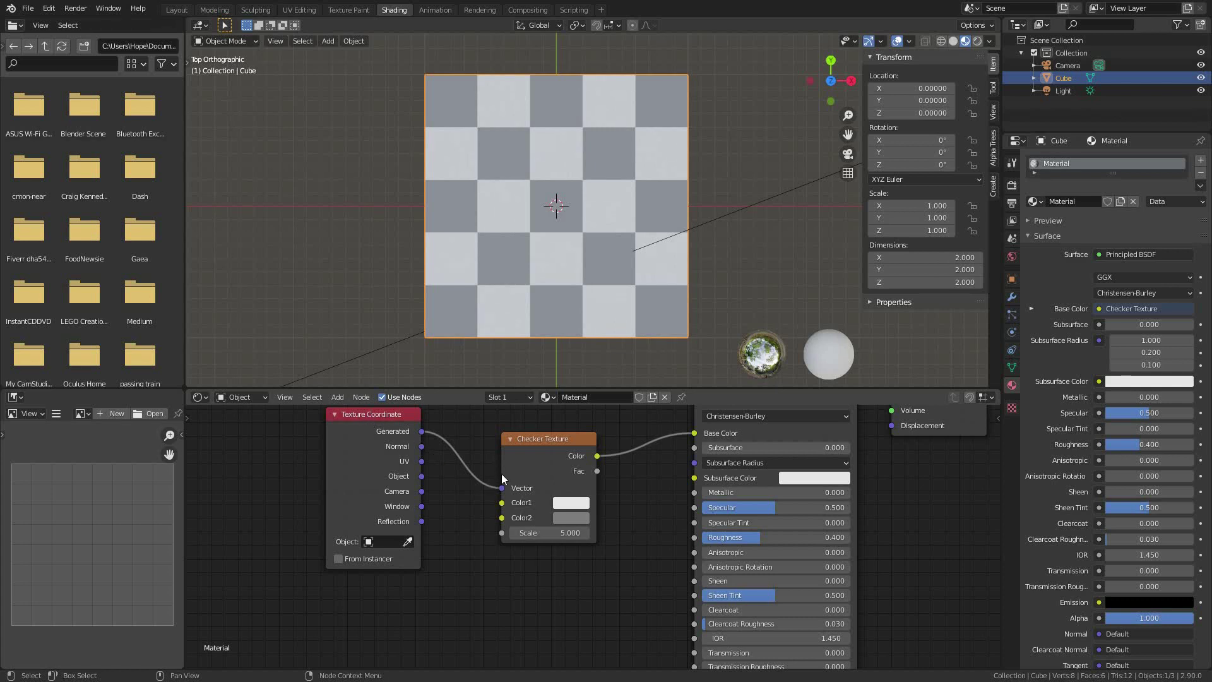
left_click_drag(502, 487, 478, 465)
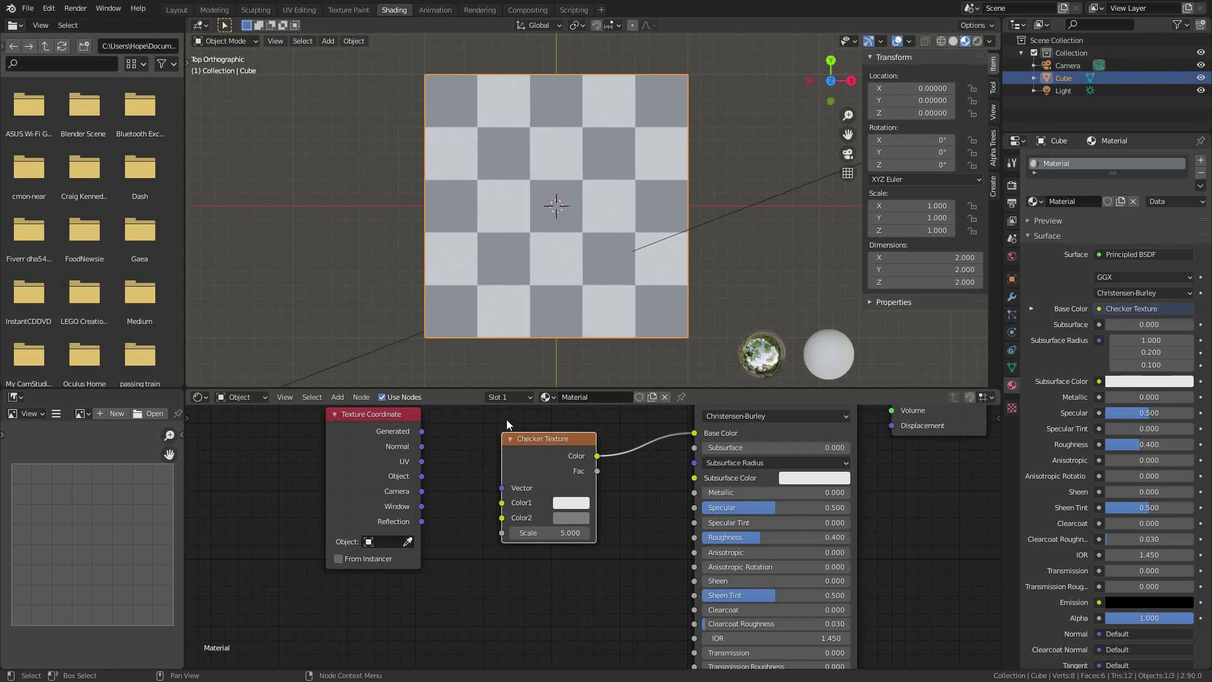
Set the Checker Texture Scale to 10.
left_click(551, 532)
type("10")
key("Return")
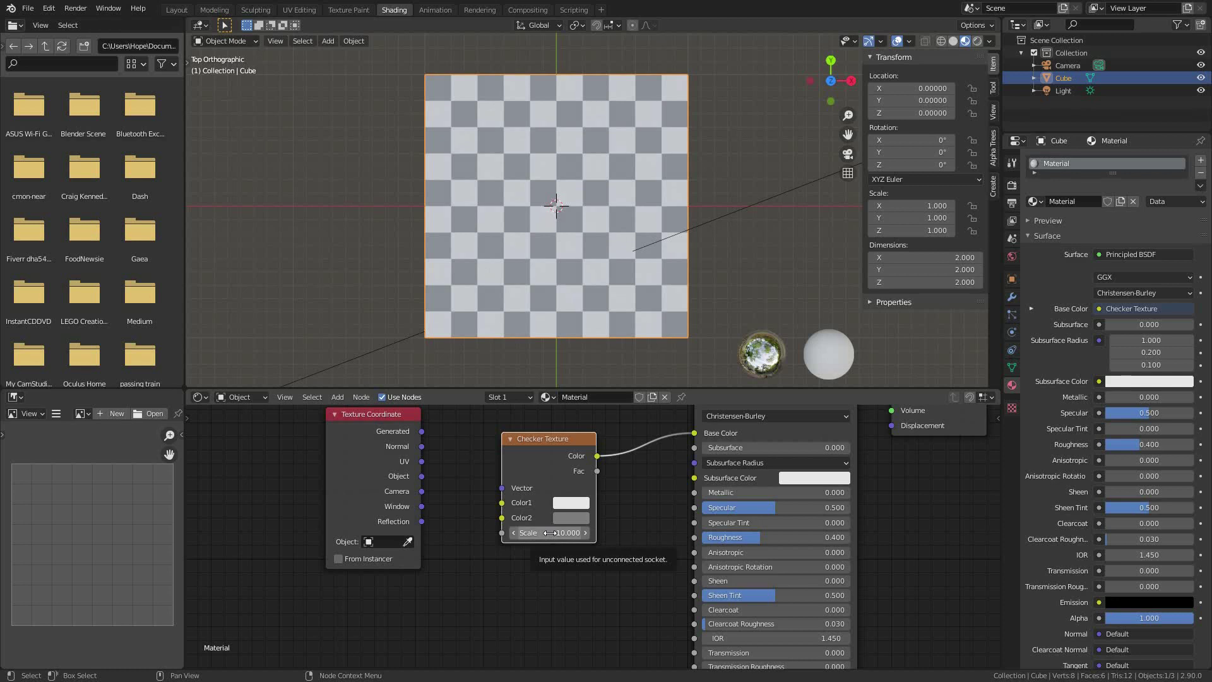
Browse the Properties tabs to reach the Scene Properties with the unit settings.
left_click(1015, 203)
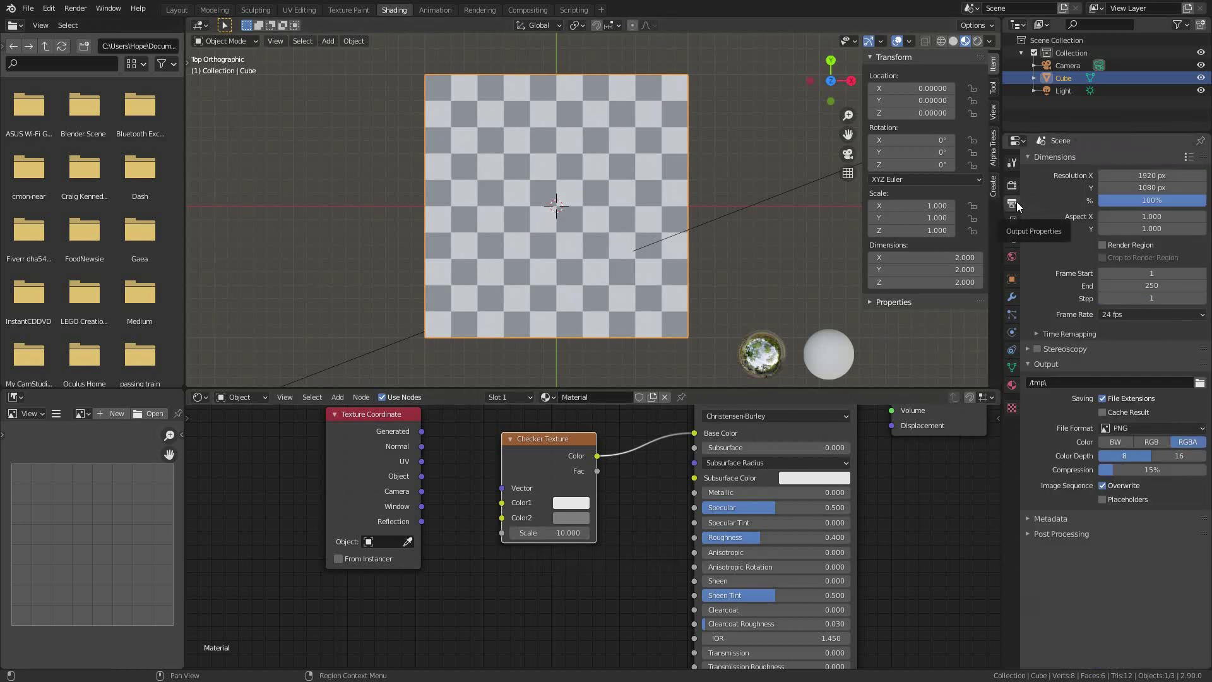
left_click(1012, 221)
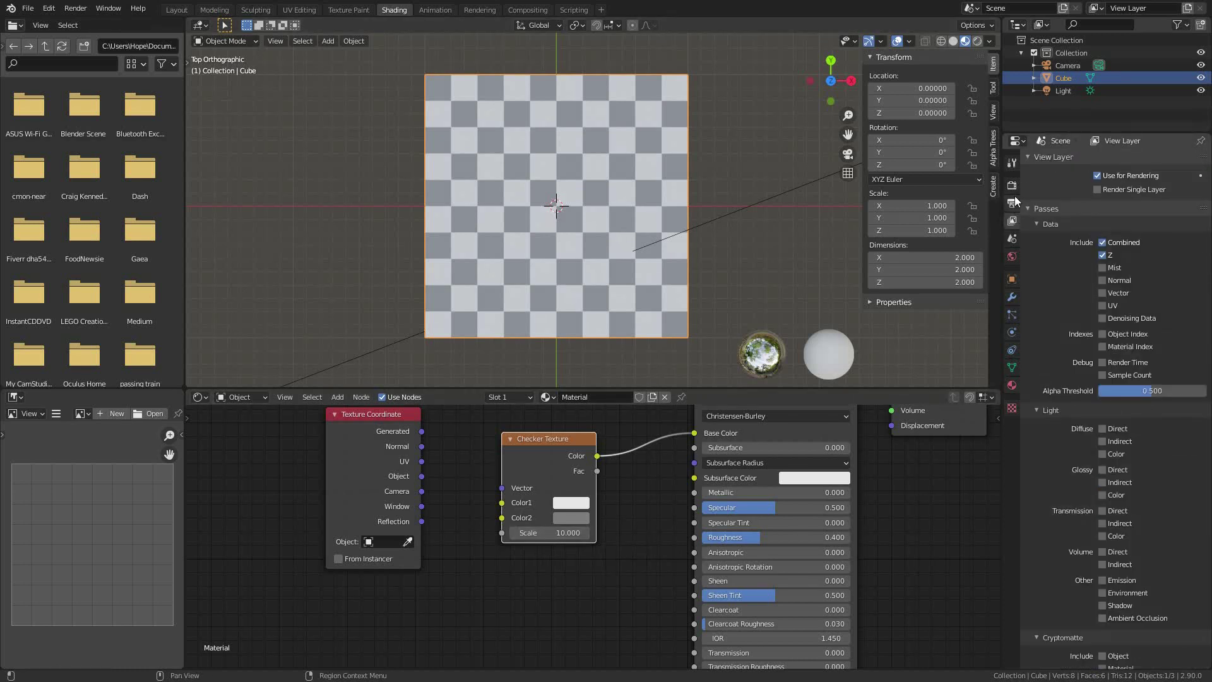
left_click(1012, 184)
left_click(1012, 203)
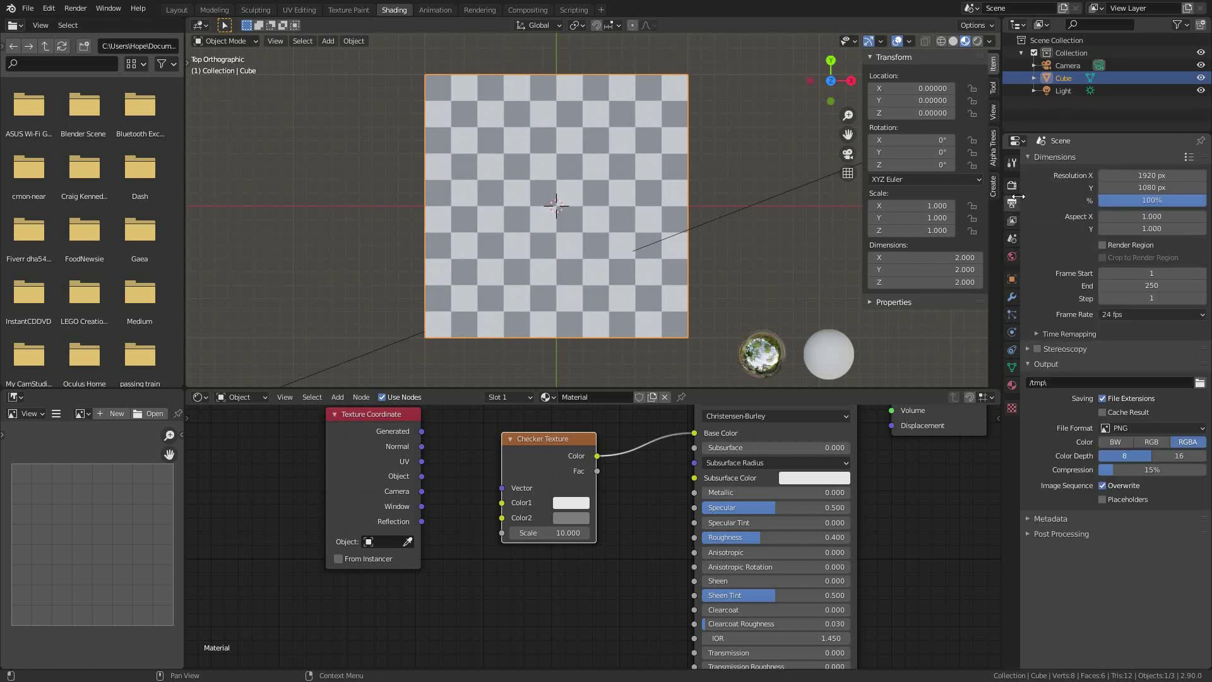
left_click(1012, 220)
left_click(1012, 239)
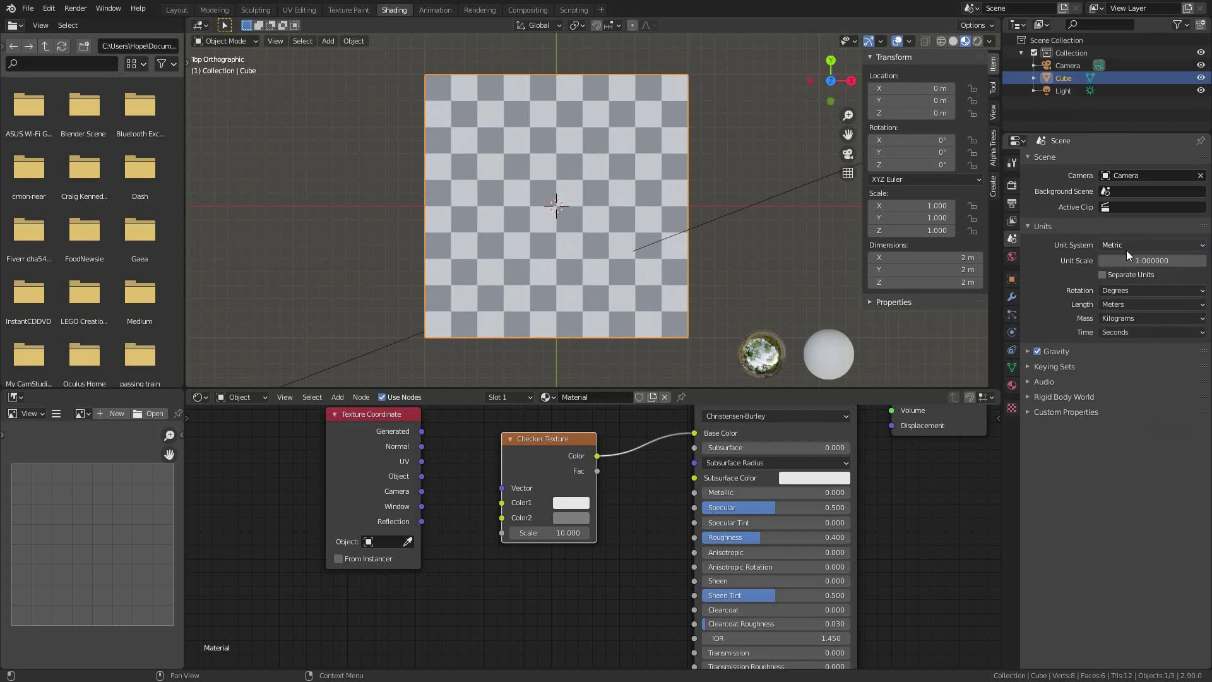
Compare Unit System None and Imperial on the cube dimensions, ending with Unit System None.
left_click(1126, 248)
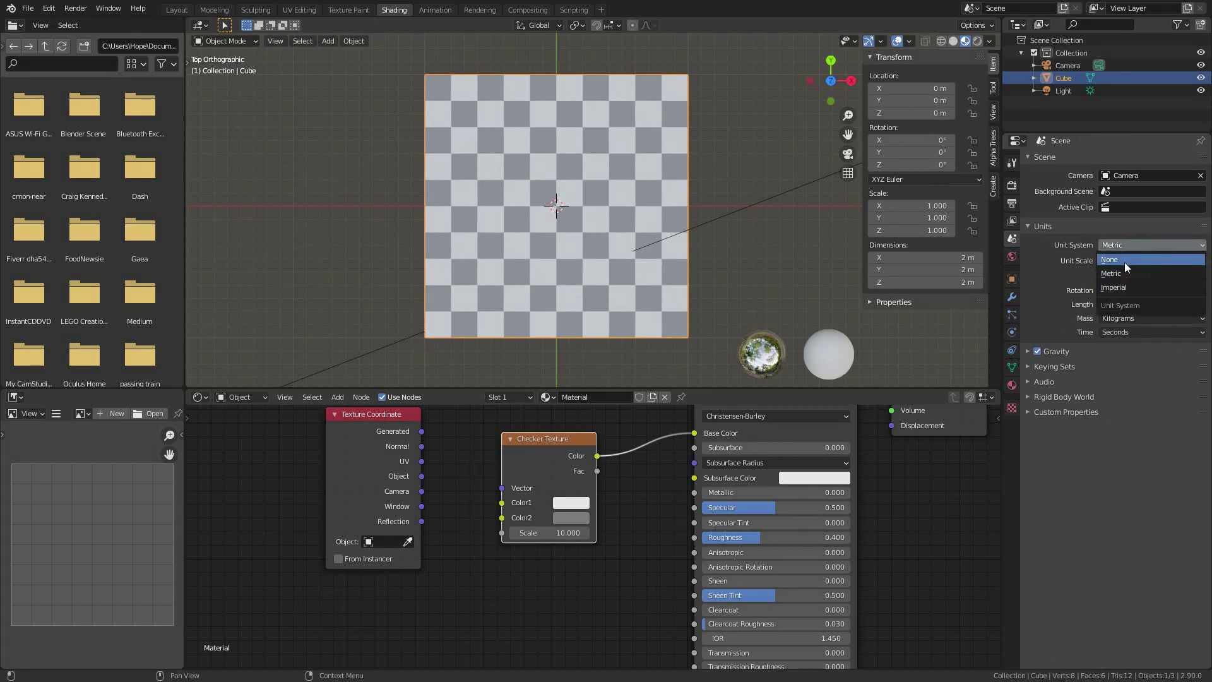
left_click(1124, 262)
left_click(1134, 246)
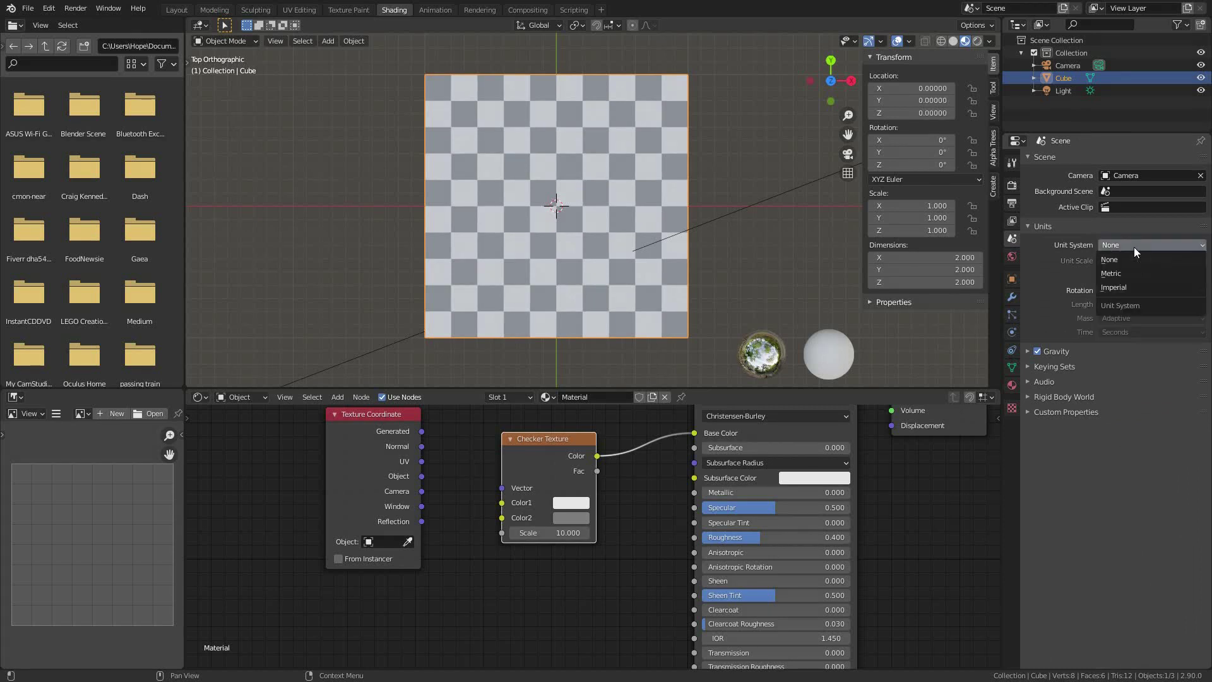
left_click(1120, 287)
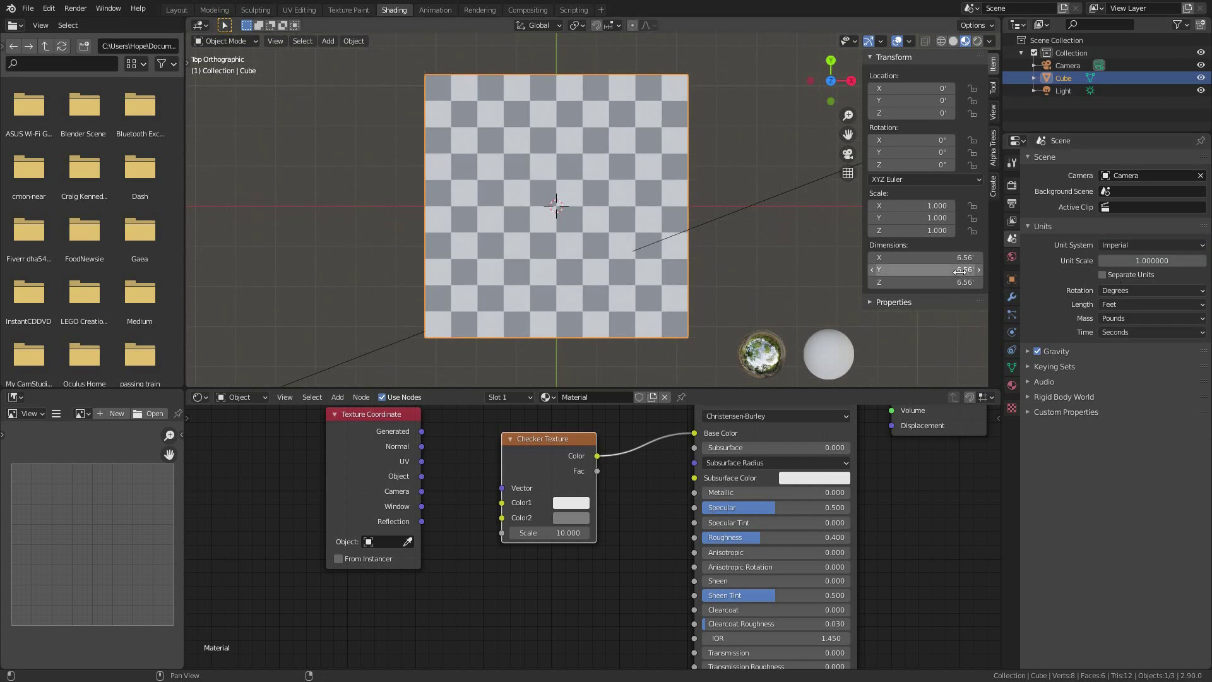
left_click_drag(912, 258, 912, 282)
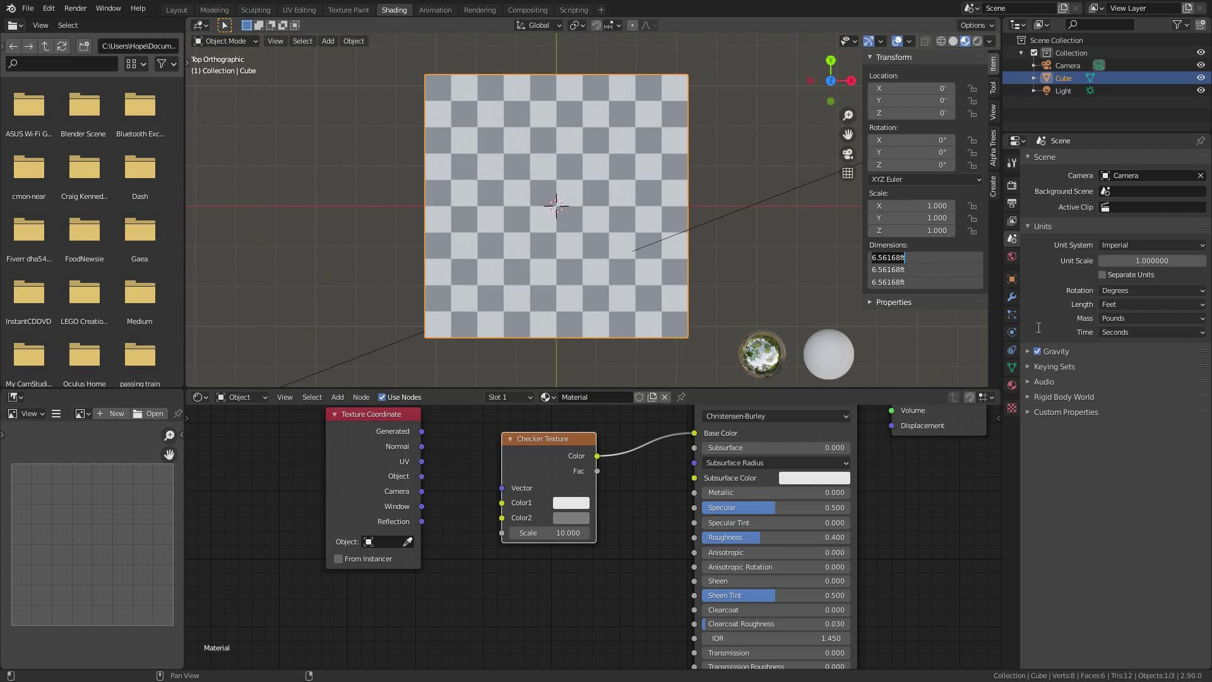
key("Return")
left_click(1128, 245)
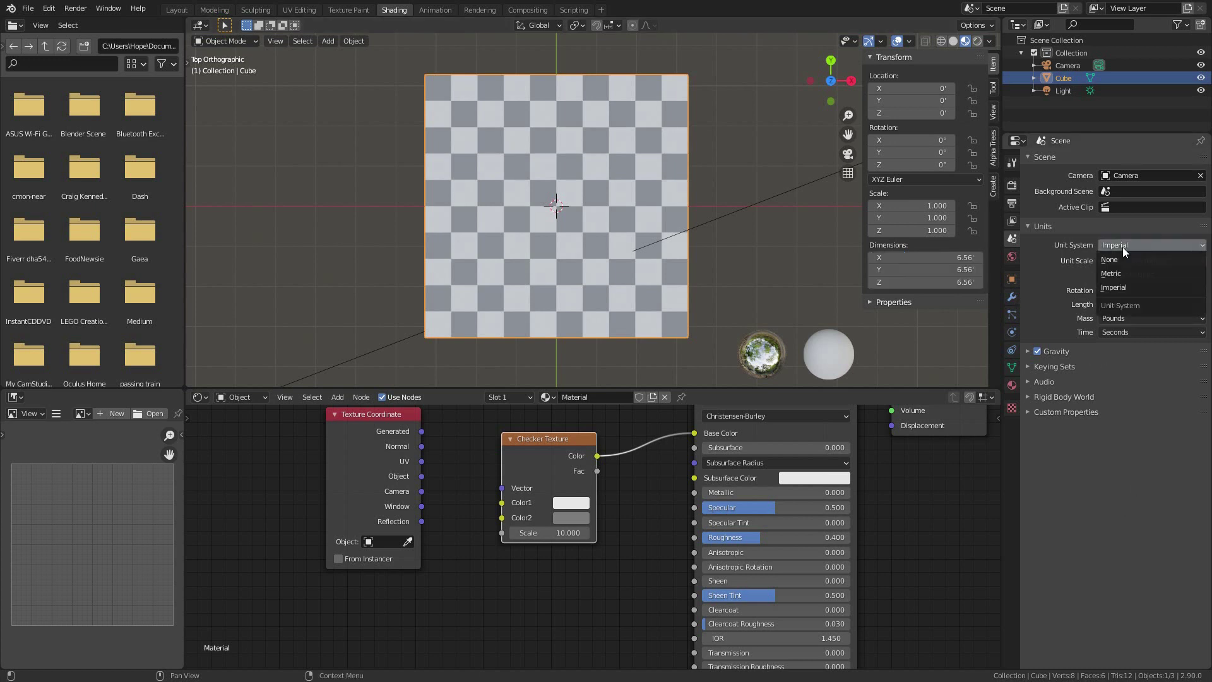
left_click(1115, 260)
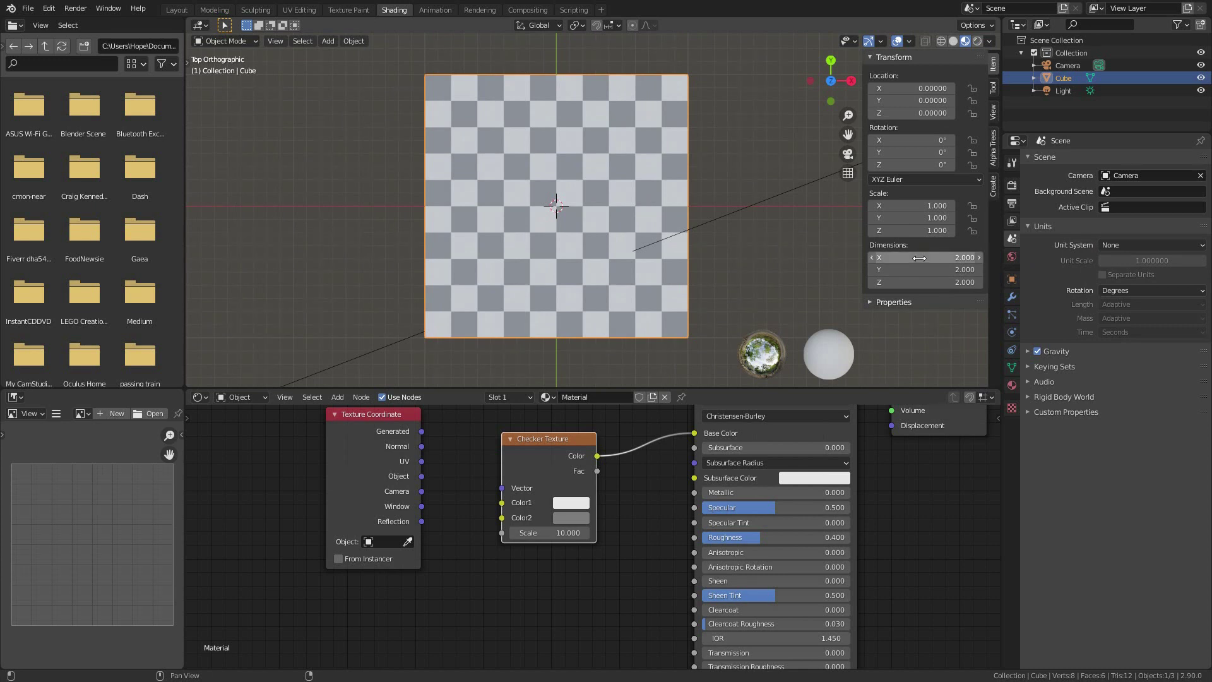
scroll(520, 157, "down", 3)
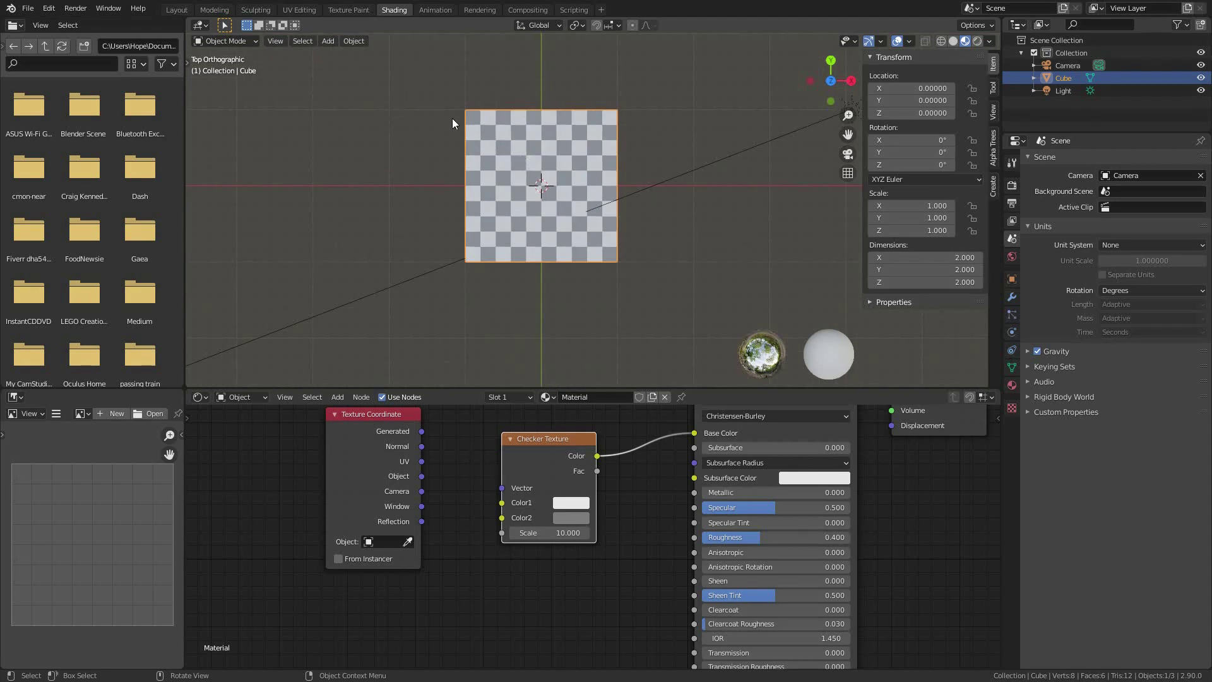
Re-enter the cube's Dimensions as 2.0 and Scale as 1.0 from the top view.
key("KP_3")
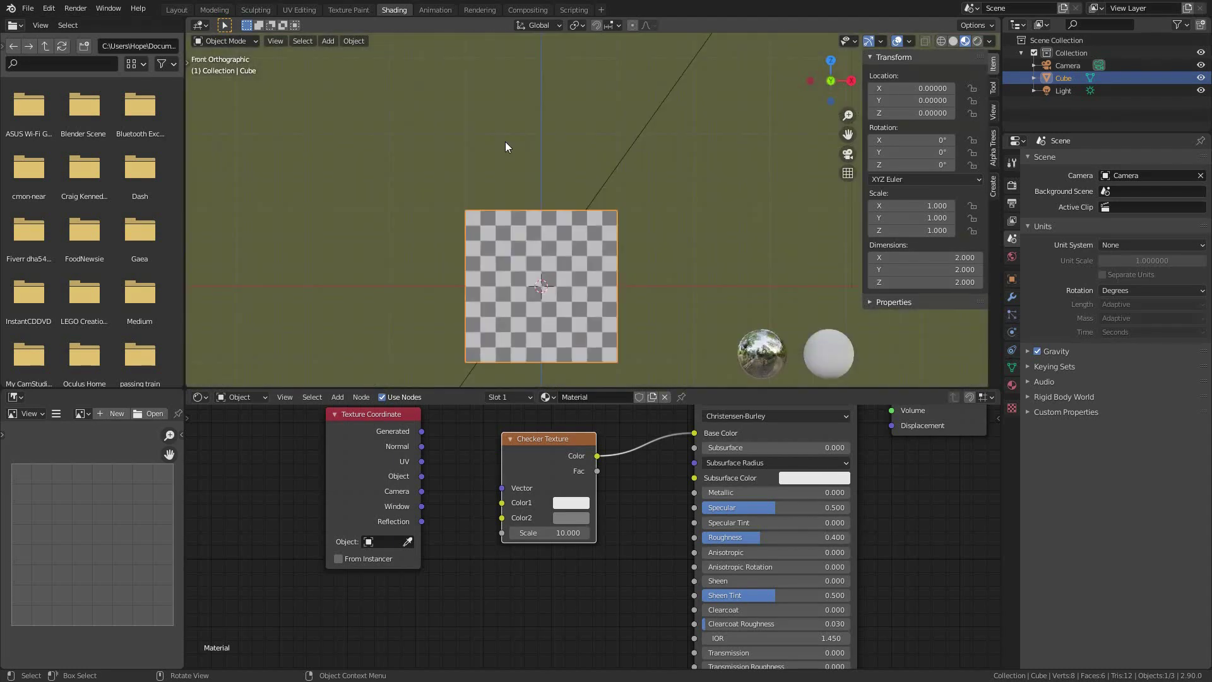
key("KP_7")
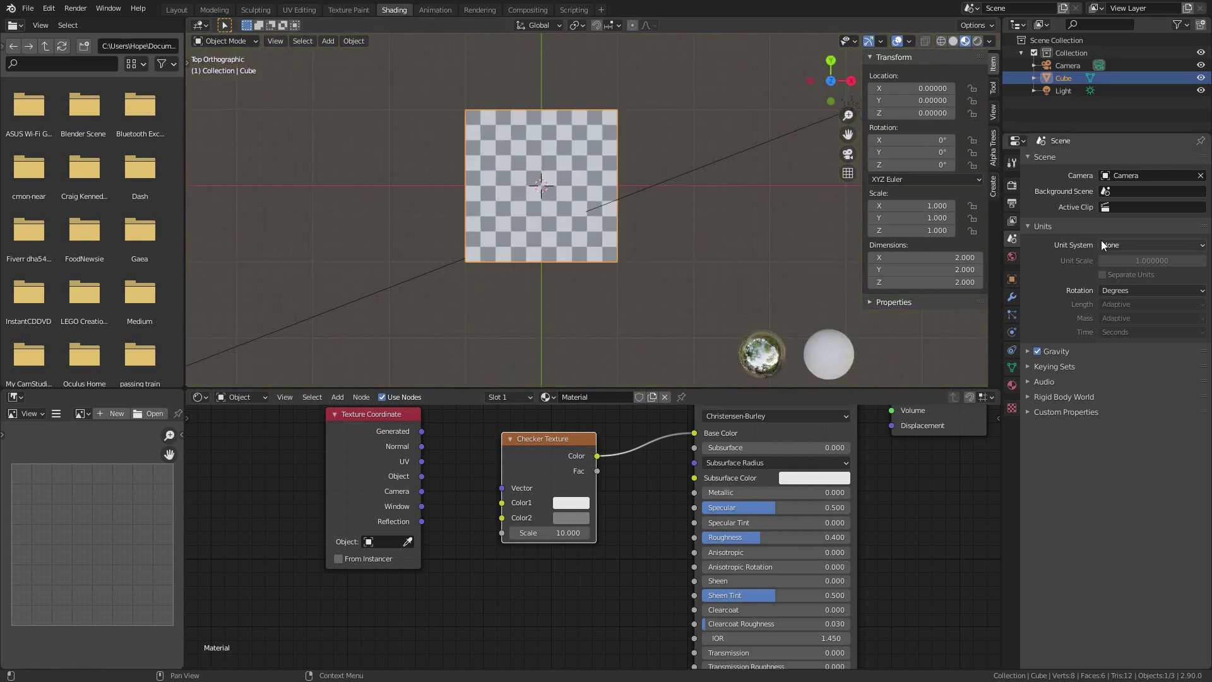
left_click(916, 258)
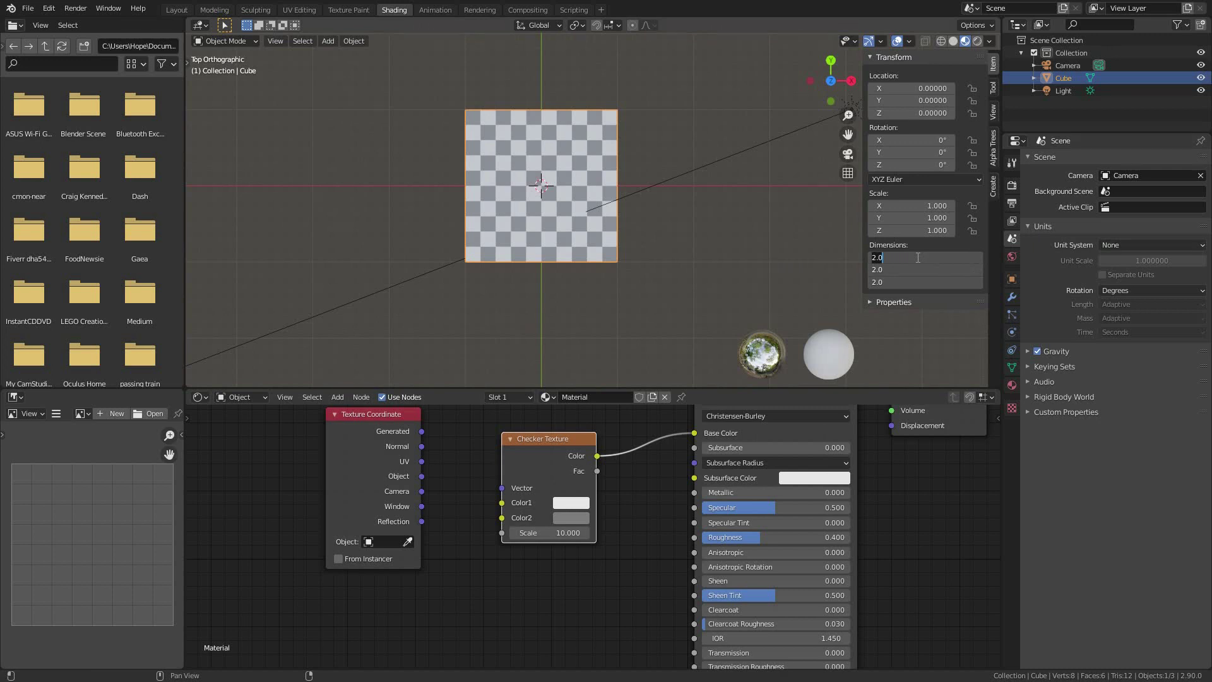
key("Return")
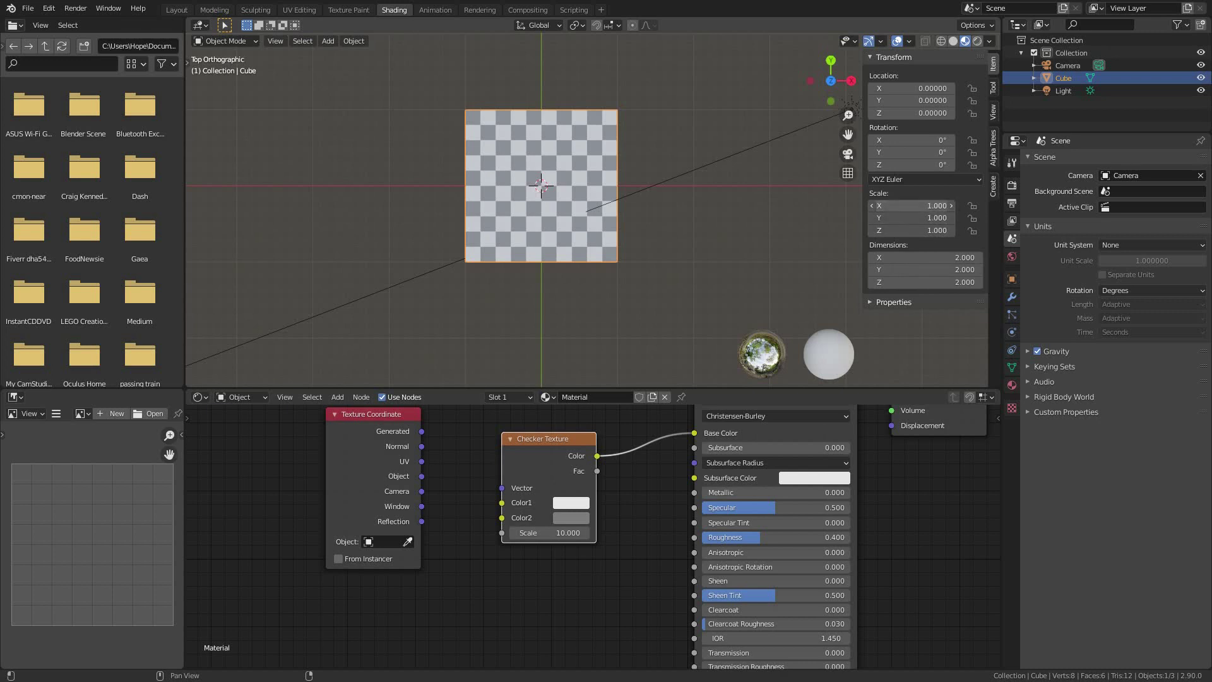
left_click(897, 206)
key("Return")
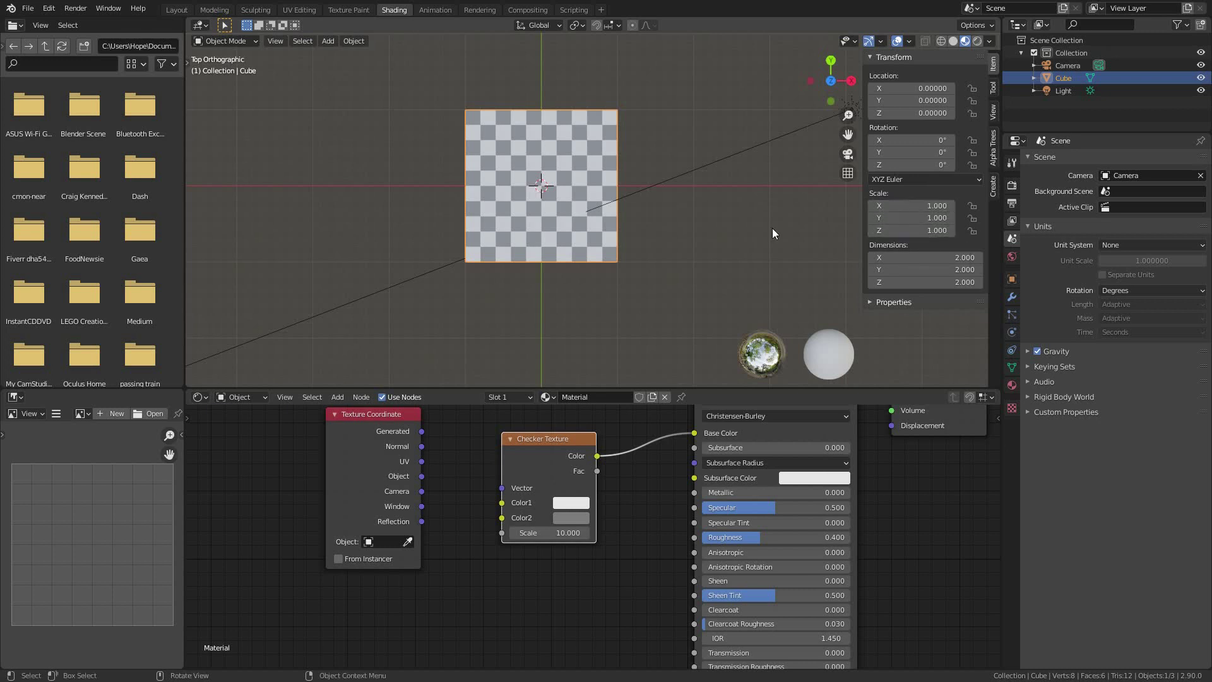
Orbit to a perspective view and set the Checker Texture Scale back to 5.
scroll(685, 250, "down", 2)
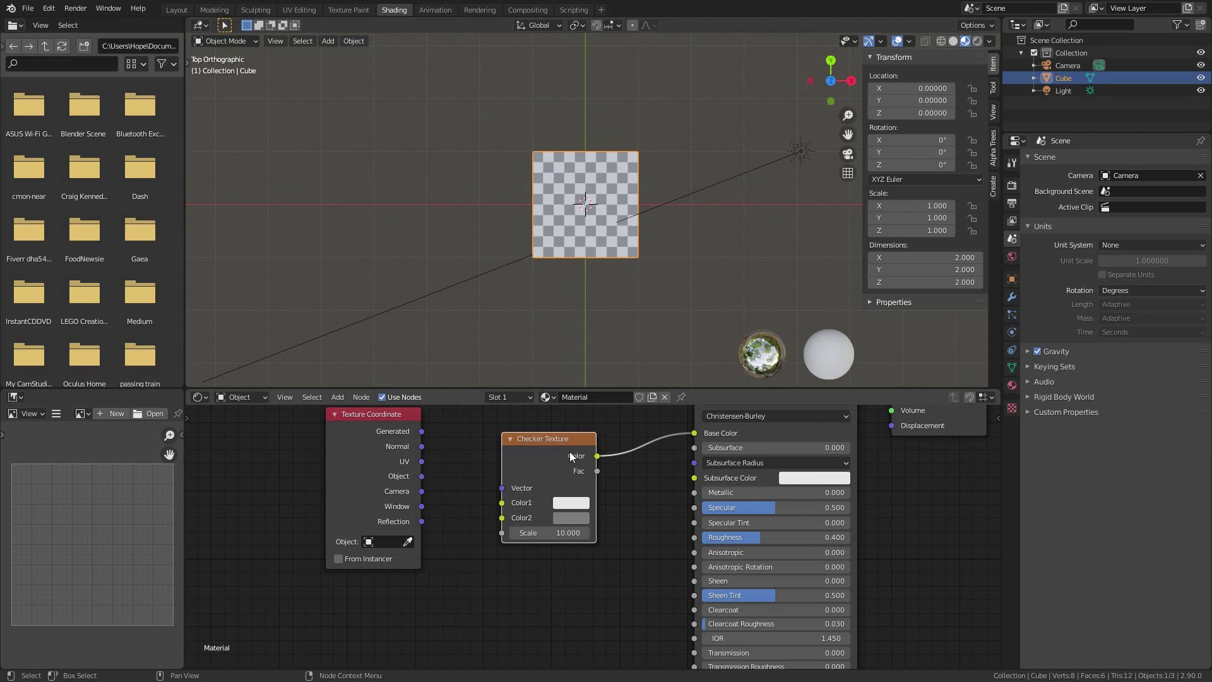
middle_click_drag(606, 253, 563, 341)
left_click(546, 532)
type("5")
key("Return")
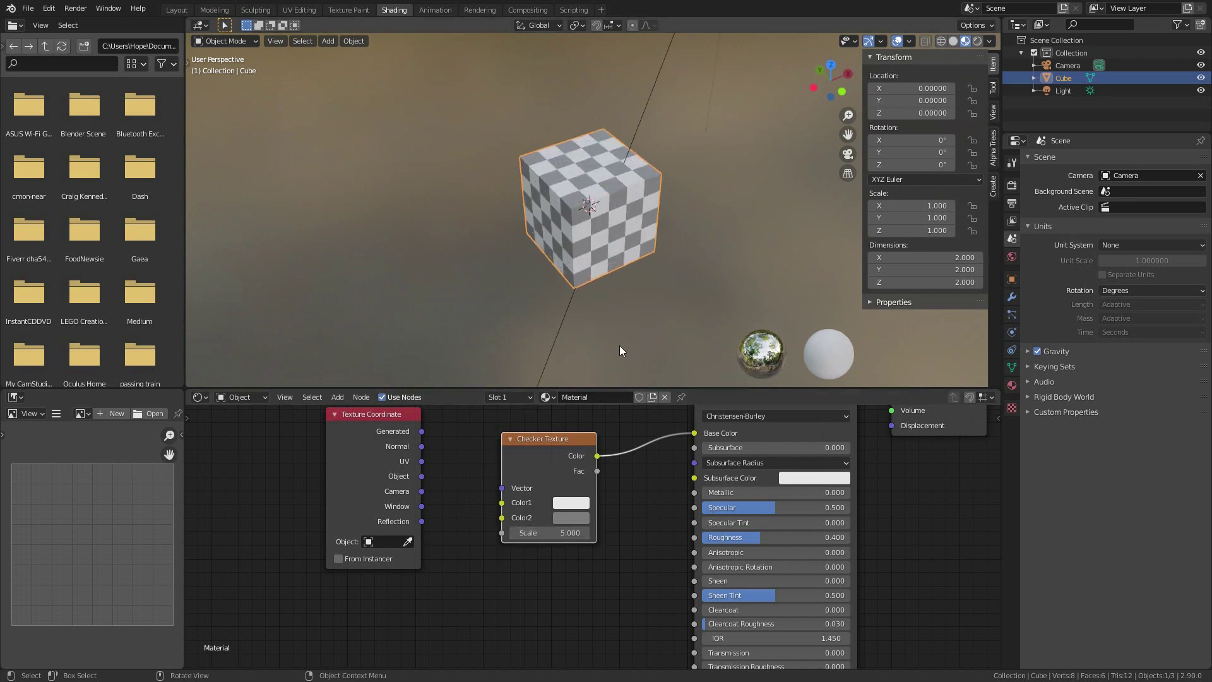
middle_click_drag(619, 346, 593, 219)
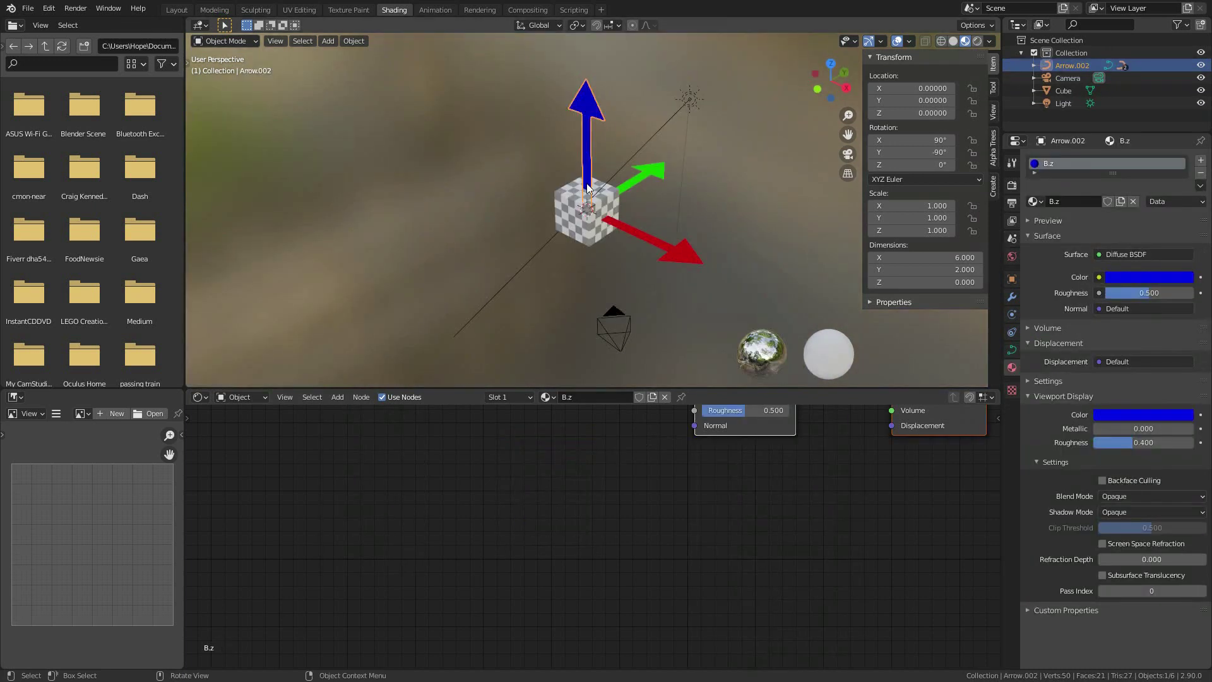
In the Layout workspace, orbit around the cube and arrows with the sidebar hidden.
left_click(177, 9)
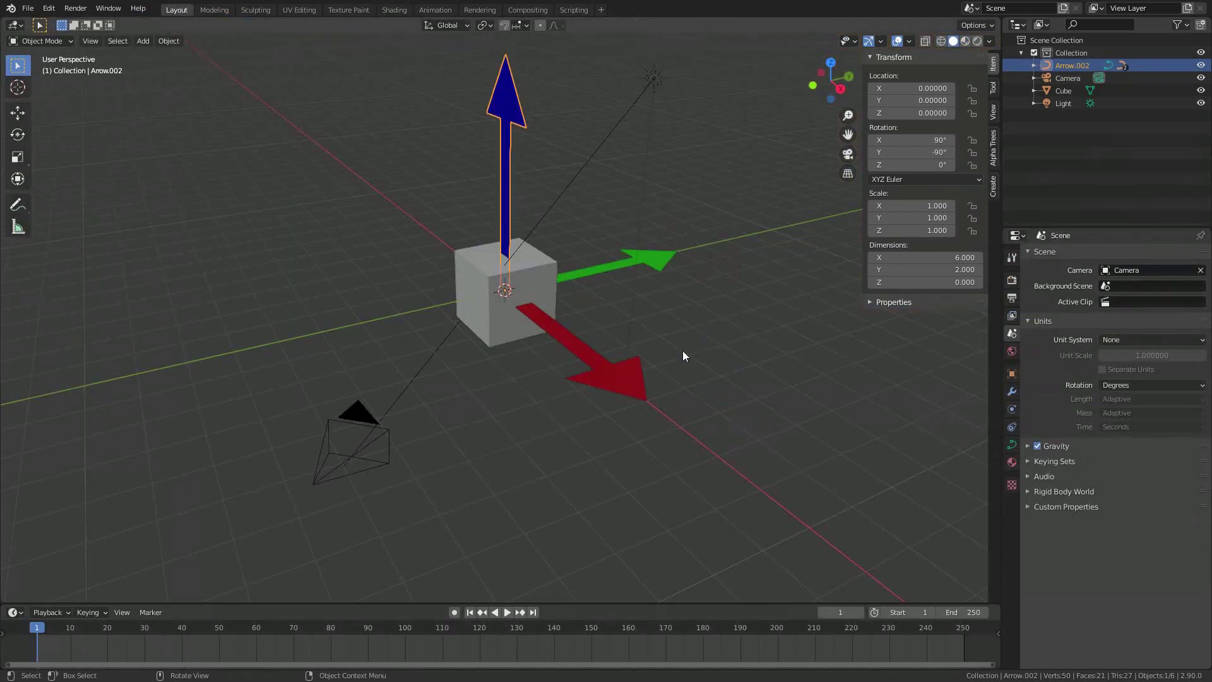
middle_click_drag(636, 325, 604, 332)
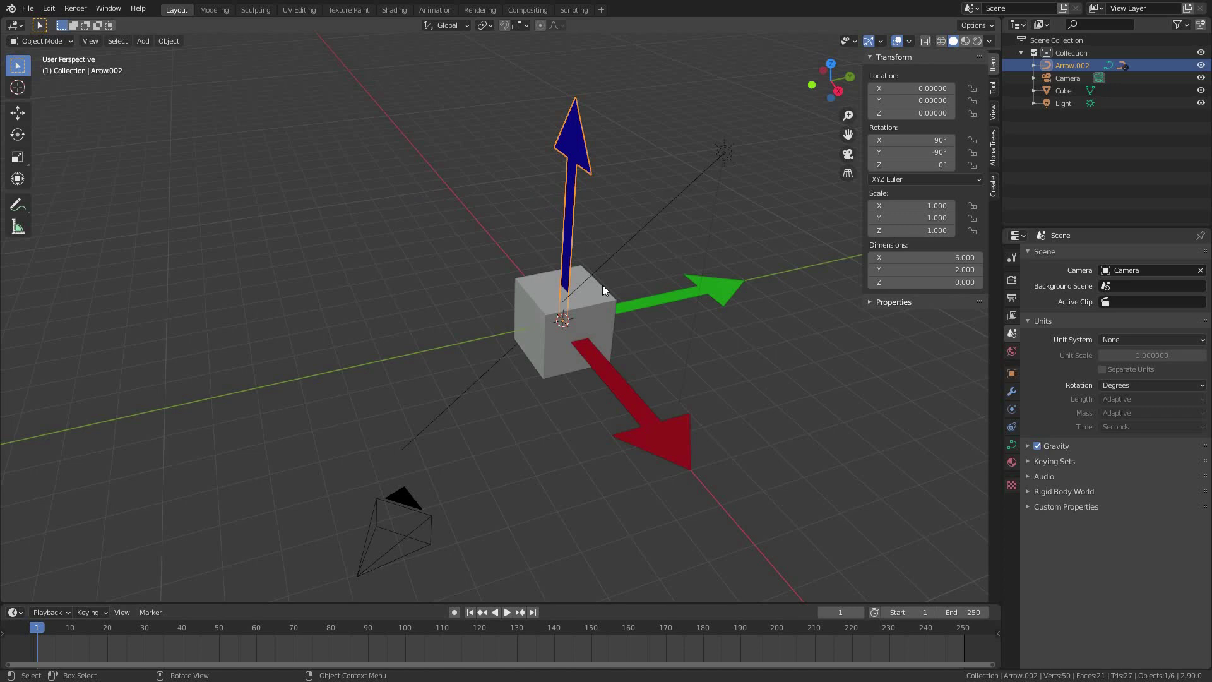
mouse_move(580, 294)
middle_mouse_down()
mouse_move(574, 306)
mouse_move(593, 299)
middle_mouse_up()
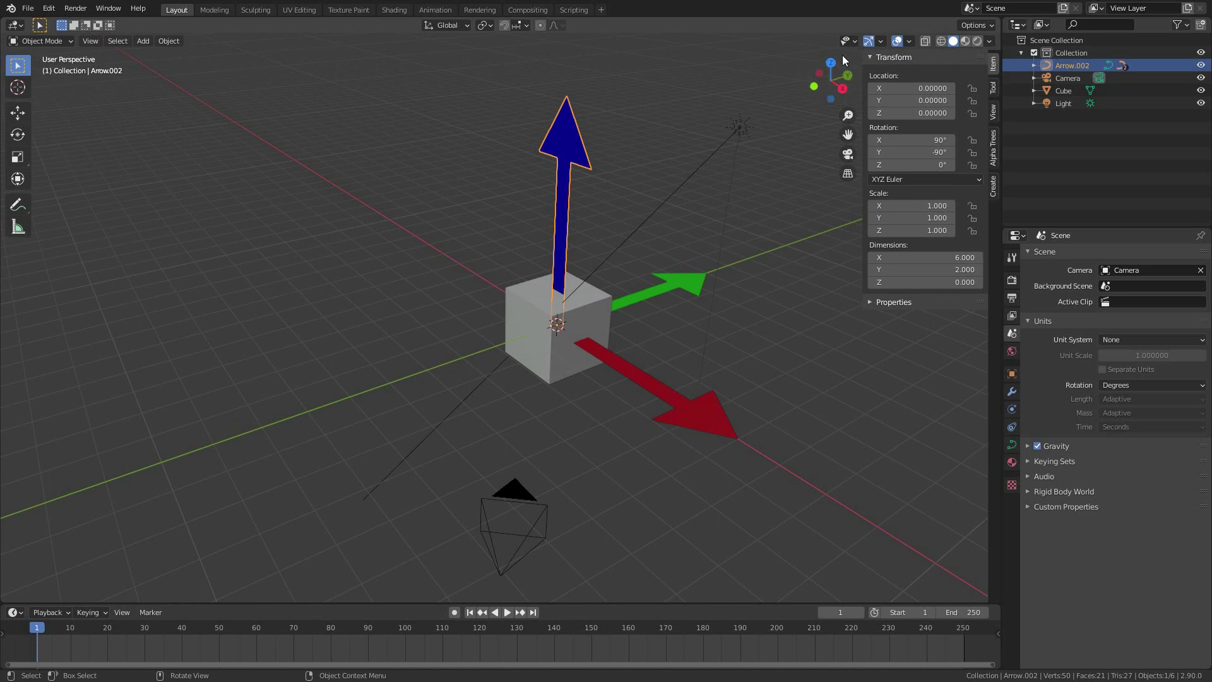
key("n")
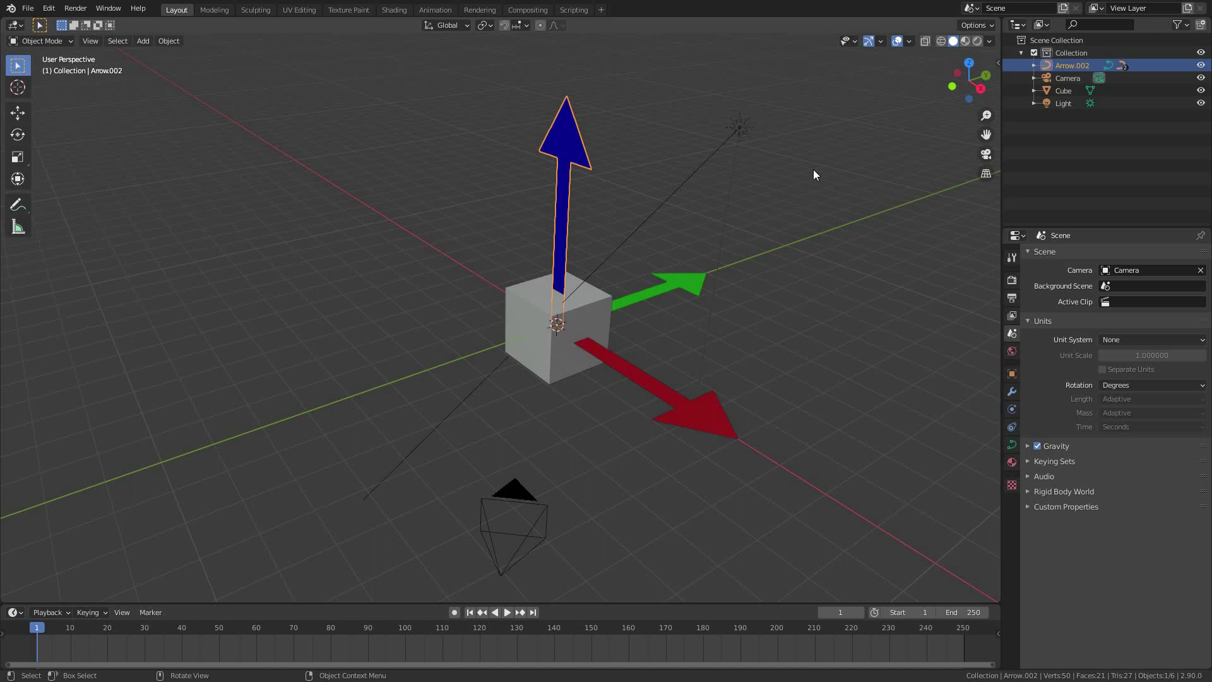
key("r")
key("Escape")
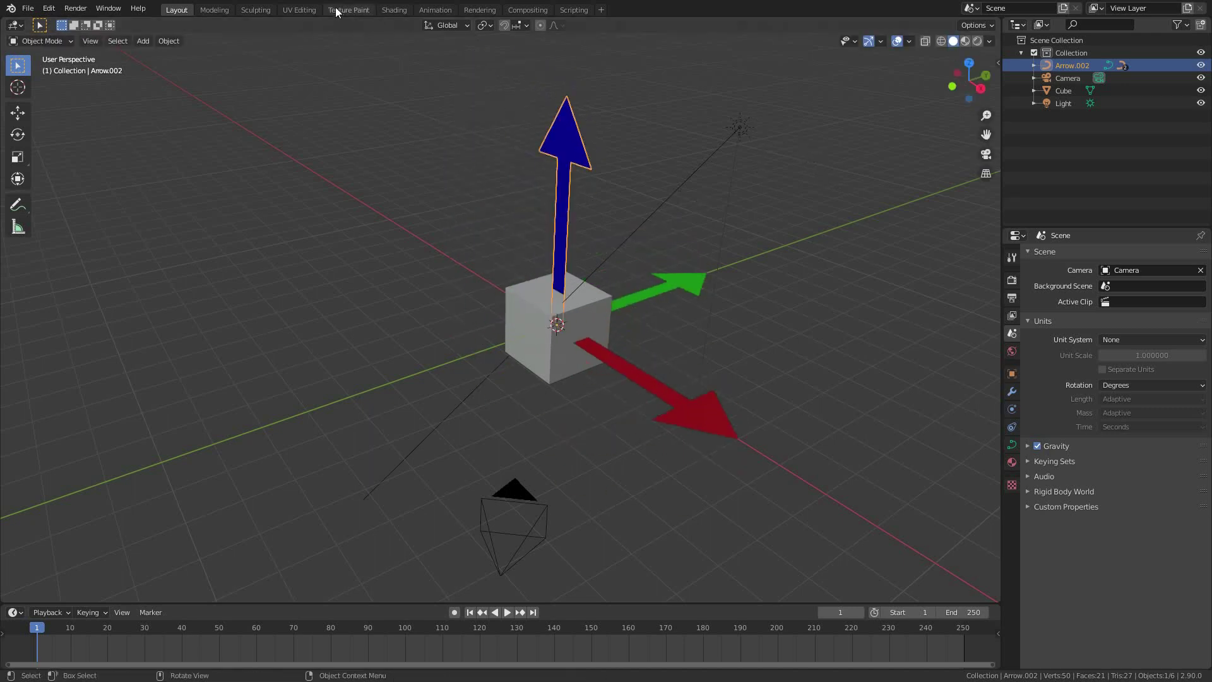
Return to the Shading workspace, frame the node tree, hide the sidebar, and select the cube.
left_click(393, 10)
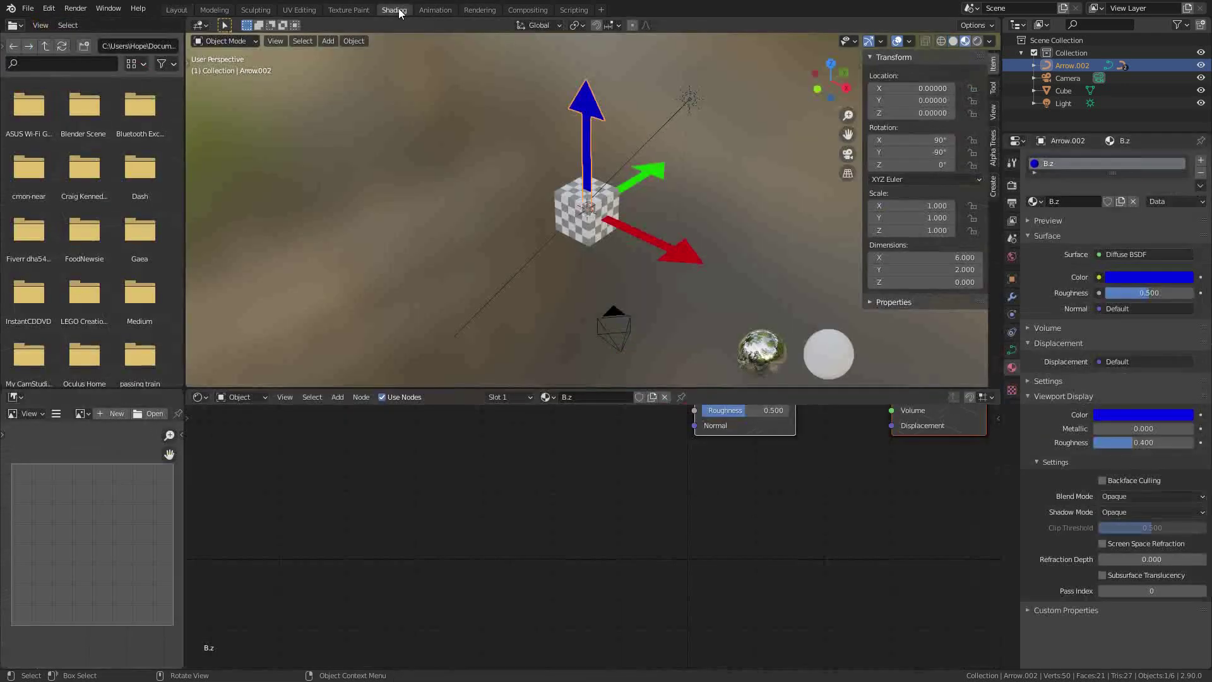
key("Home")
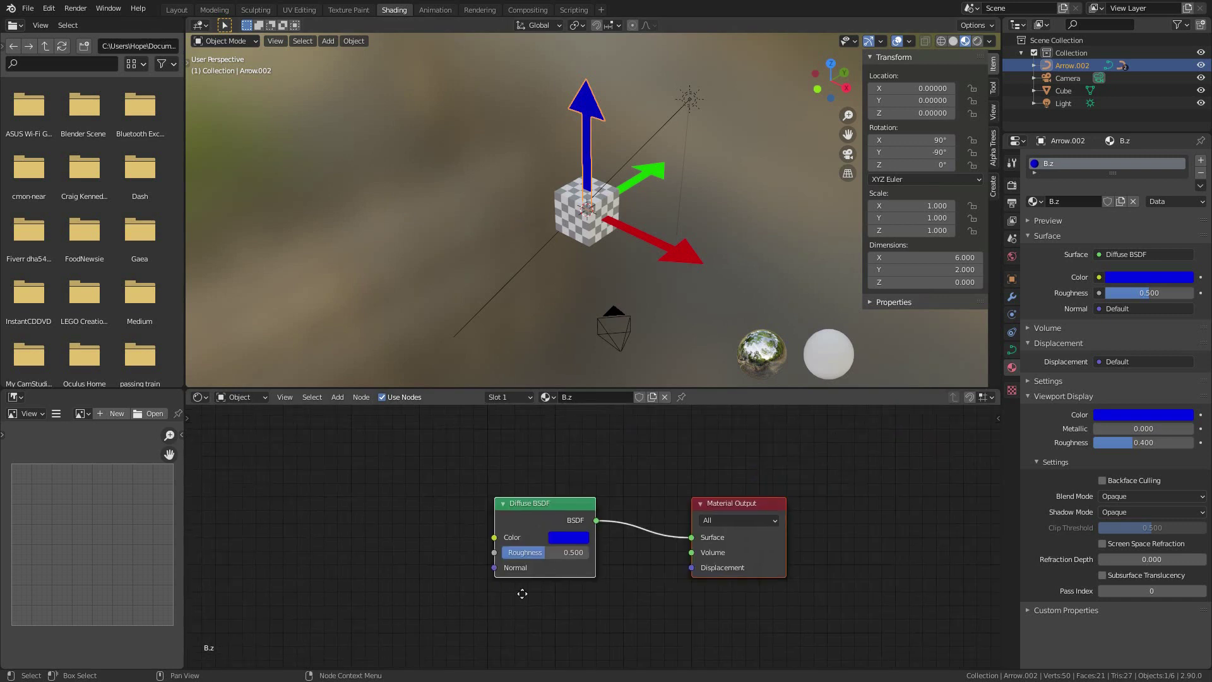
scroll(626, 229, "up", 5)
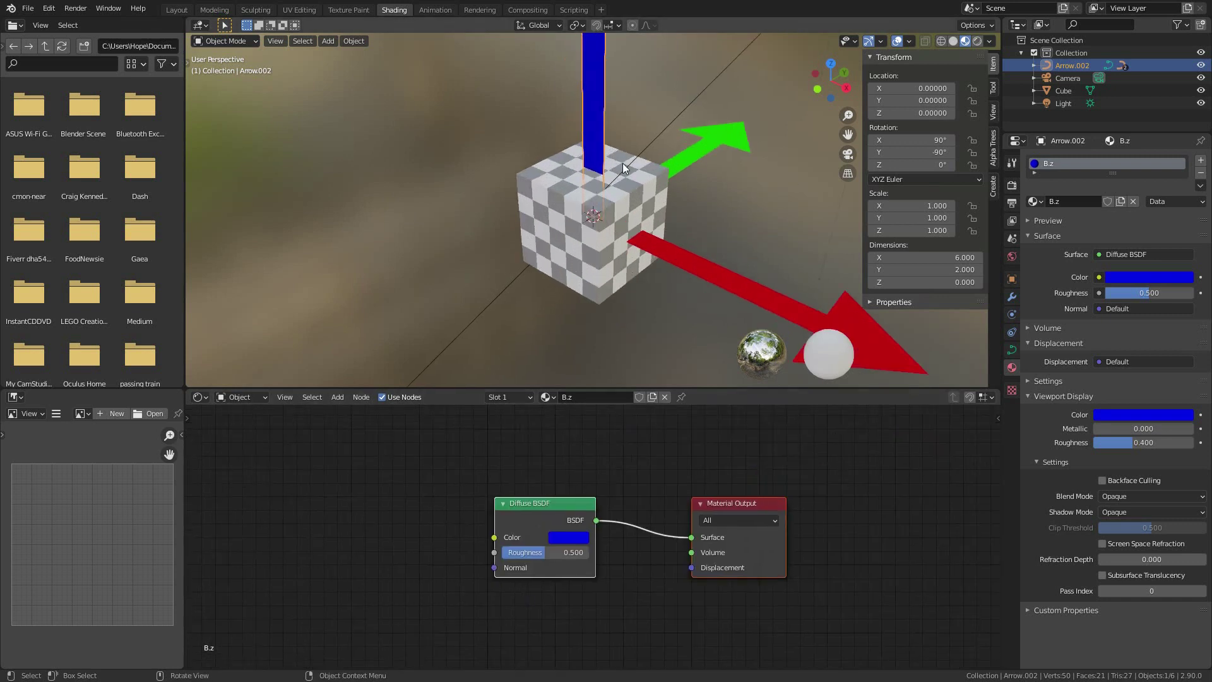
key("n")
middle_click_drag(588, 190, 558, 351, "shift")
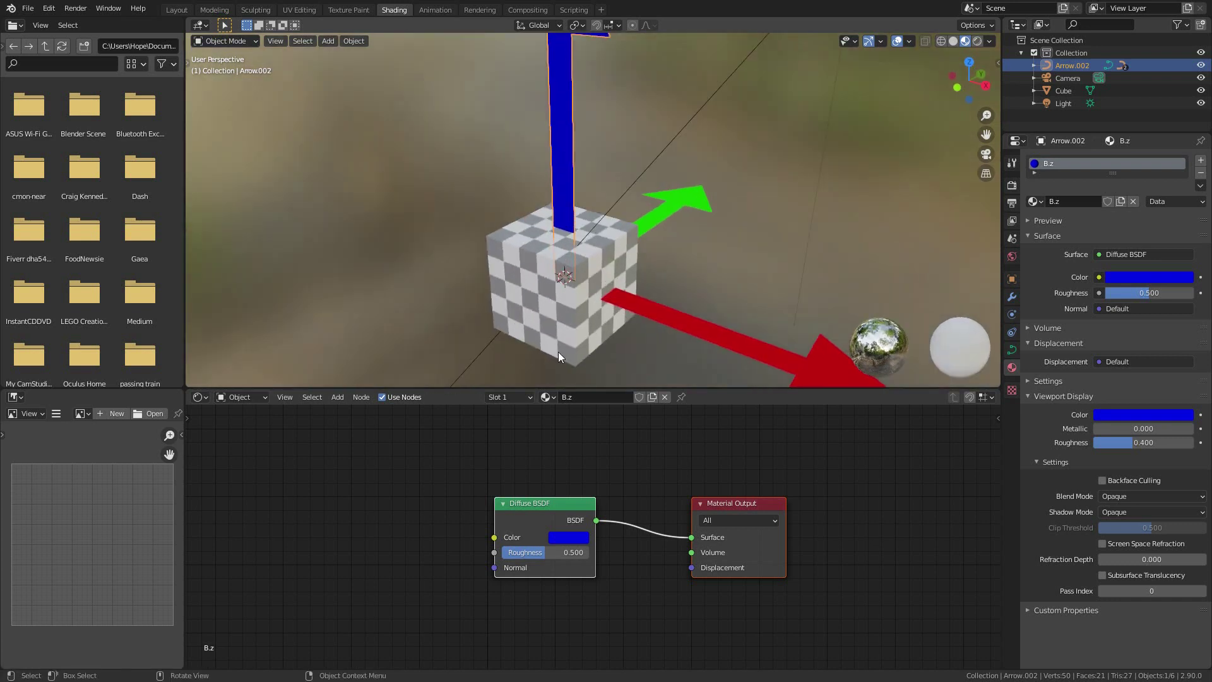
left_click(529, 325)
middle_click_drag(561, 576, 790, 478)
In front view, move the blue Arrow.002 and scale it down.
left_click(574, 116)
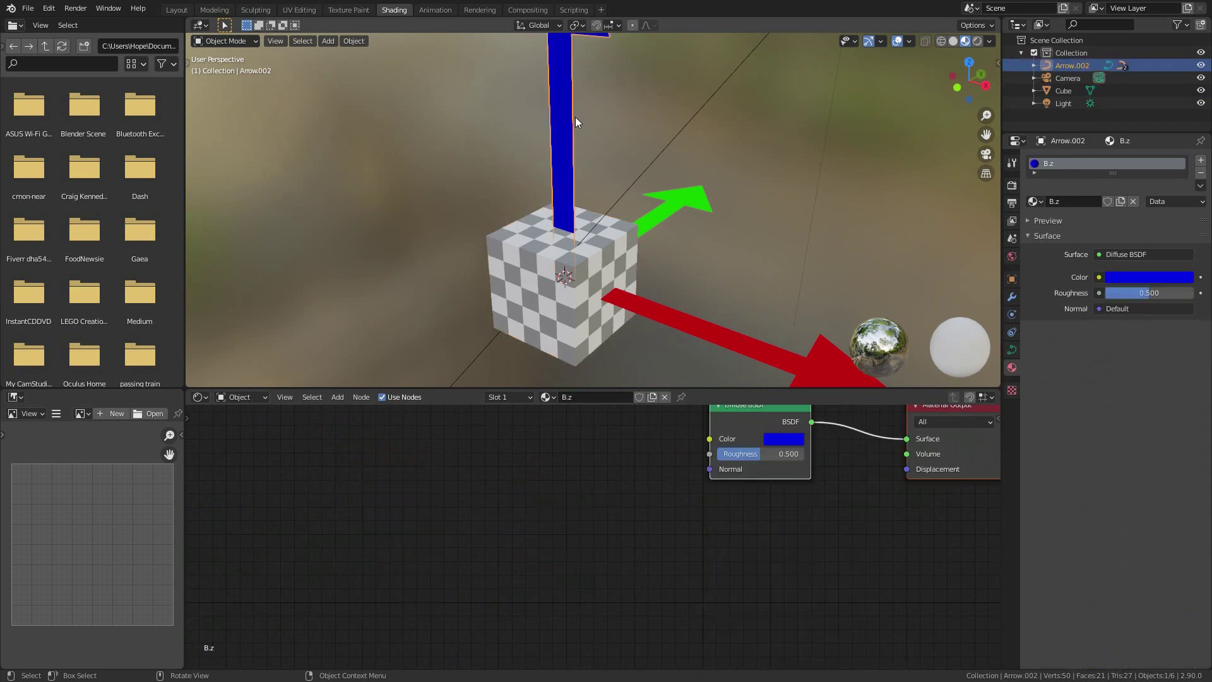
key("KP_1")
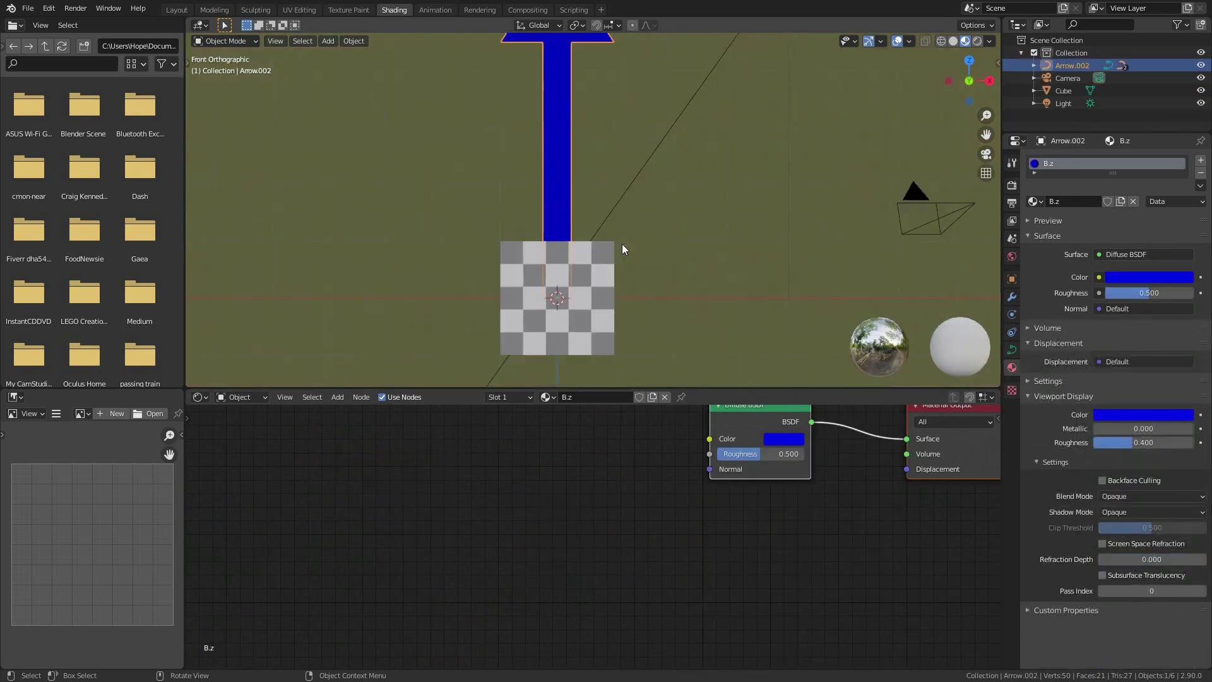
middle_click_drag(623, 234, 593, 199, "shift")
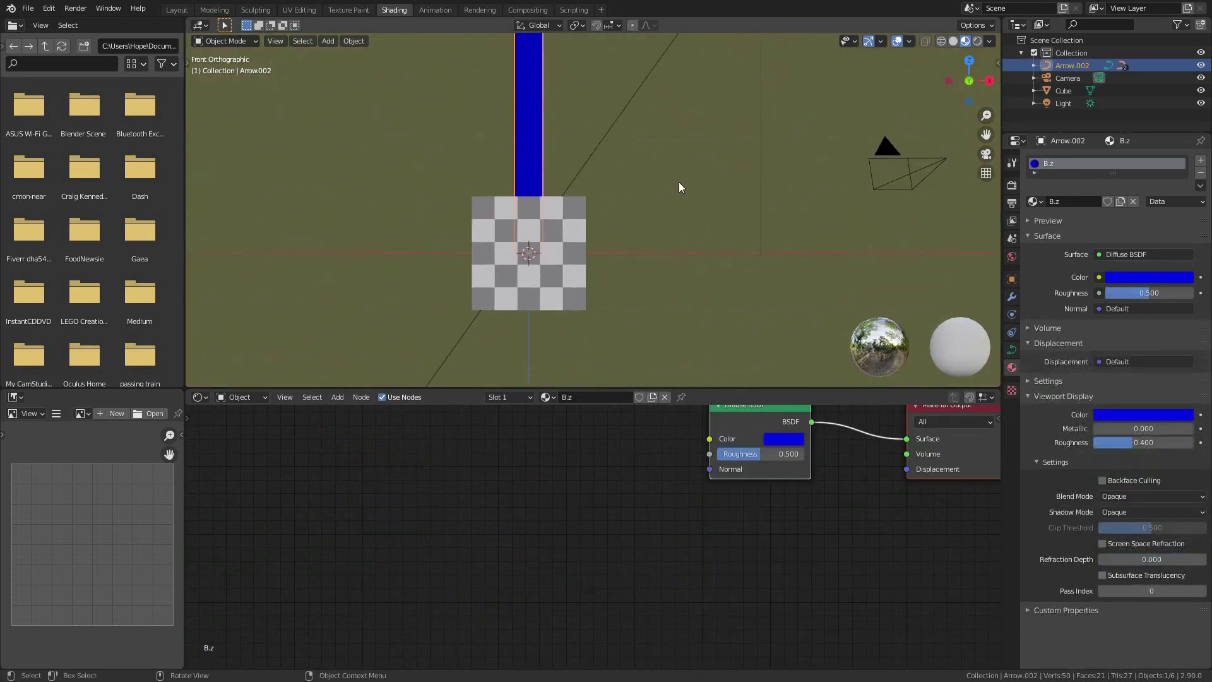
key("g")
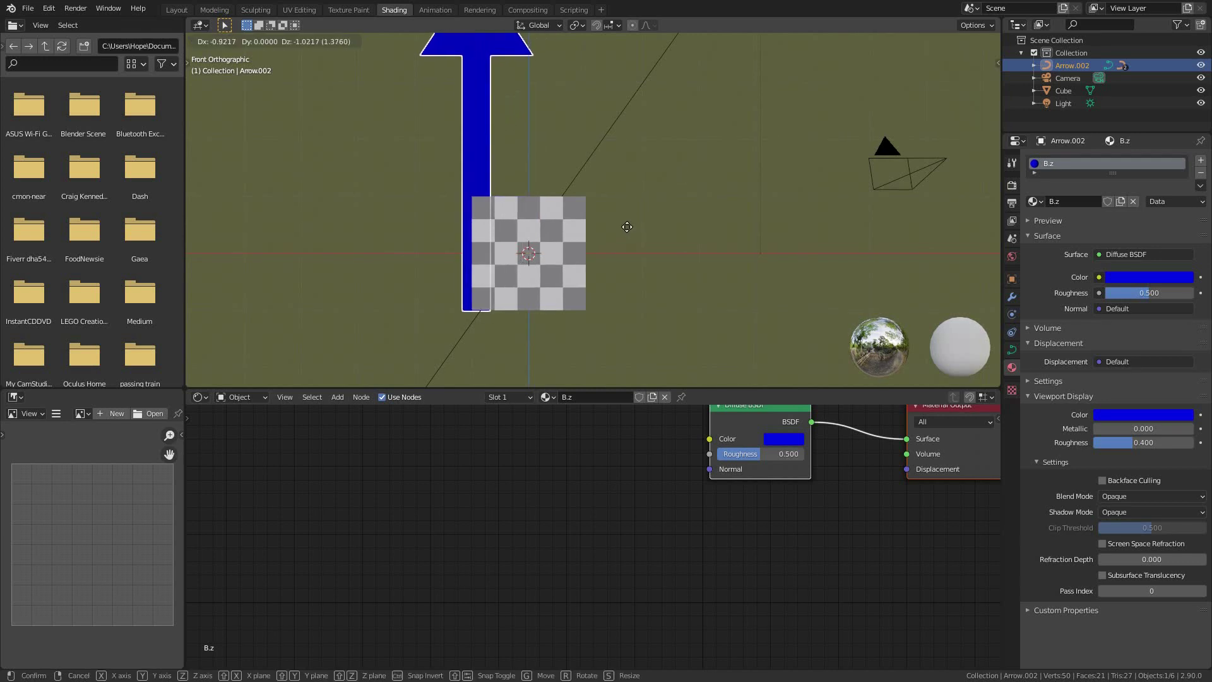
left_click(629, 228)
key("s")
left_click(595, 268)
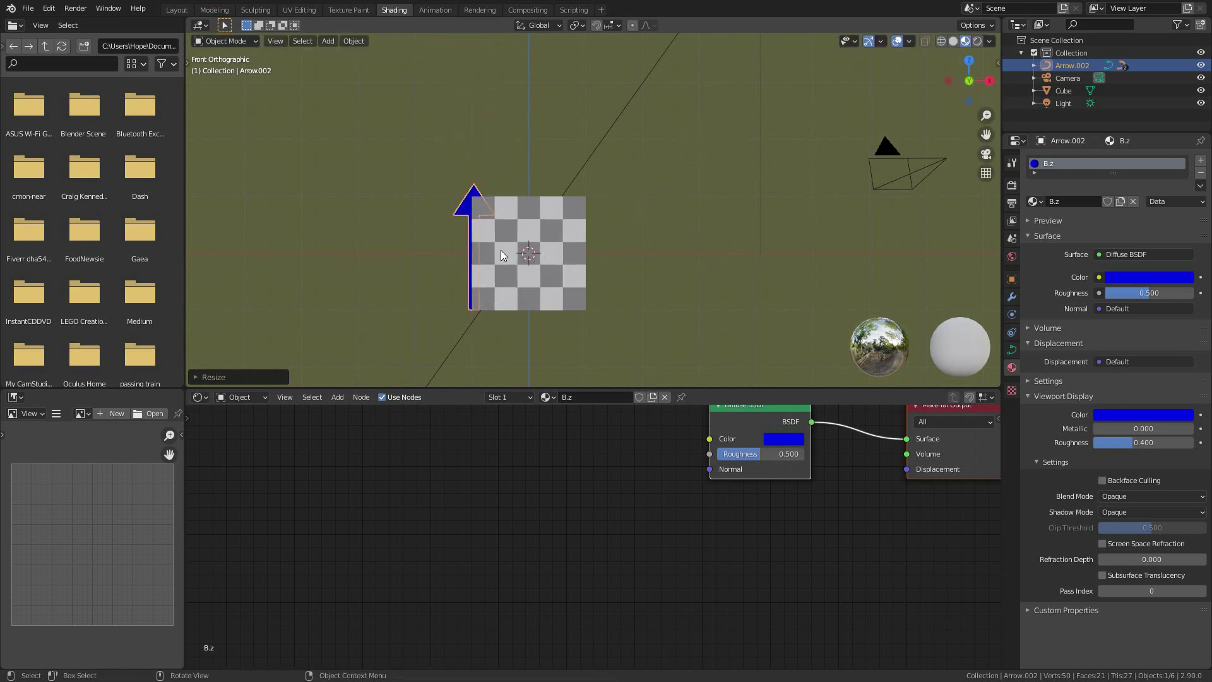
In right view, shift the arrow along Y onto the cube's corner edge, then orbit back.
key("KP_3")
key("g")
key("y")
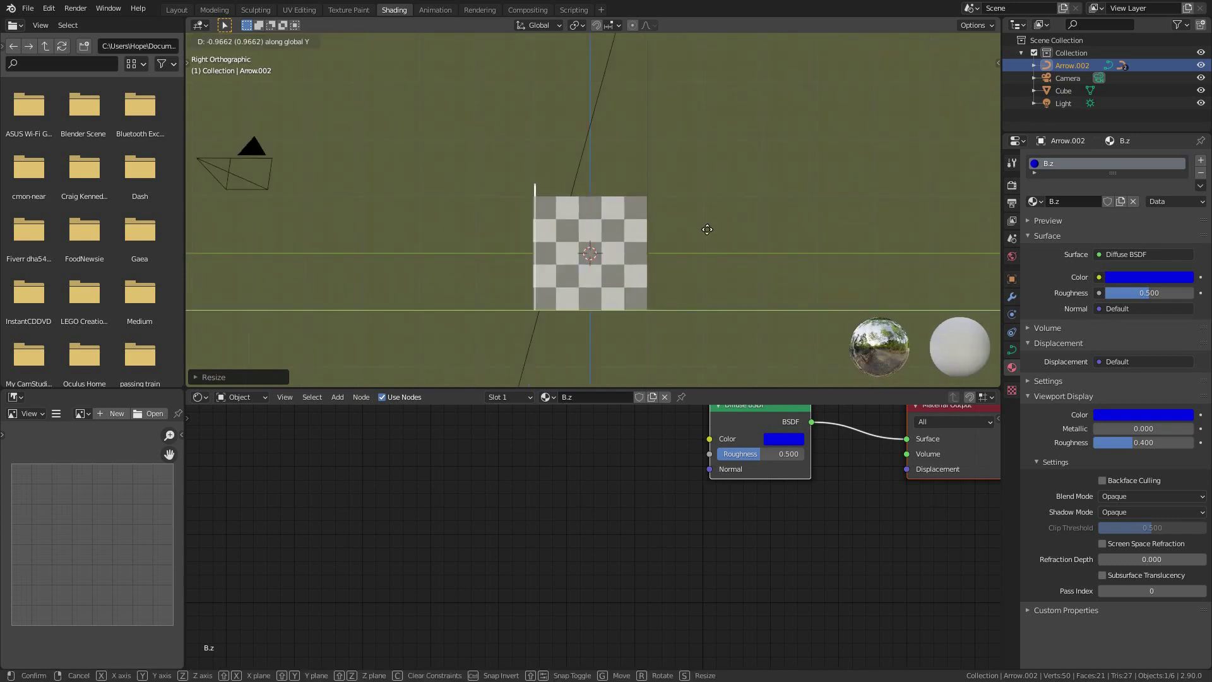
left_click(586, 246)
mouse_move(588, 247)
middle_mouse_down()
mouse_move(681, 235)
mouse_move(808, 178)
mouse_move(774, 185)
mouse_move(752, 210)
mouse_move(827, 273)
mouse_move(606, 300)
mouse_move(506, 246)
mouse_move(642, 137)
mouse_move(682, 222)
mouse_move(707, 230)
mouse_move(736, 204)
mouse_move(517, 257)
mouse_move(601, 236)
mouse_move(587, 240)
middle_mouse_up()
scroll(749, 214, "up", 4)
scroll(369, 259, "down", 2)
scroll(491, 251, "down", 2)
Hide the cube and add a UV Sphere to the scene.
scroll(491, 252, "down", 1)
left_click(544, 200)
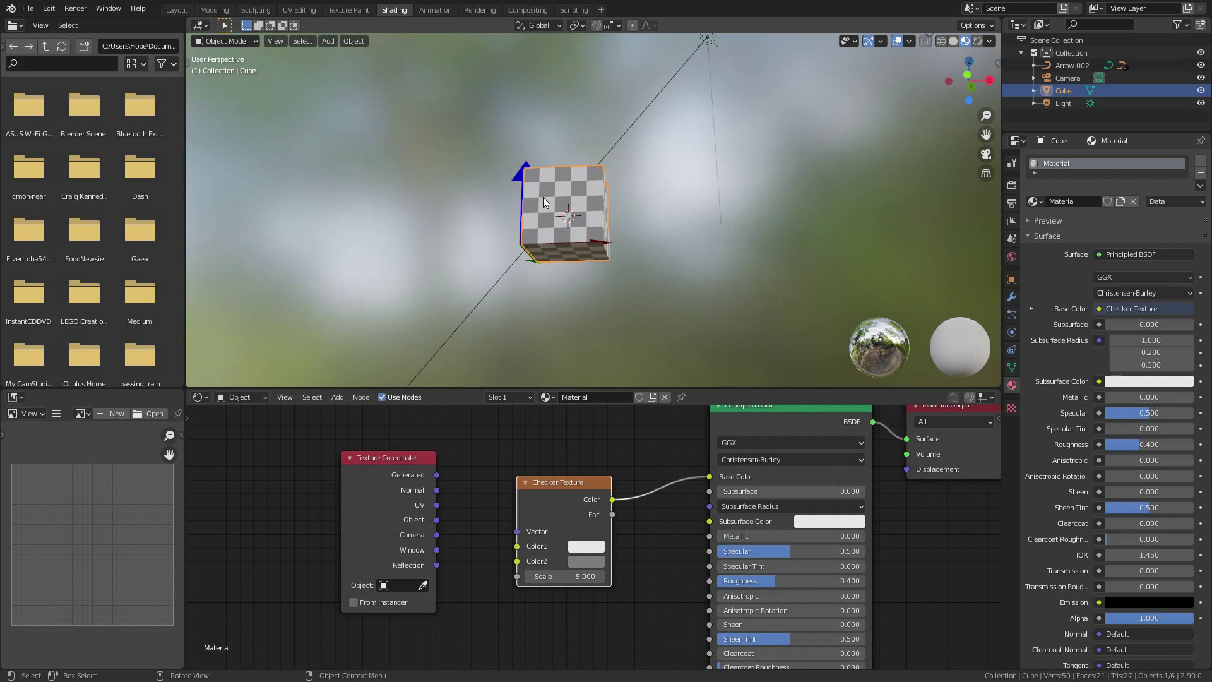
key("Delete")
key("shift+a")
mouse_move(543, 197)
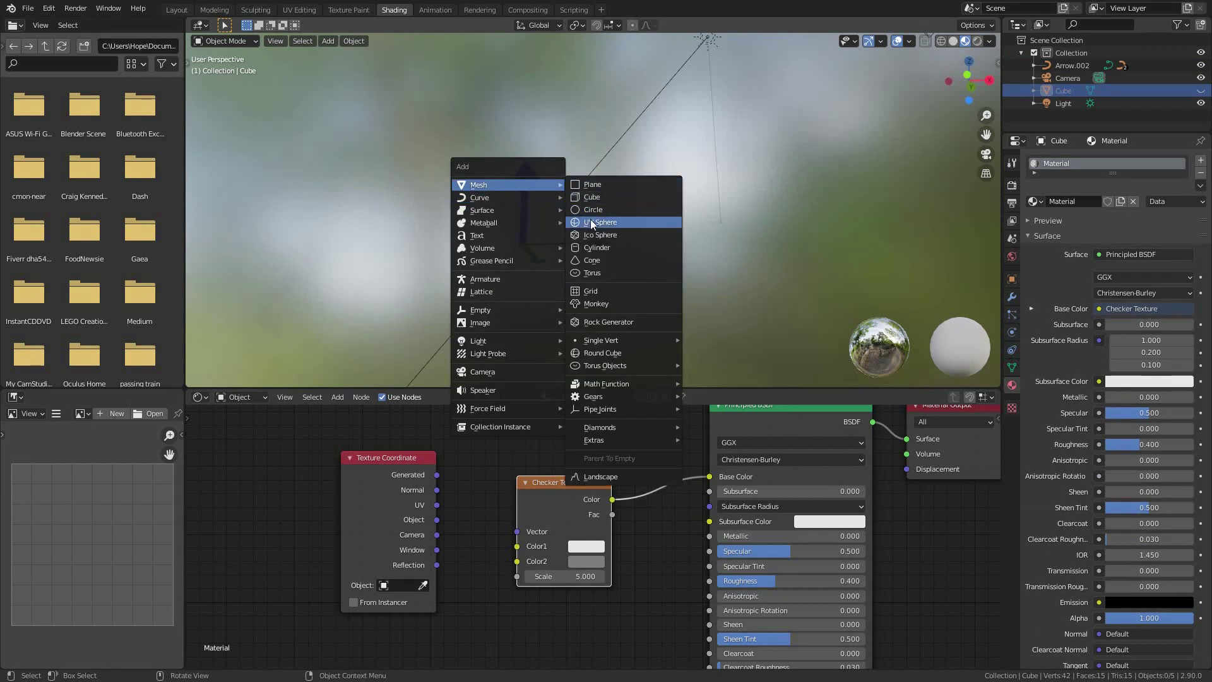
left_click(591, 223)
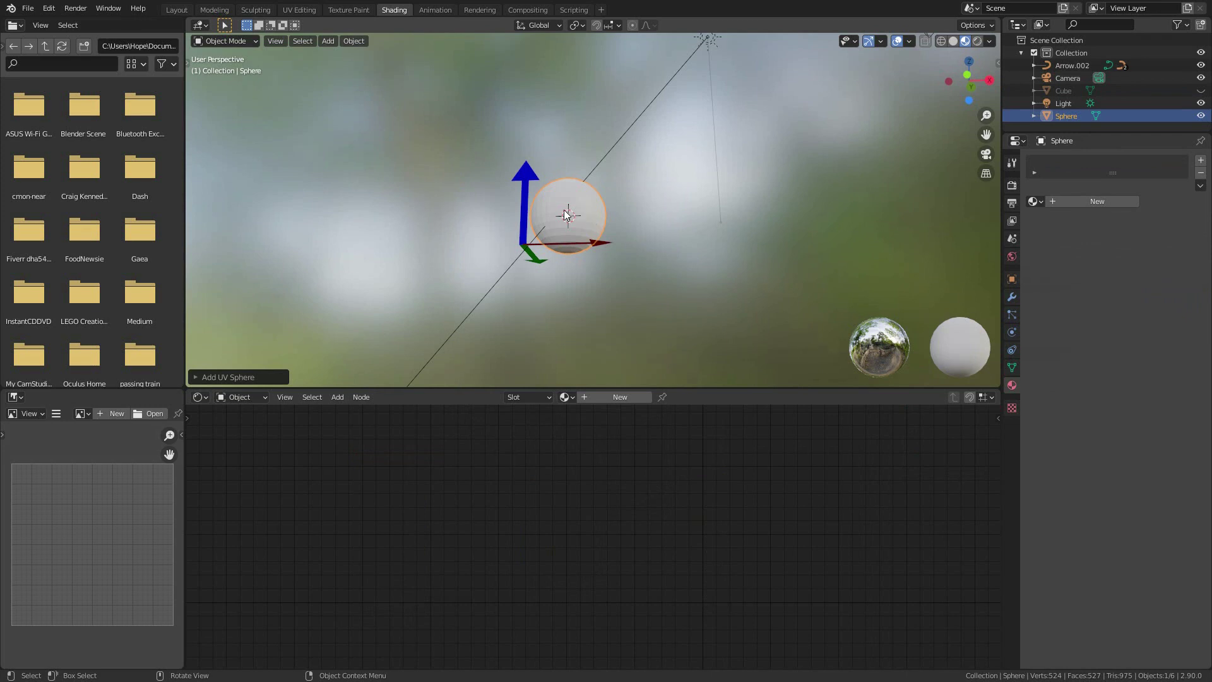
Assign the existing checker Material to the sphere and view it from the top.
left_click(1033, 203)
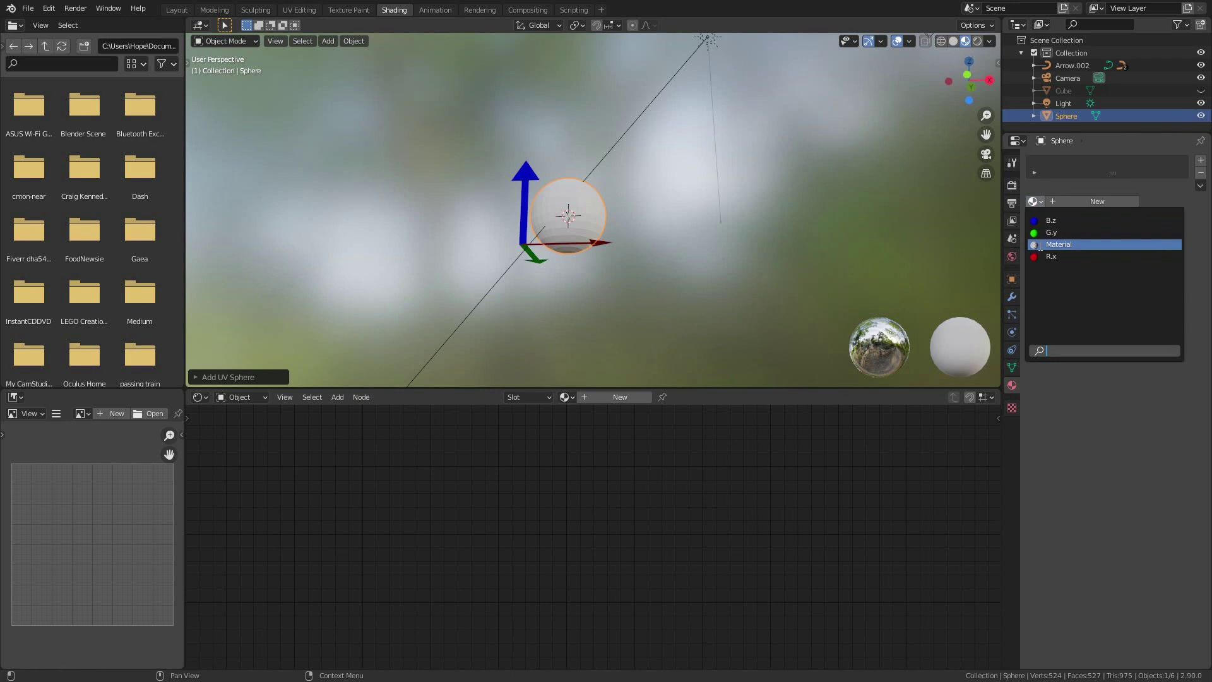
left_click(1043, 244)
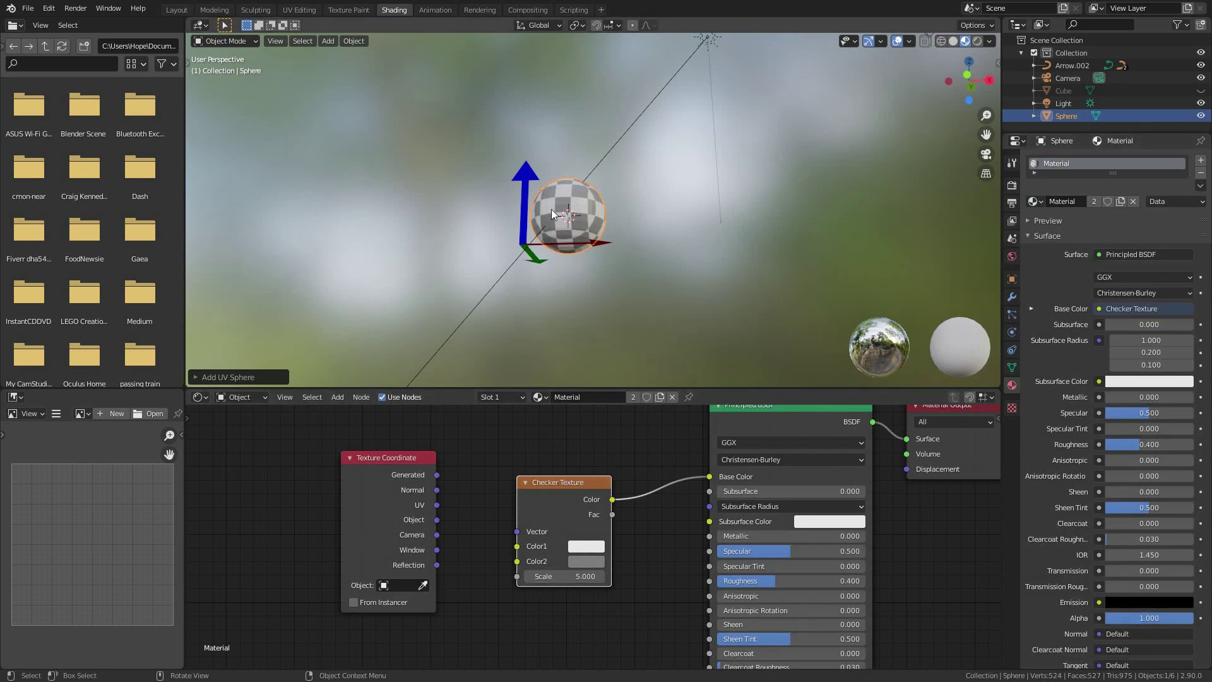
middle_click_drag(551, 209, 518, 274)
scroll(562, 196, "up", 4)
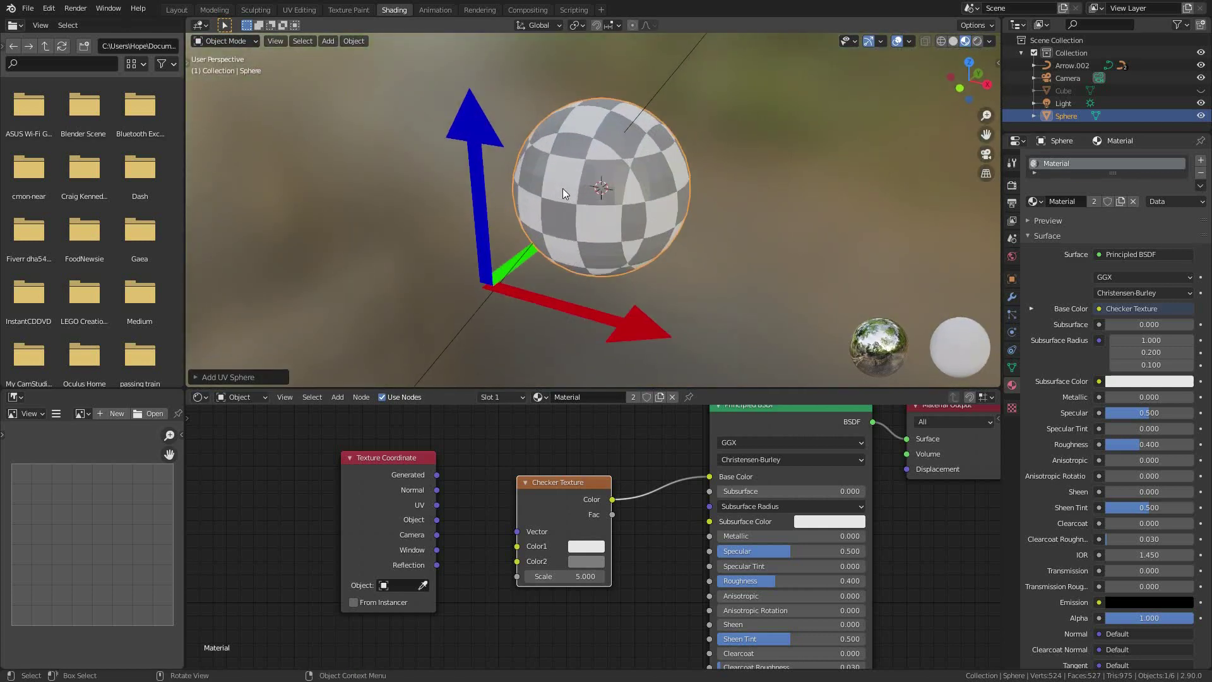
key("KP_7")
middle_click_drag(570, 153, 632, 240, "shift")
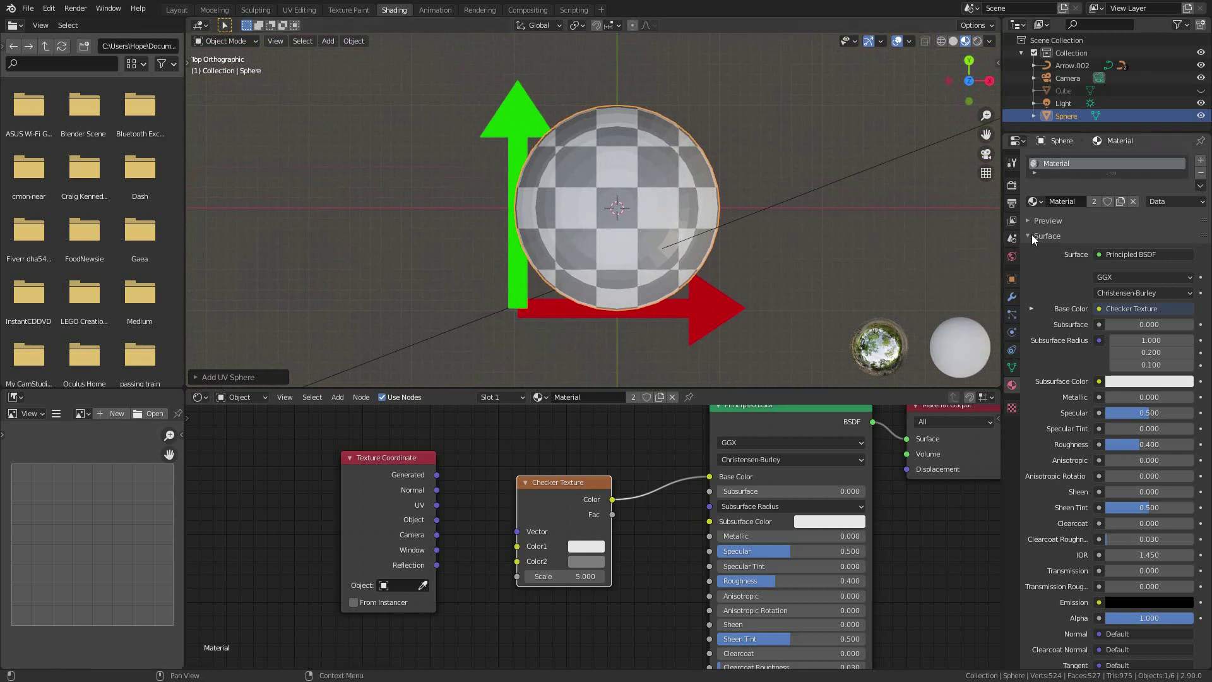
Set the sphere's Viewport Display to show it as Bounds.
left_click(1012, 256)
left_click(1012, 279)
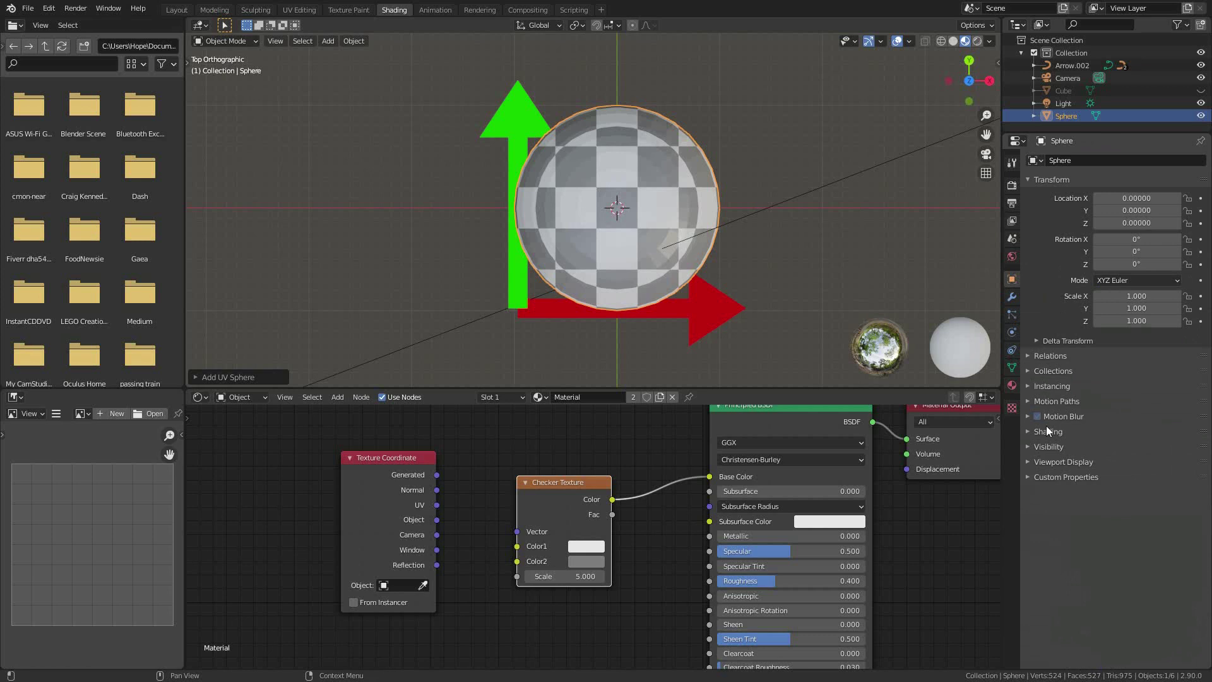
left_click(1048, 460)
left_click(1117, 593)
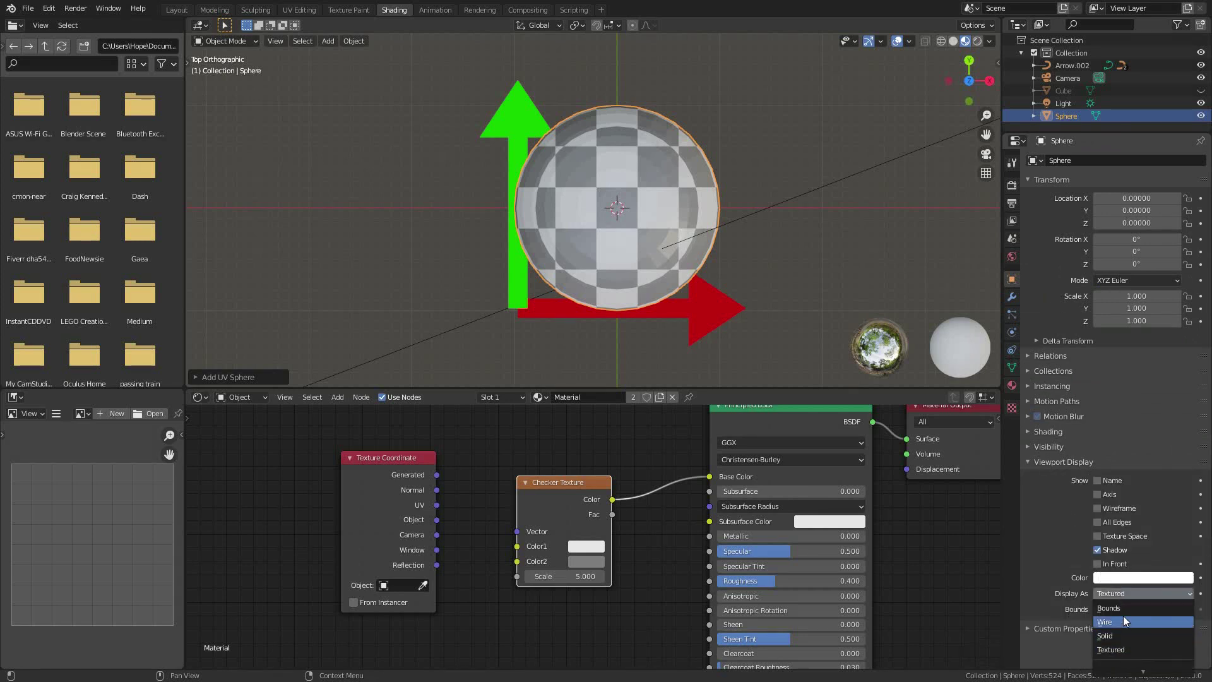
left_click(1123, 609)
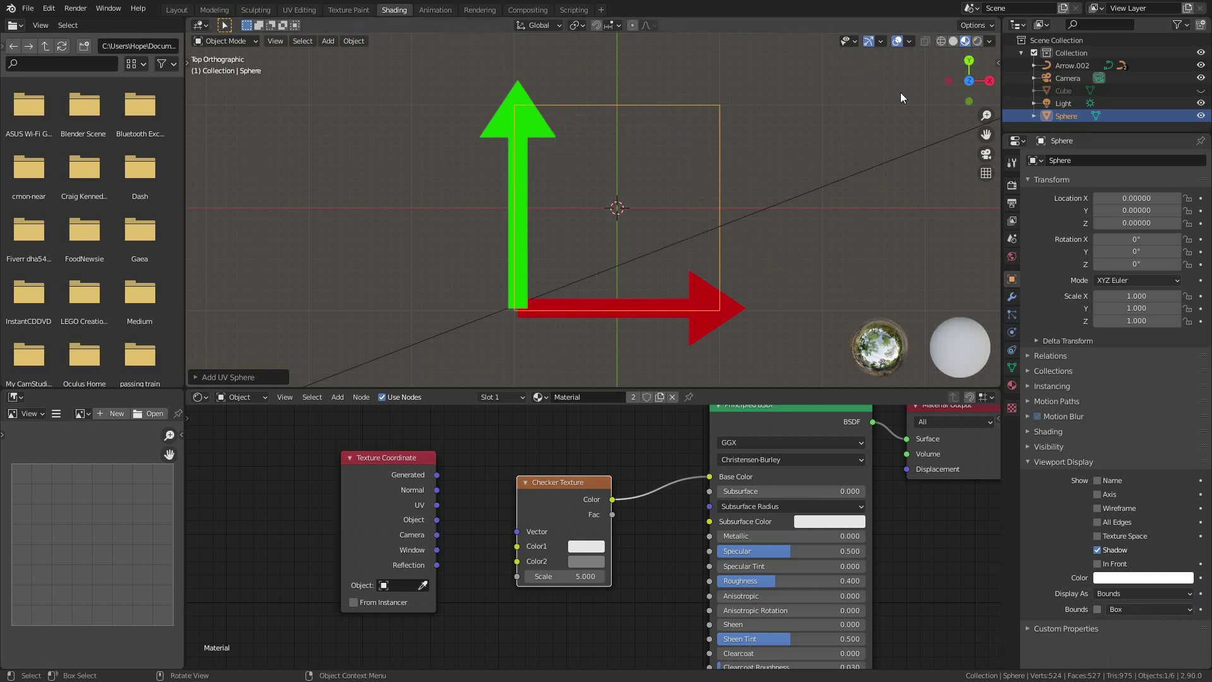
Switch to Rendered shading and orbit around the checkered sphere in perspective.
left_click(977, 42)
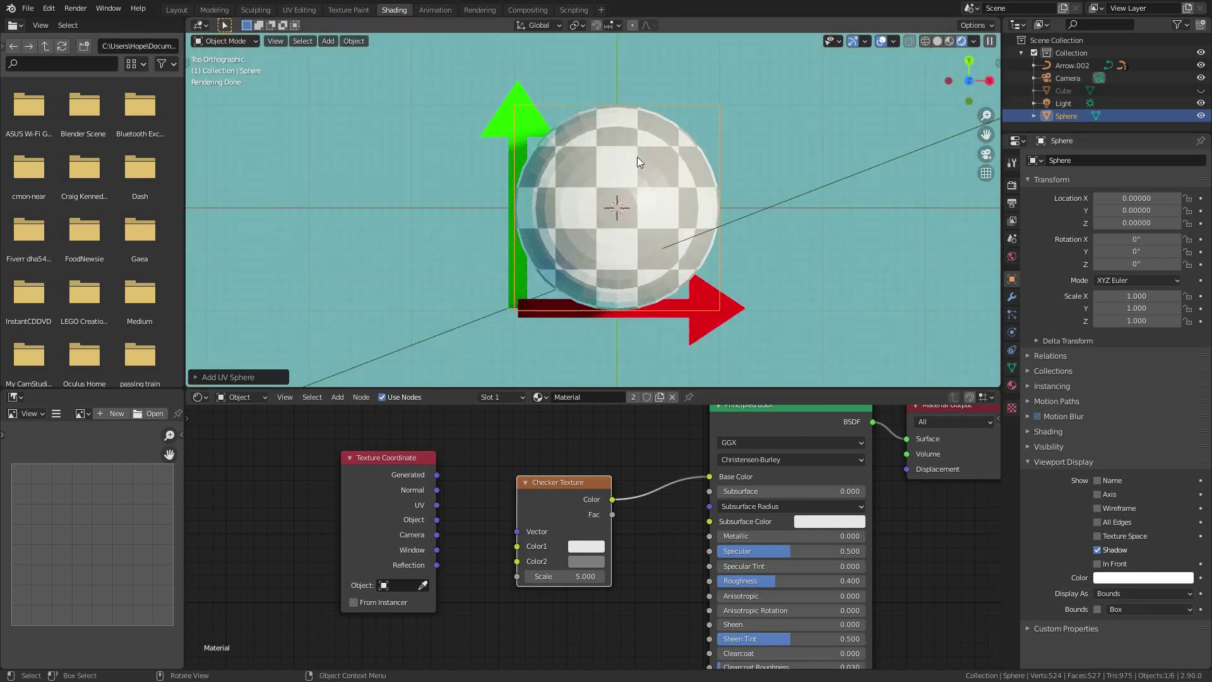
mouse_move(627, 168)
middle_mouse_down()
mouse_move(596, 252)
mouse_move(574, 164)
mouse_move(585, 154)
middle_mouse_up()
scroll(626, 170, "down", 3)
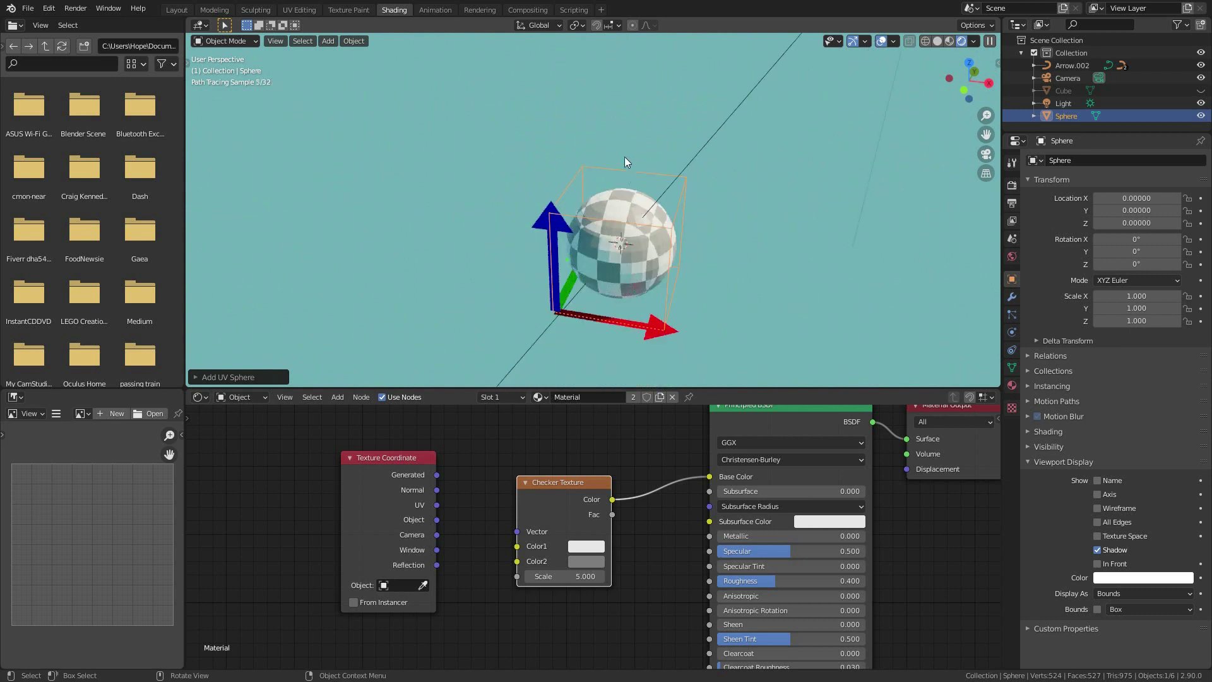
scroll(565, 316, "up", 6)
middle_click_drag(554, 316, 522, 255)
scroll(521, 255, "down", 3)
scroll(522, 262, "down", 4)
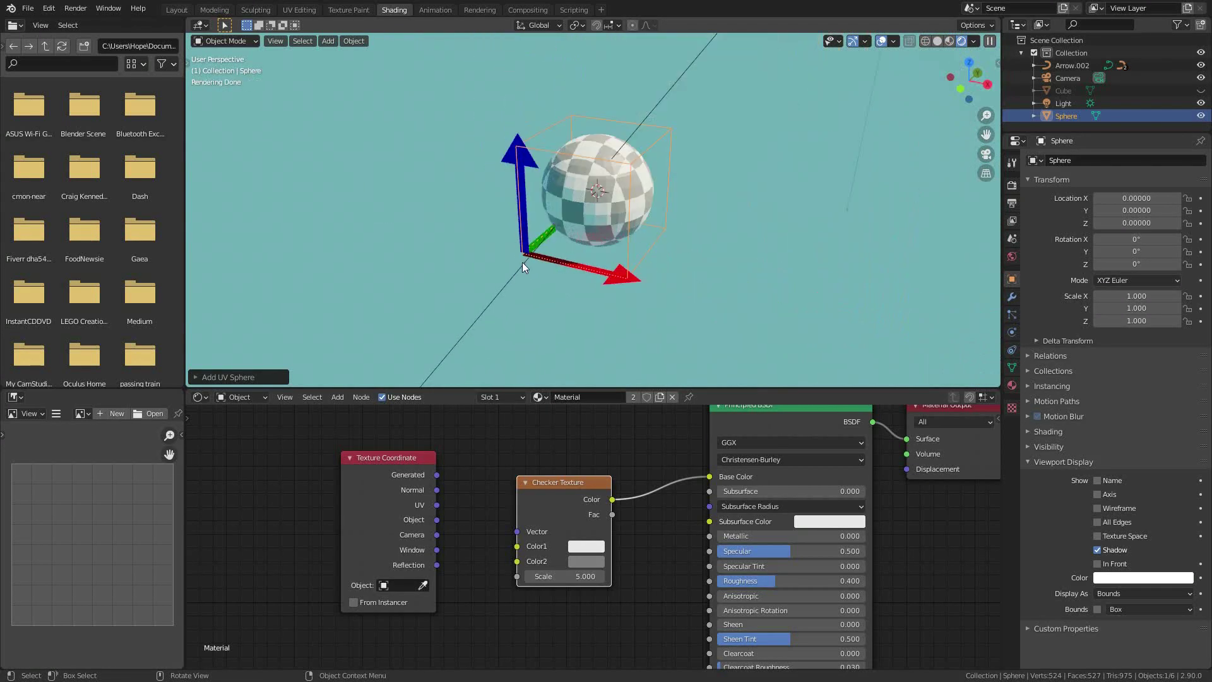
Delete the sphere, unhide the cube and select it from a front-on view.
key("x")
left_click(608, 211)
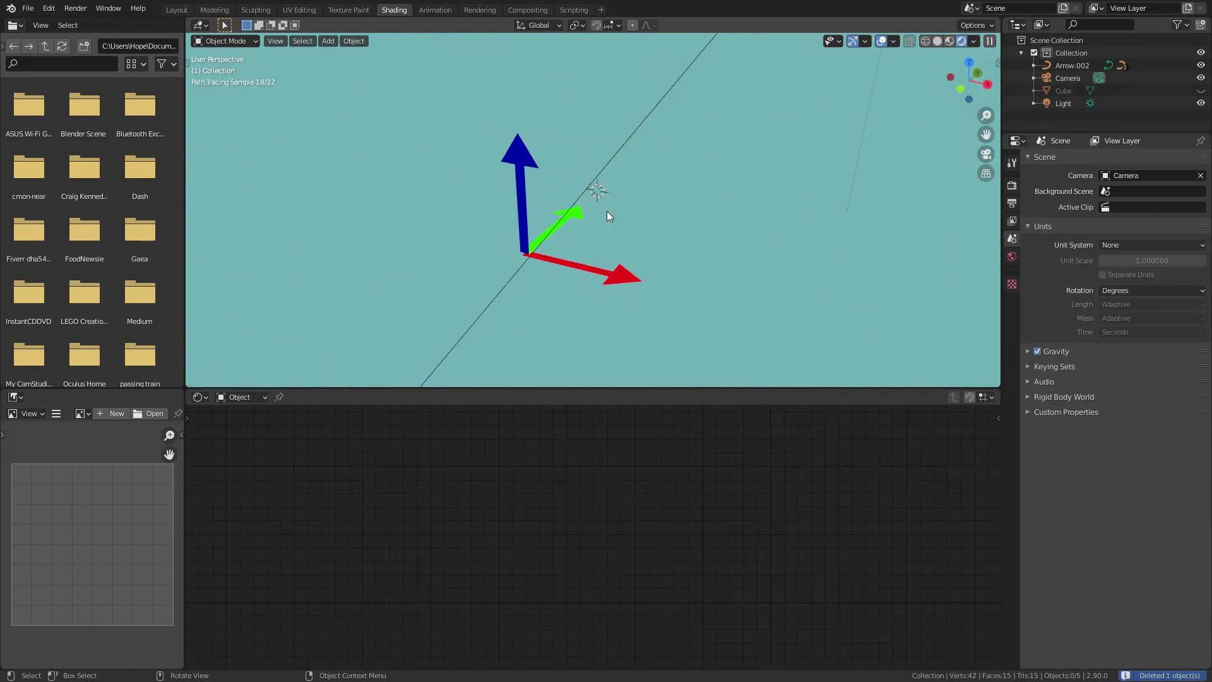
key("alt+h")
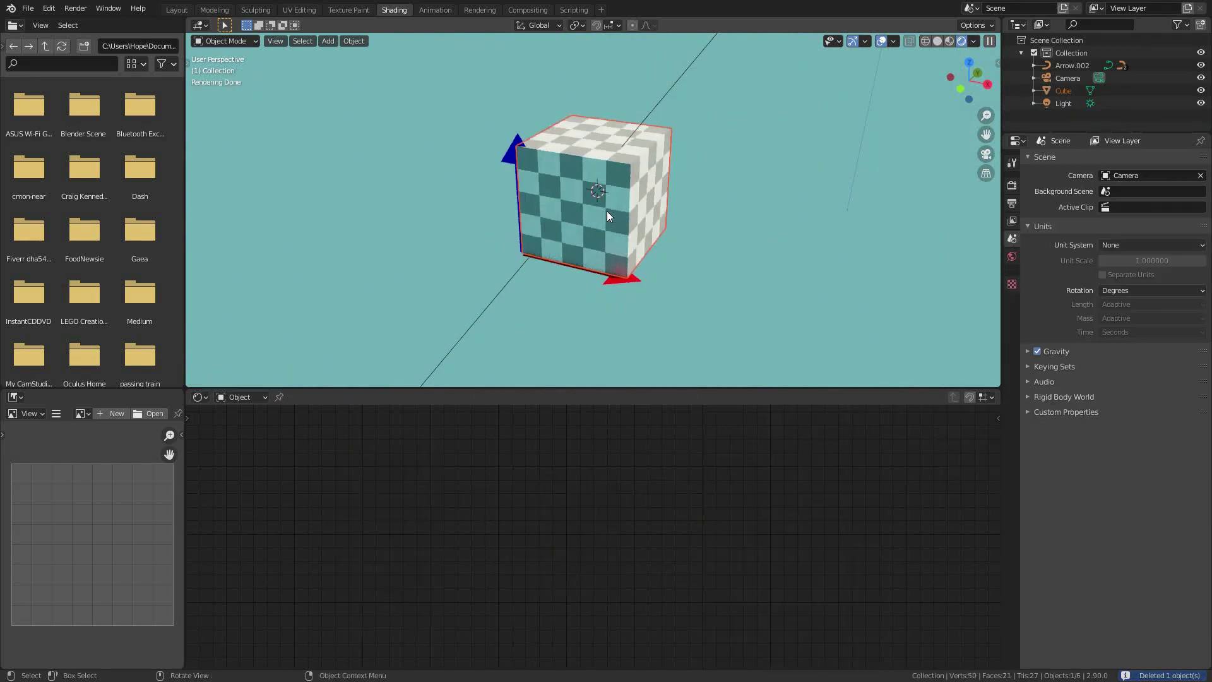
left_click(622, 223)
middle_click_drag(622, 221, 679, 212)
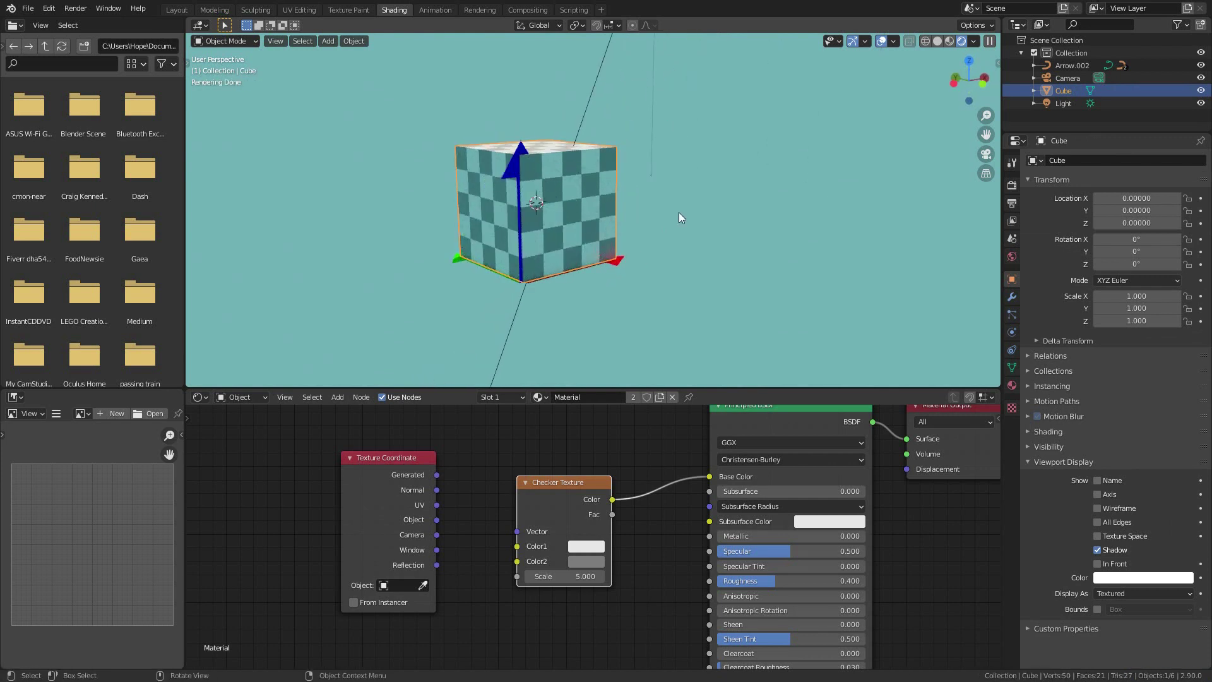
Link Generated, then Object coordinates into the Checker's Vector input, keeping Scale 5.
key("g")
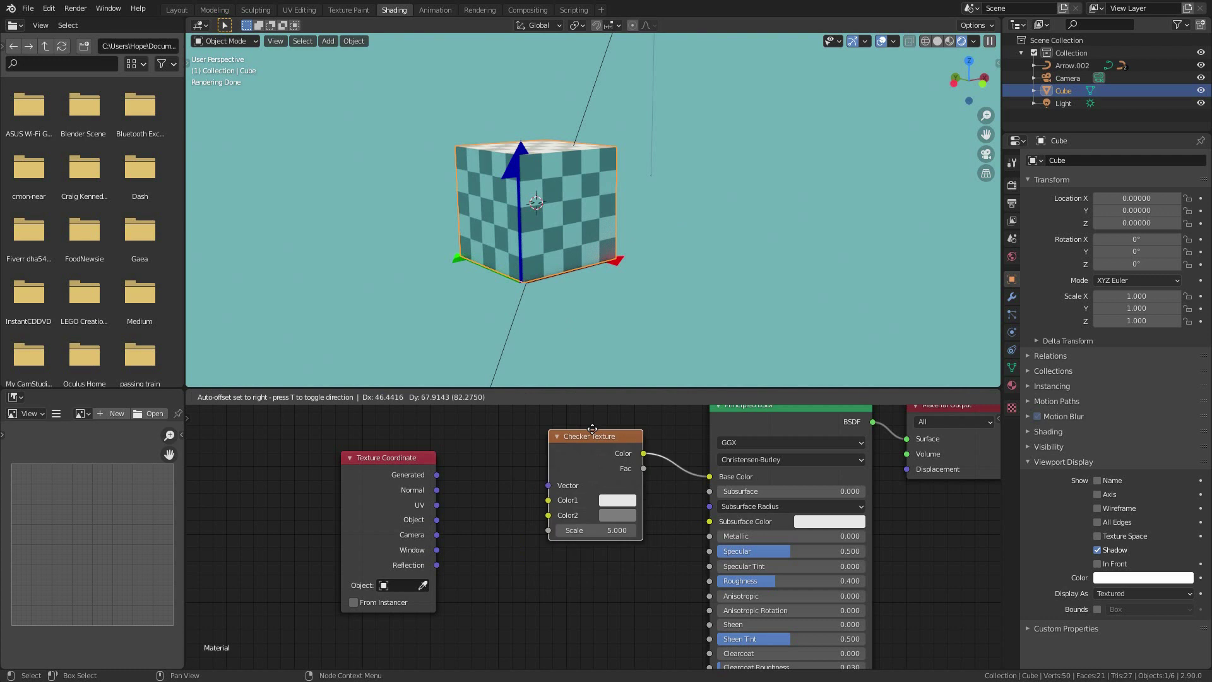
key("Escape")
mouse_move(567, 172)
middle_mouse_down()
mouse_move(538, 251)
mouse_move(593, 295)
mouse_move(574, 154)
mouse_move(574, 173)
middle_mouse_up()
scroll(573, 153, "up", 5)
scroll(573, 154, "down", 4)
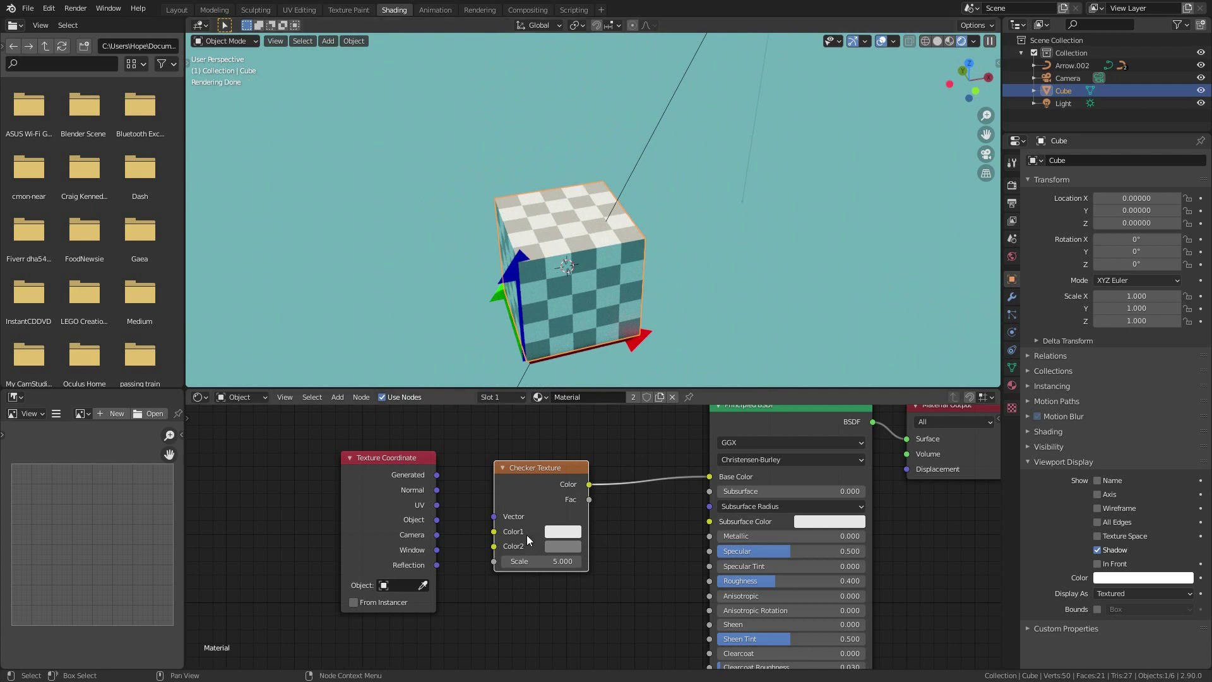
left_click_drag(437, 475, 493, 516)
left_click(536, 562)
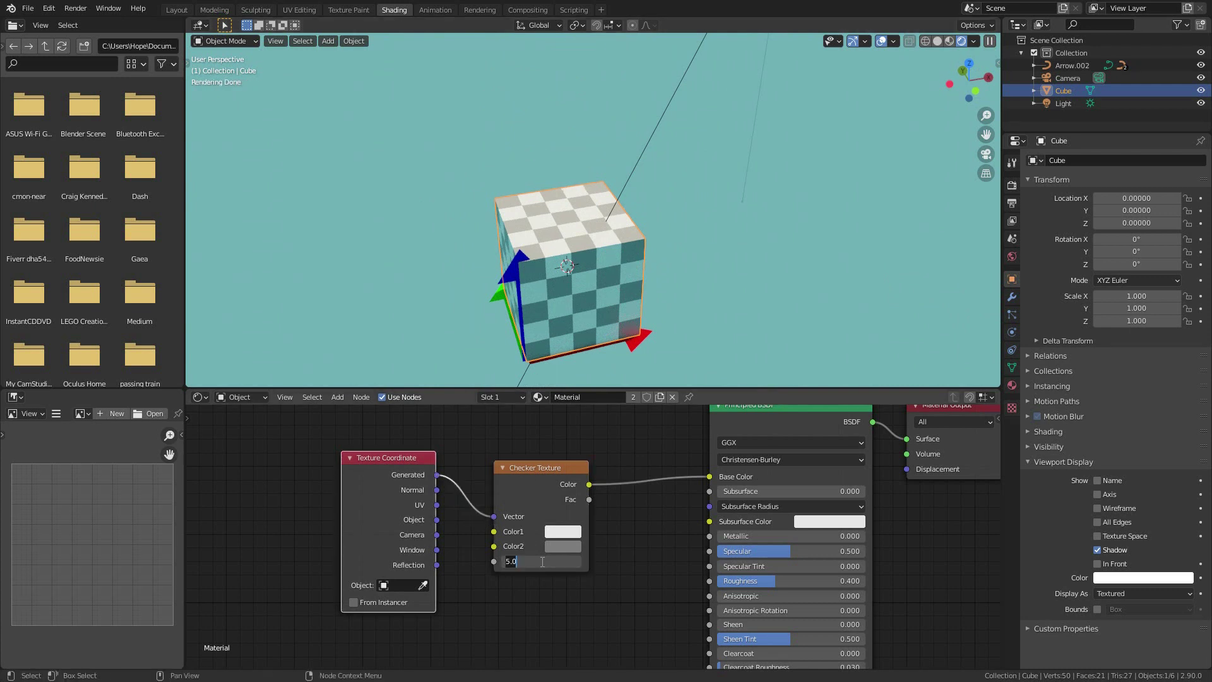
key("Return")
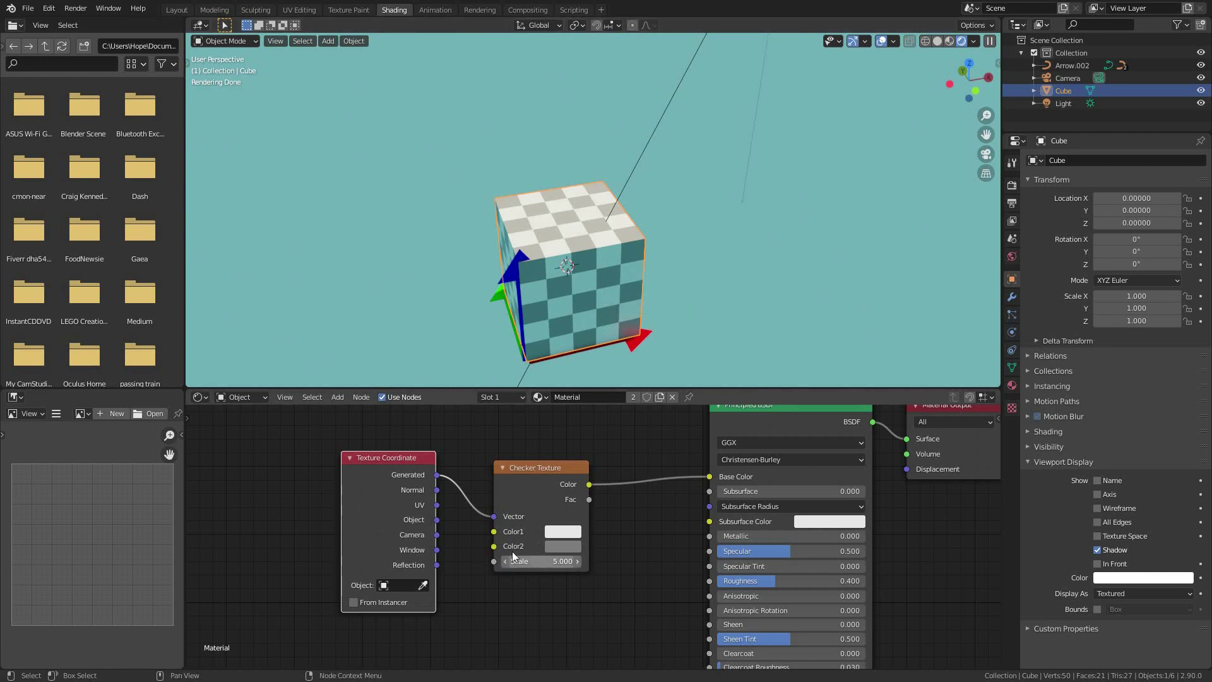
left_click_drag(436, 520, 494, 515)
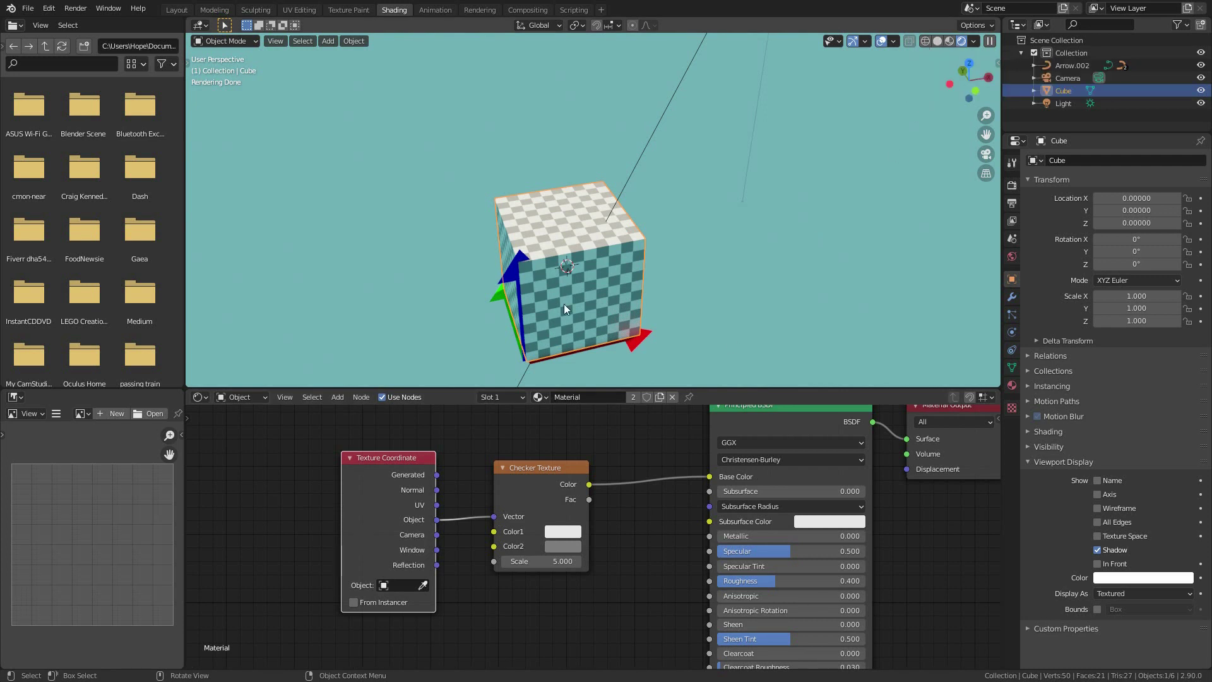
Confirm the Checker Texture Scale stays at 5.000.
left_click(539, 563)
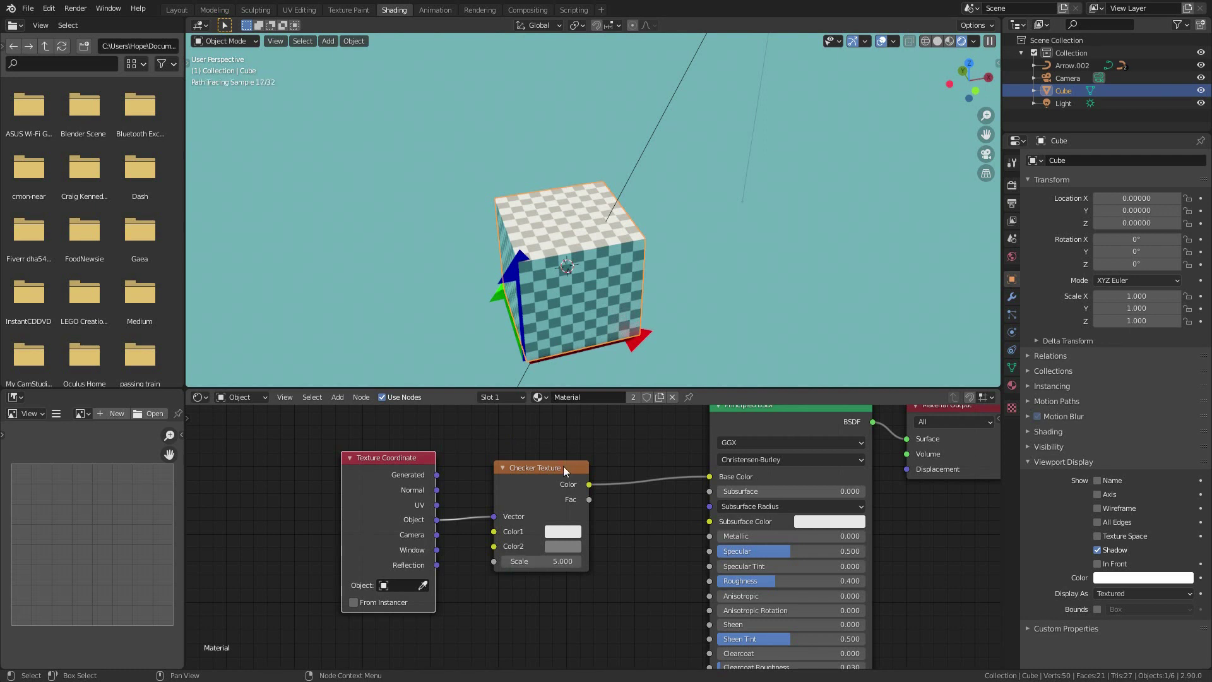
key("Return")
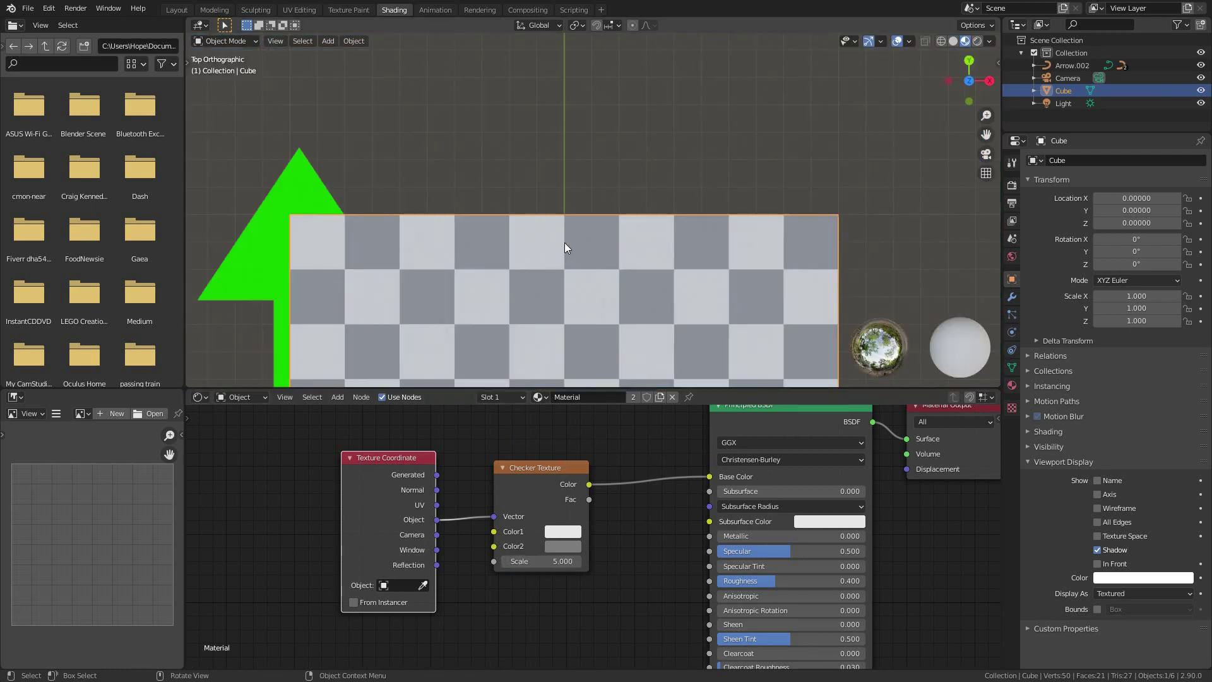
scroll(577, 134, "up", 5)
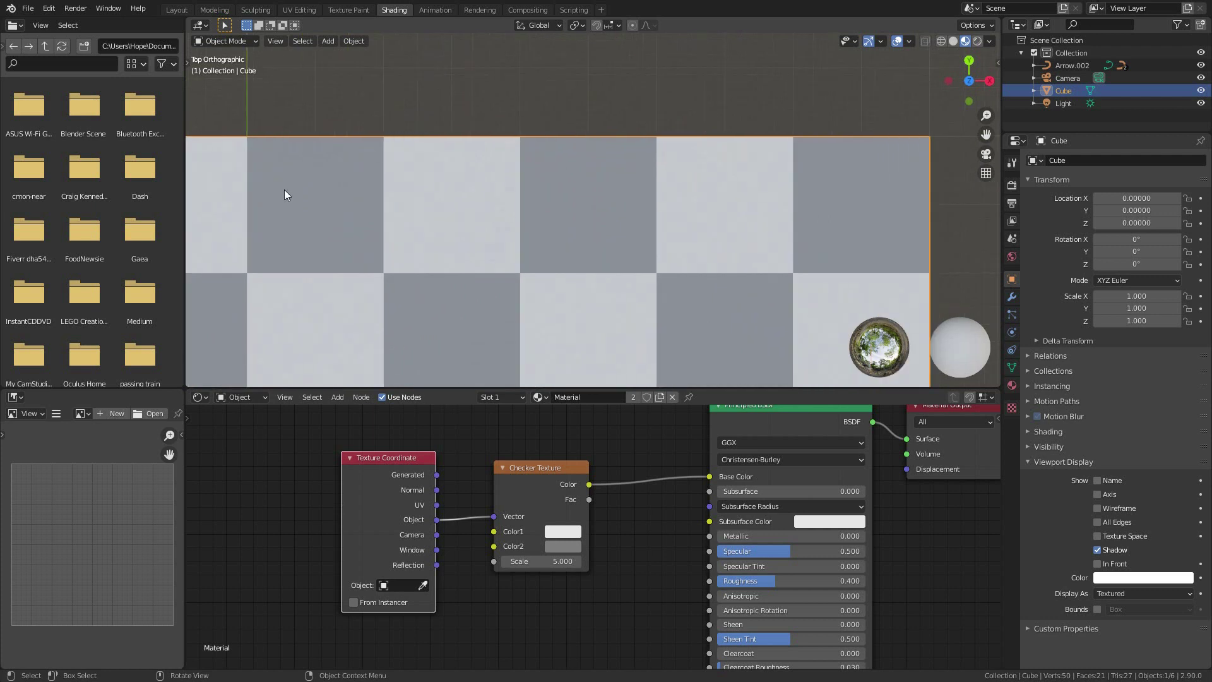
scroll(887, 189, "down", 7)
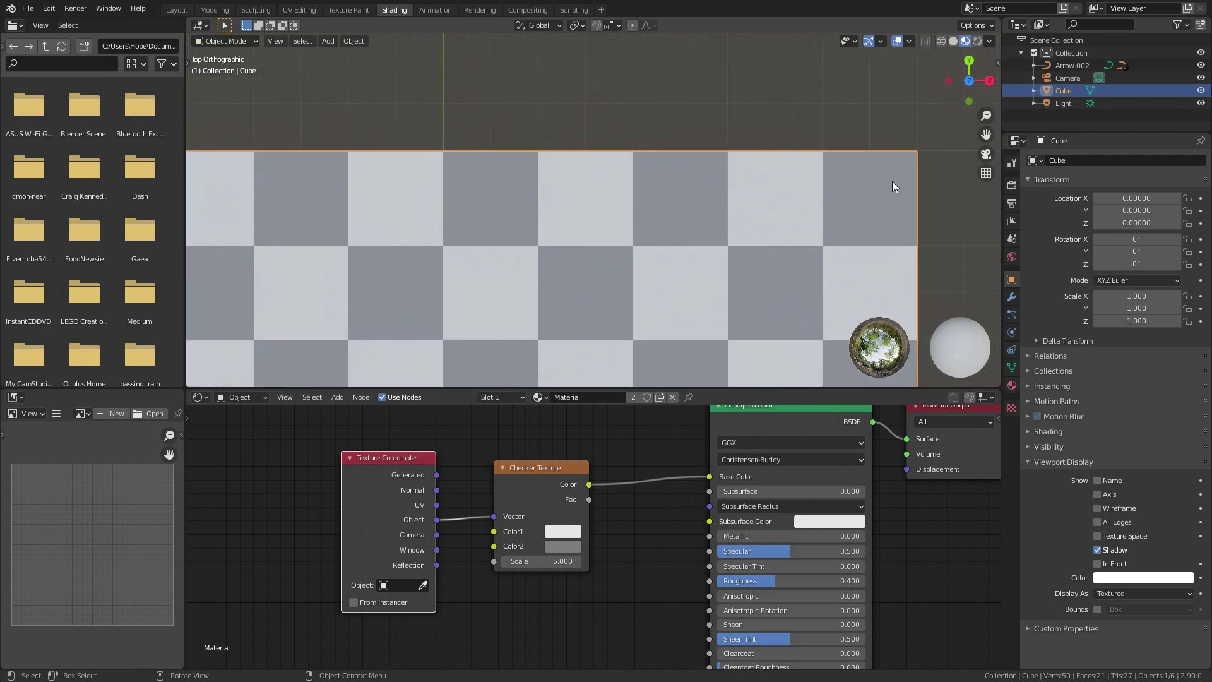
scroll(417, 199, "down", 5)
Inspect the checker pattern from top and front views, then select Arrow.002.
middle_click_drag(449, 208, 561, 168, "shift")
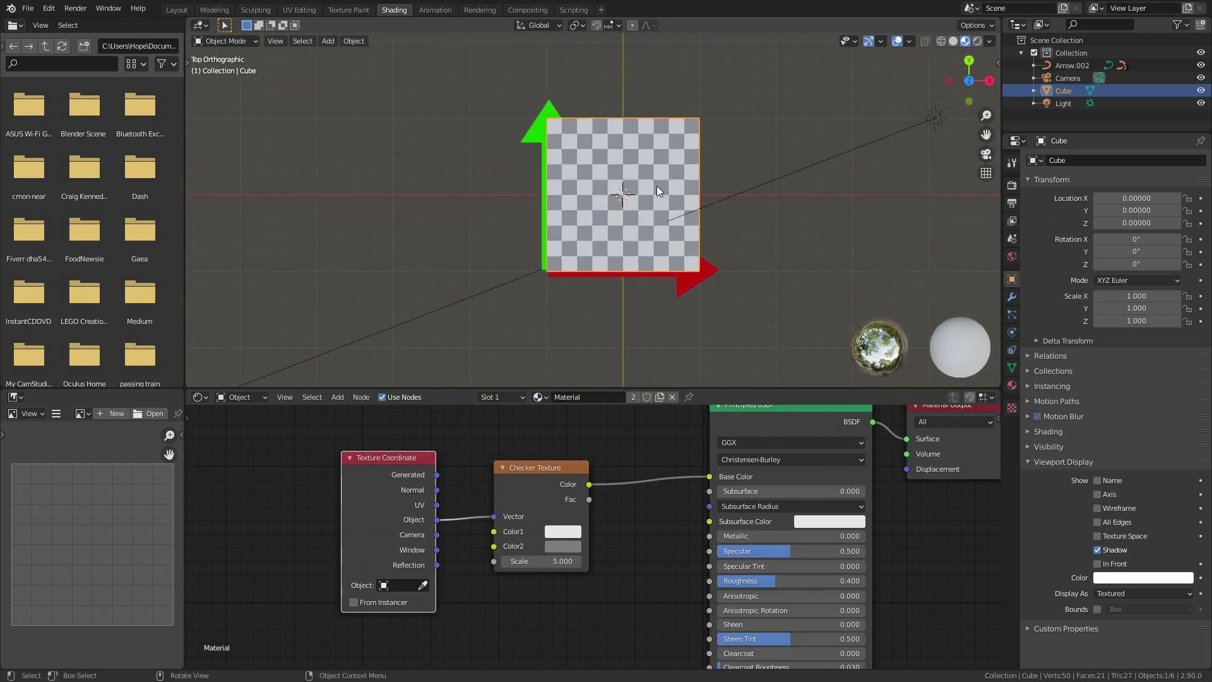
middle_click_drag(635, 250, 635, 174)
key("KP_1")
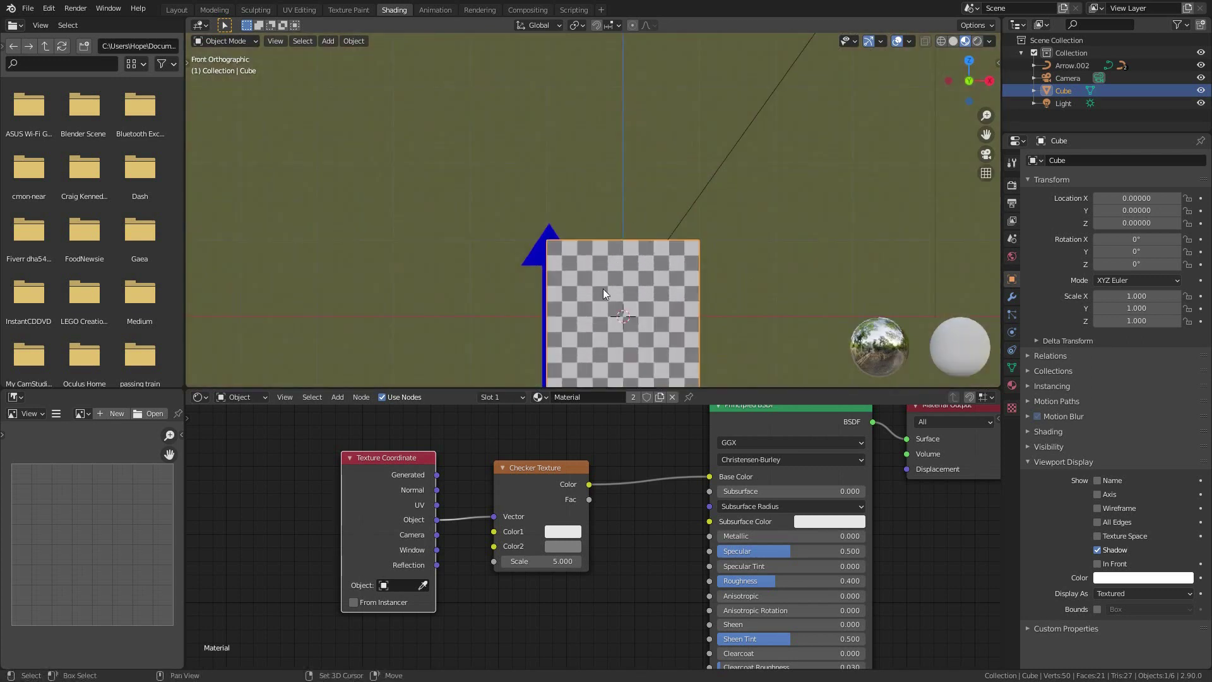
middle_click_drag(603, 289, 577, 170, "shift")
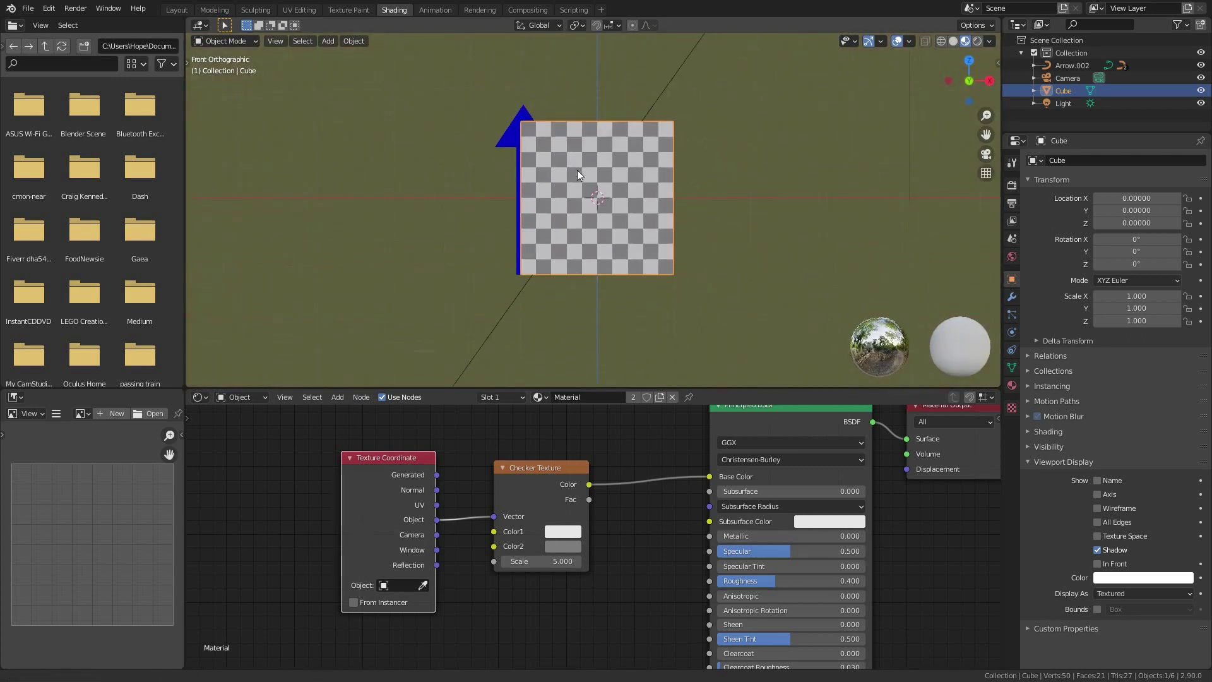
left_click(505, 143)
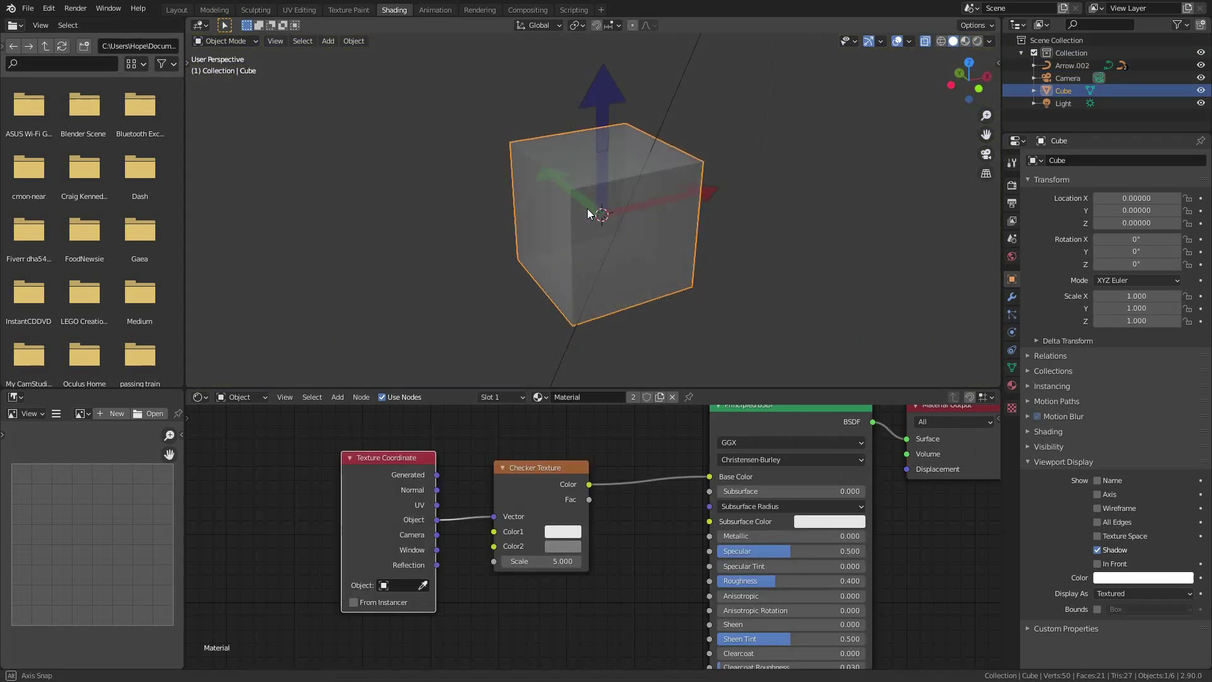
Turn off the 3D Cursor in the Viewport Overlays.
middle_click_drag(587, 208, 460, 429)
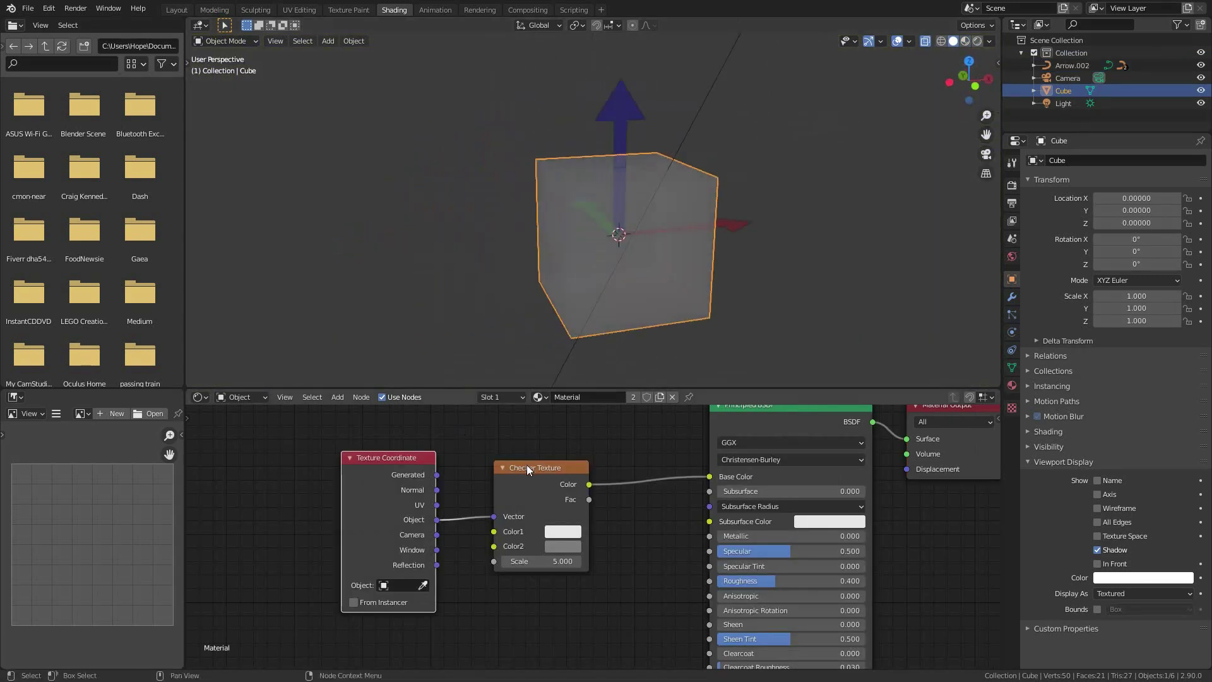
scroll(625, 235, "up", 5)
scroll(620, 234, "down", 5)
left_click(908, 41)
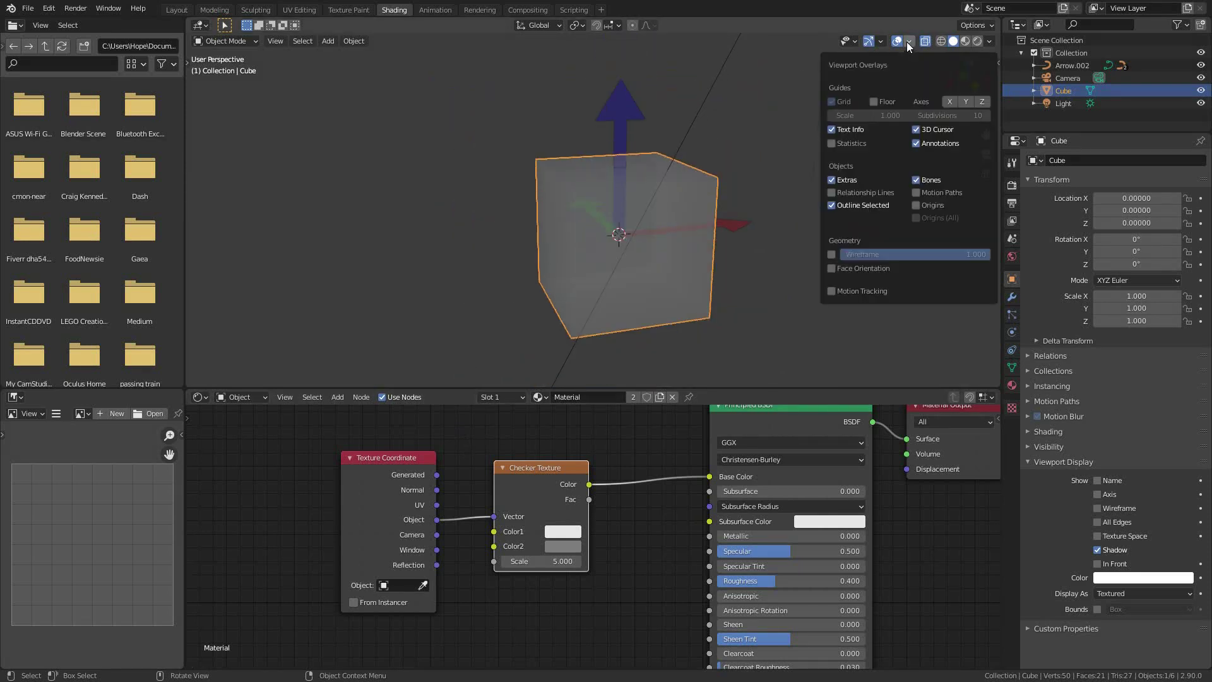
left_click(917, 130)
left_click(574, 25)
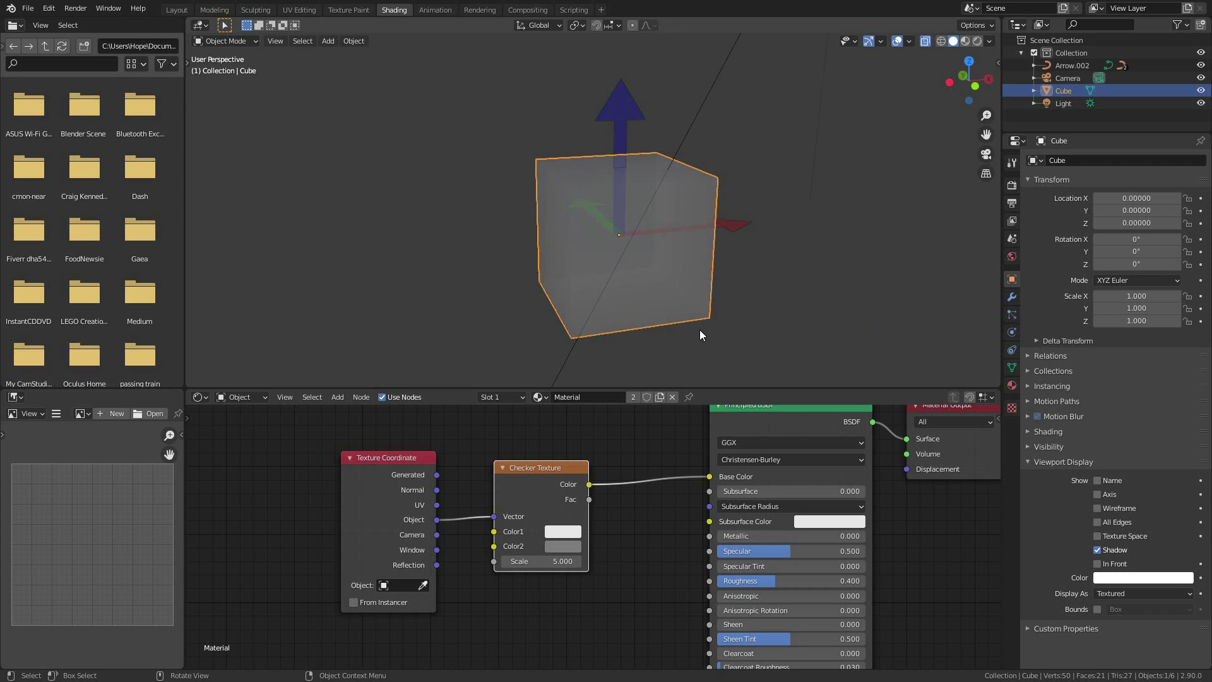
Try moving the cube with Arrow.002, cancel it, and leave only the cube selected.
middle_click_drag(676, 230, 679, 251)
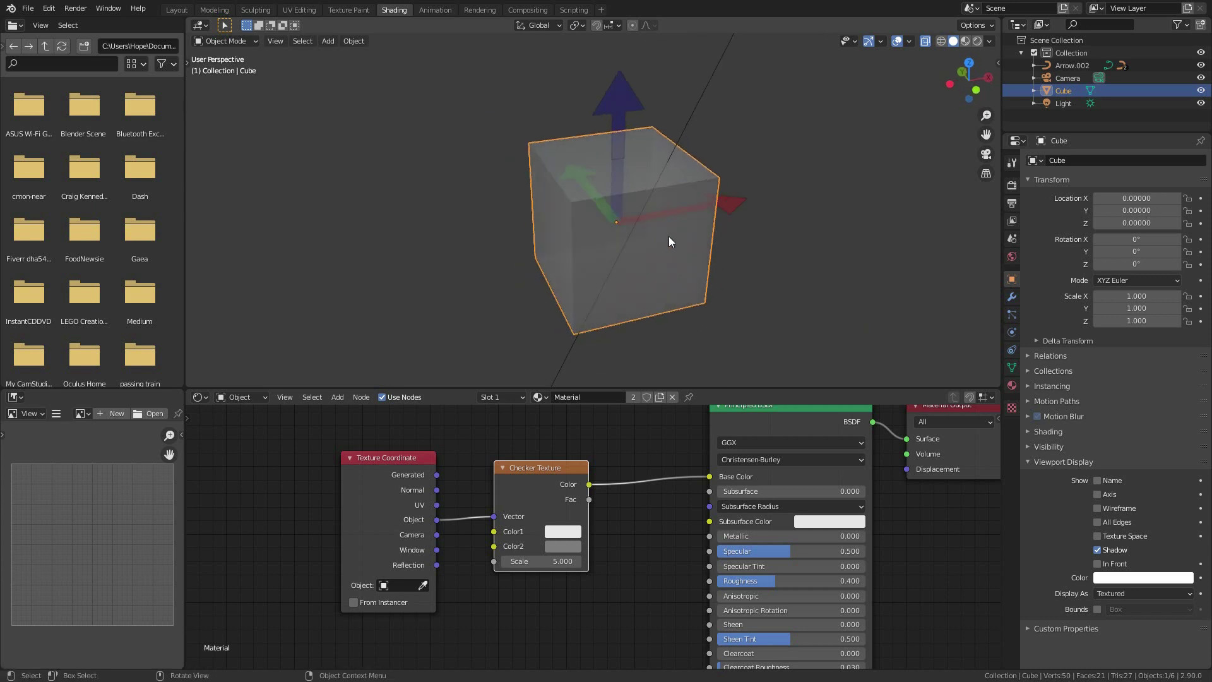
left_click(620, 97, "shift")
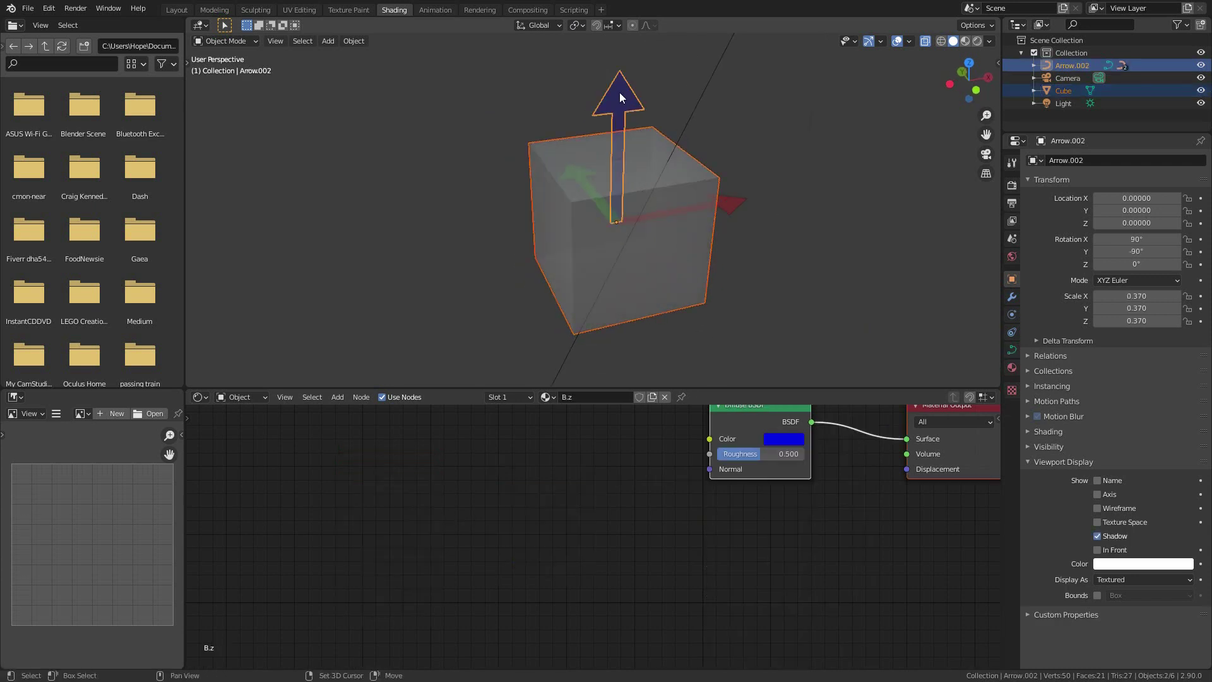
left_click(671, 281, "shift")
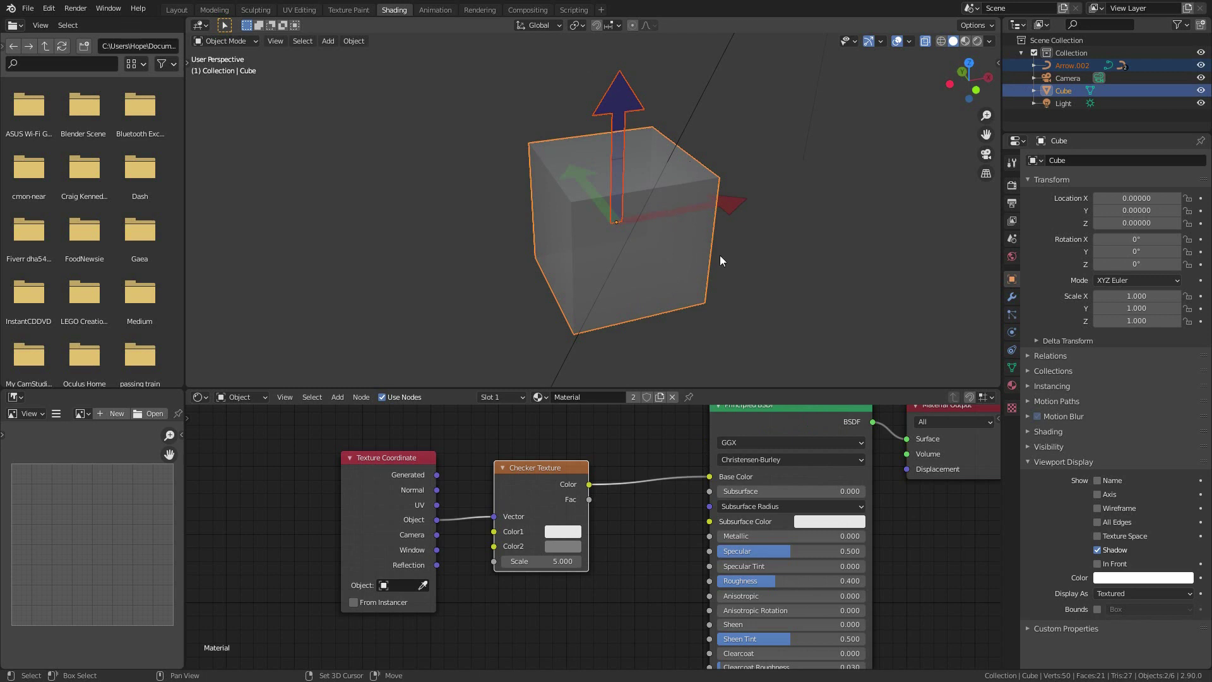
key("g")
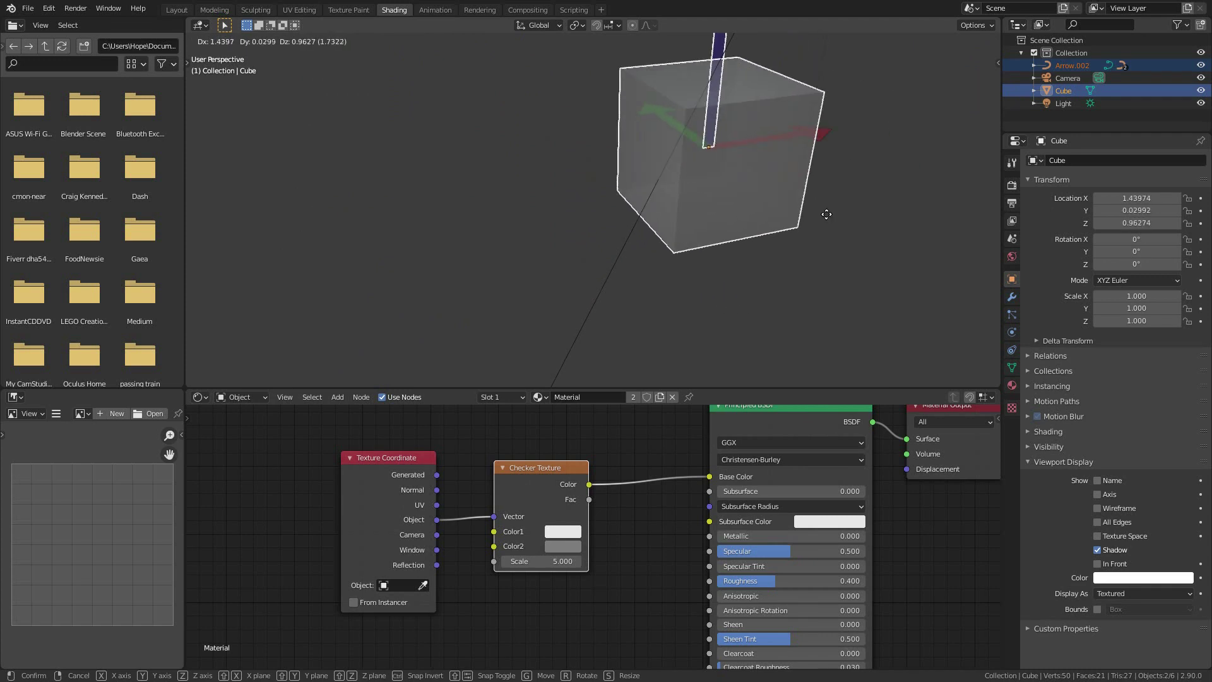
right_click(756, 260)
left_click(685, 250)
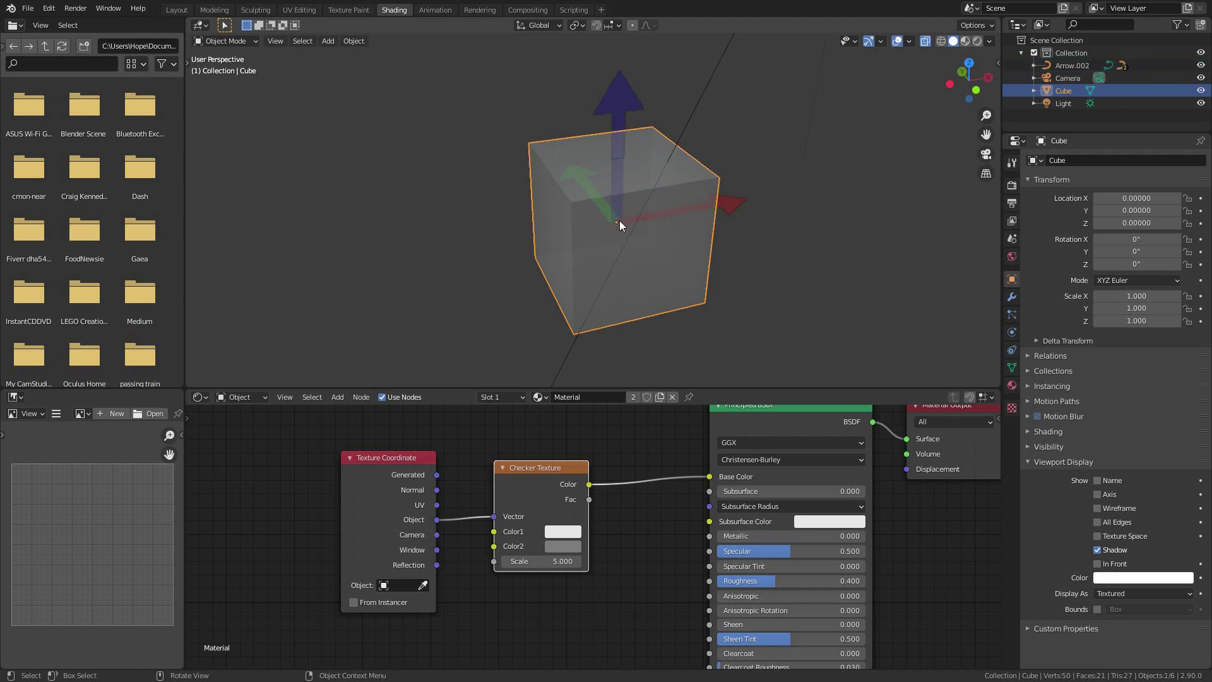
In Edit Mode, move the cube's whole mesh away from its origin.
key("Tab")
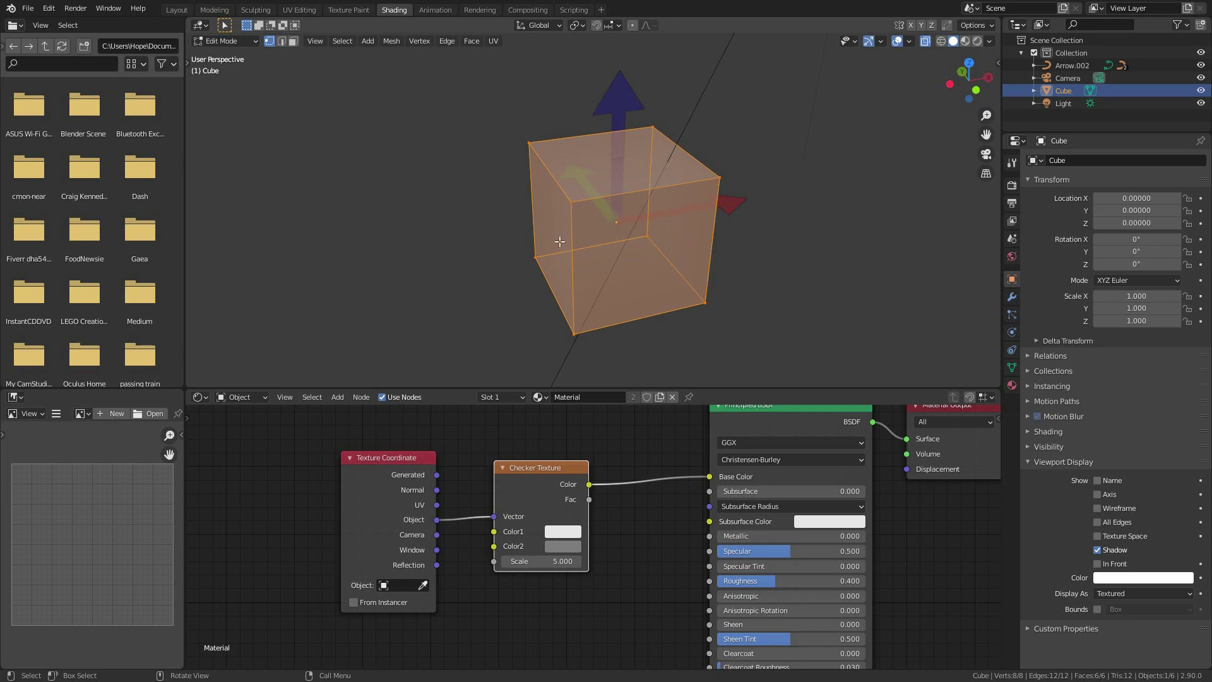
key("g")
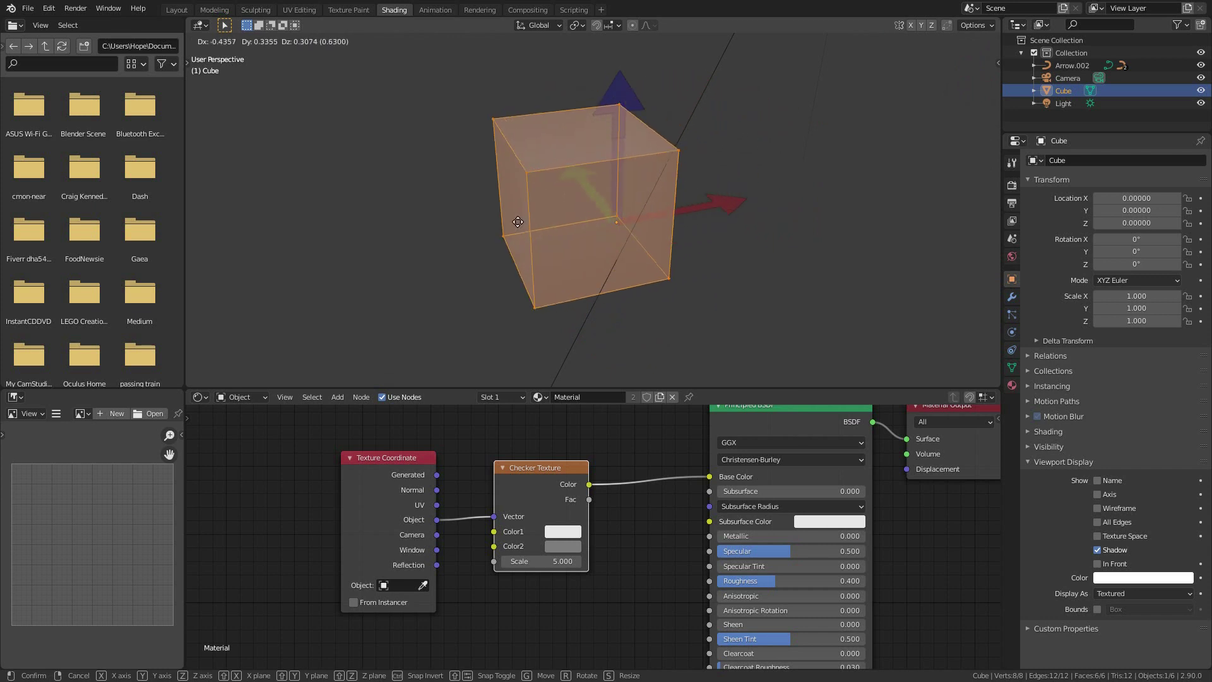
left_click(625, 228)
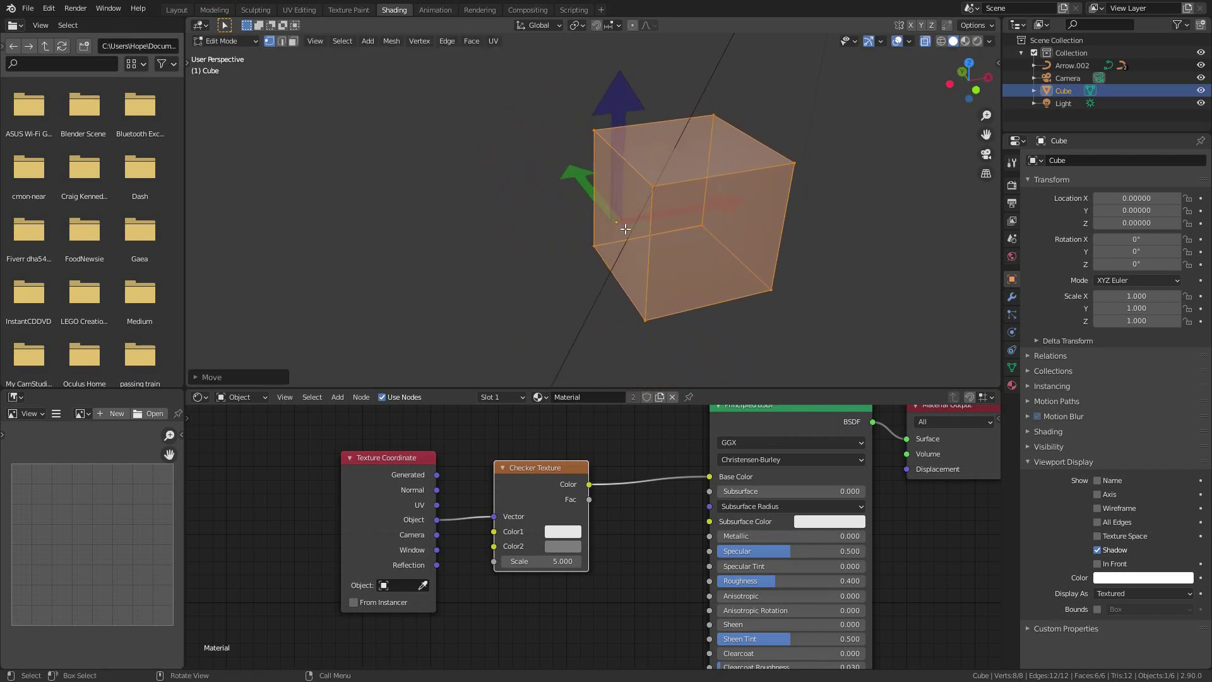
key("Tab")
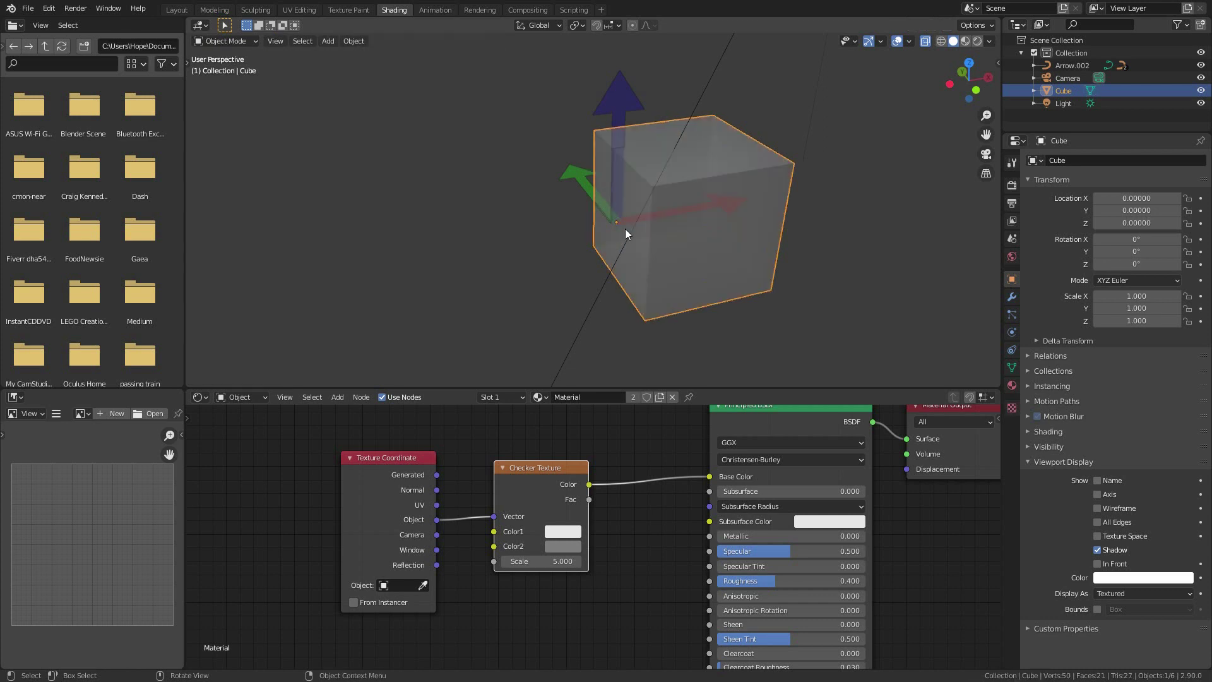
Show the checker material in Material Preview shading from the top view.
left_click(966, 41)
key("KP_7")
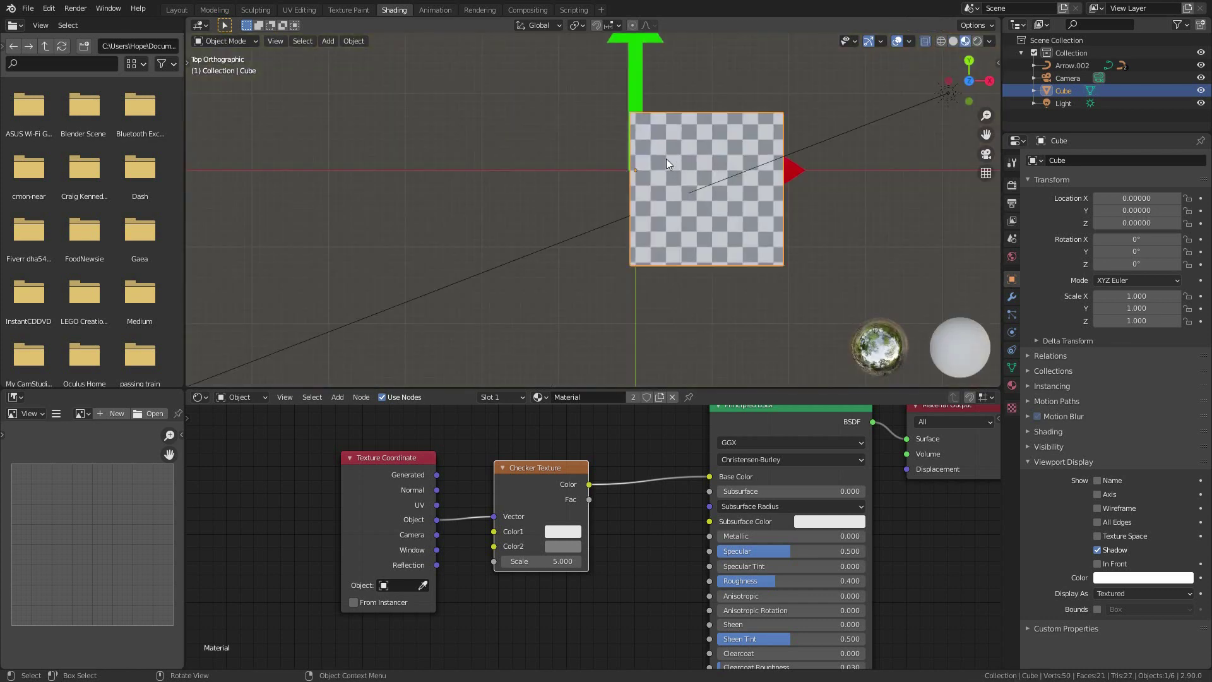
scroll(479, 201, "up", 7)
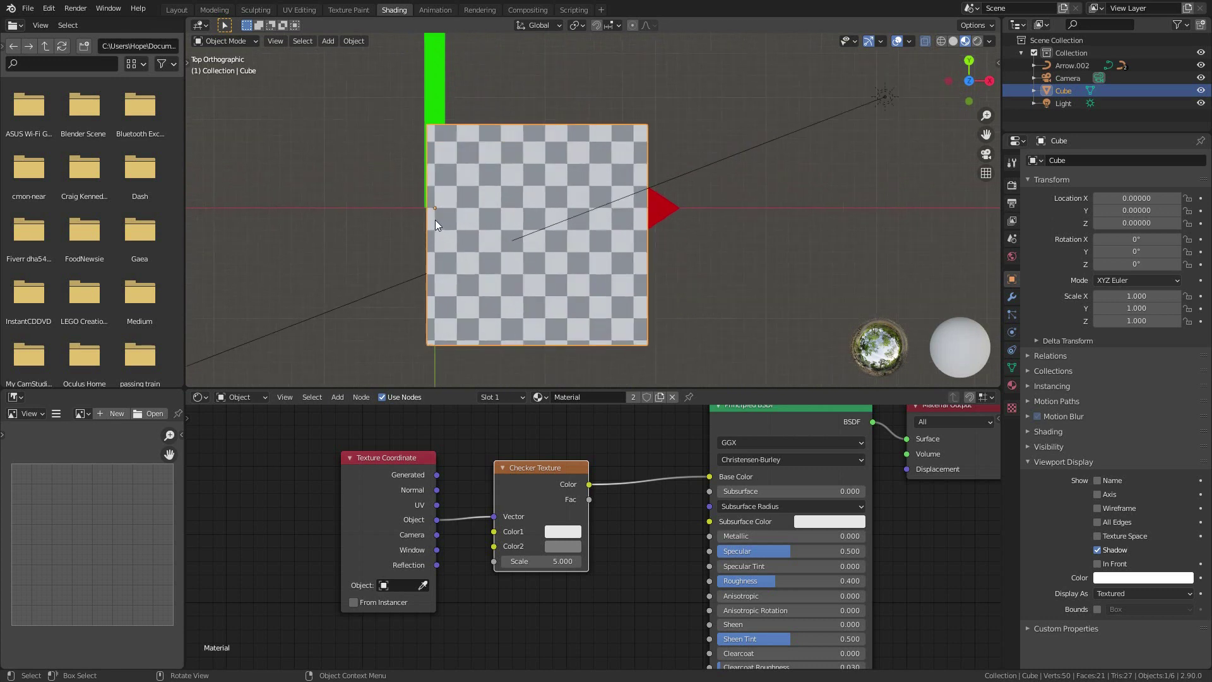
scroll(430, 190, "up", 3)
scroll(430, 189, "down", 8)
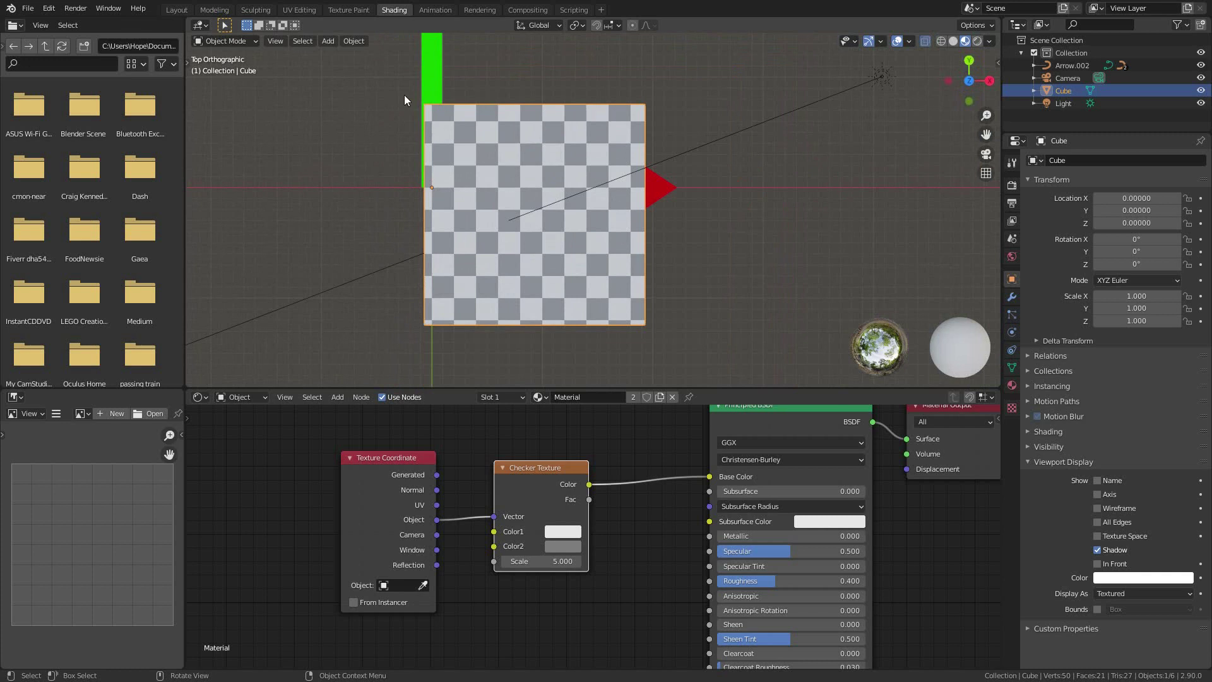
scroll(404, 99, "up", 6)
scroll(458, 141, "down", 6)
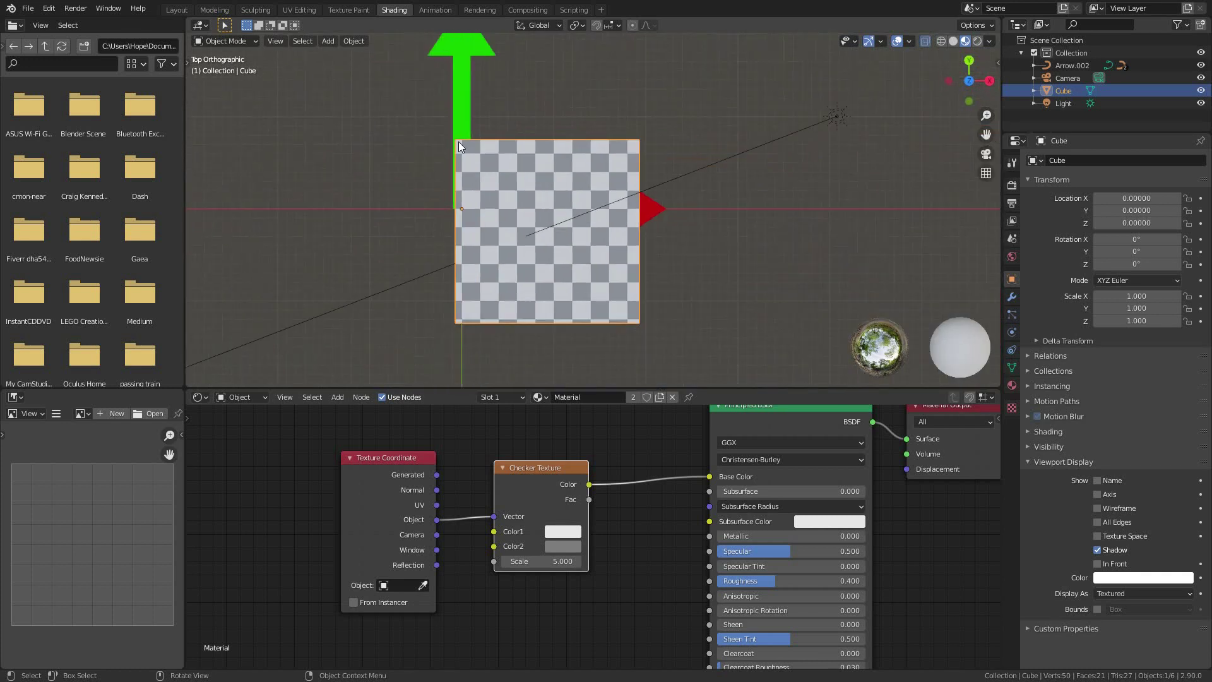
Replace the Object link with Generated coordinates on the Checker's Vector input.
left_click_drag(437, 475, 460, 478)
left_click_drag(490, 516, 499, 520)
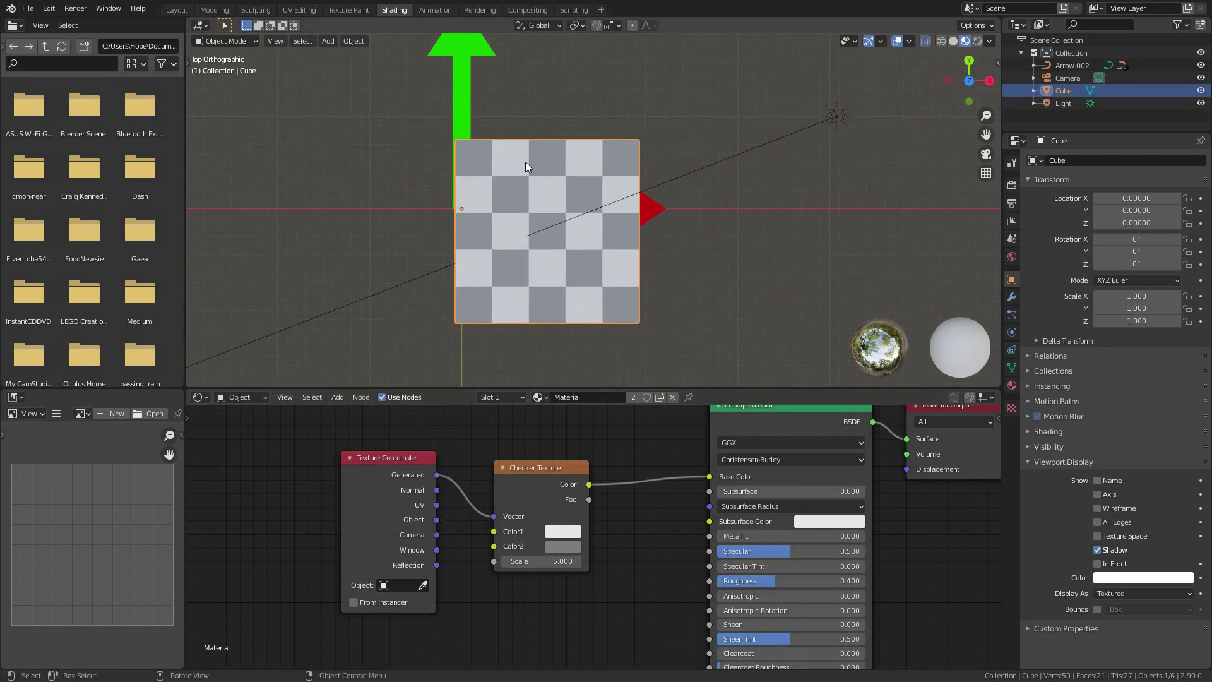
scroll(510, 139, "up", 8)
scroll(508, 146, "down", 1)
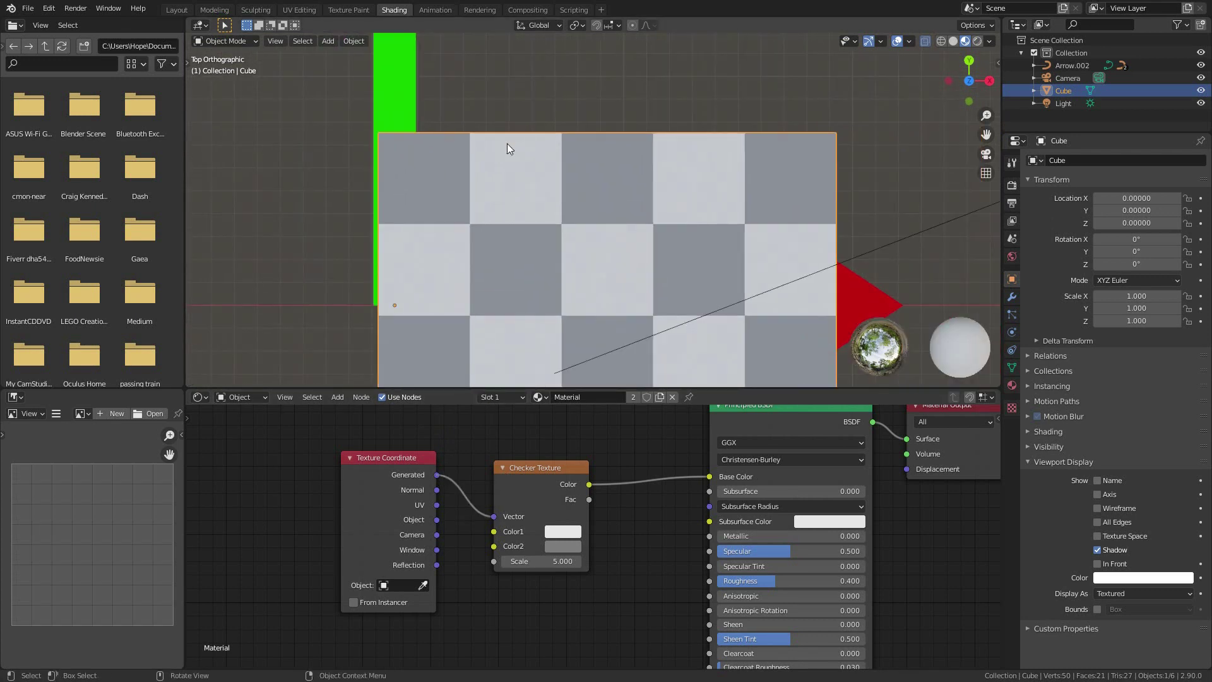
scroll(608, 139, "down", 4)
middle_click_drag(613, 208, 639, 115)
scroll(718, 116, "down", 5)
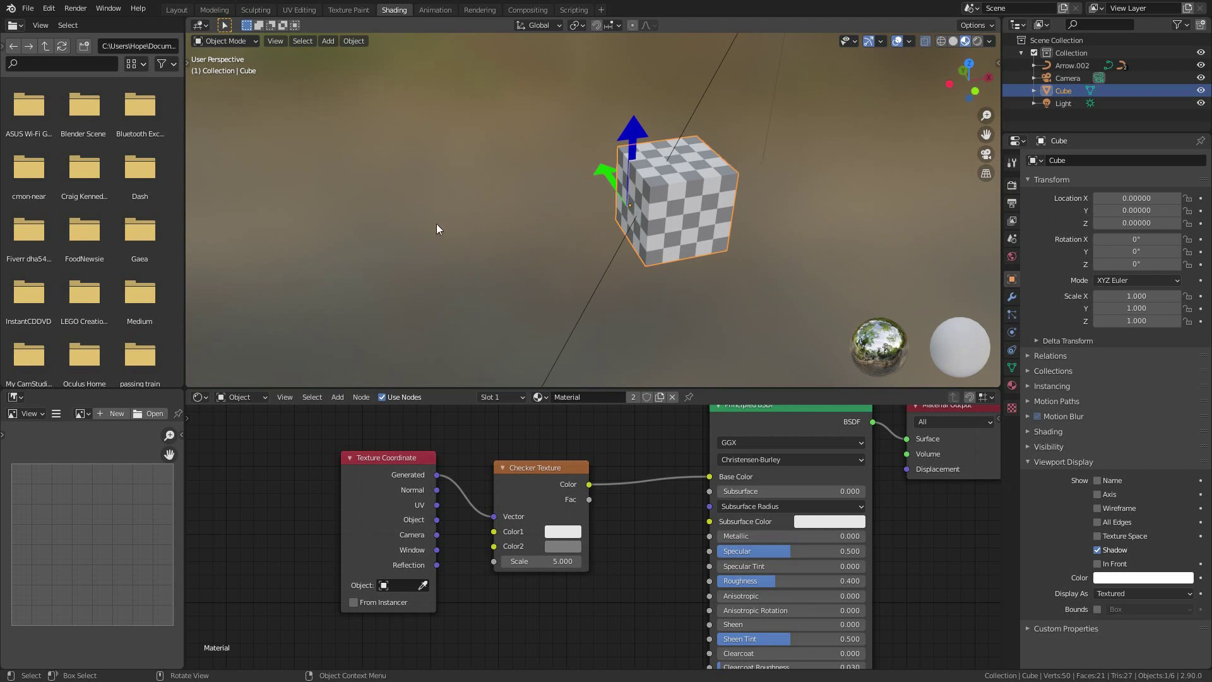
Centre the cube in top view with Rendered shading, cancelling a trial move.
middle_click_drag(820, 223, 767, 242)
scroll(805, 185, "up", 3)
key("KP_7")
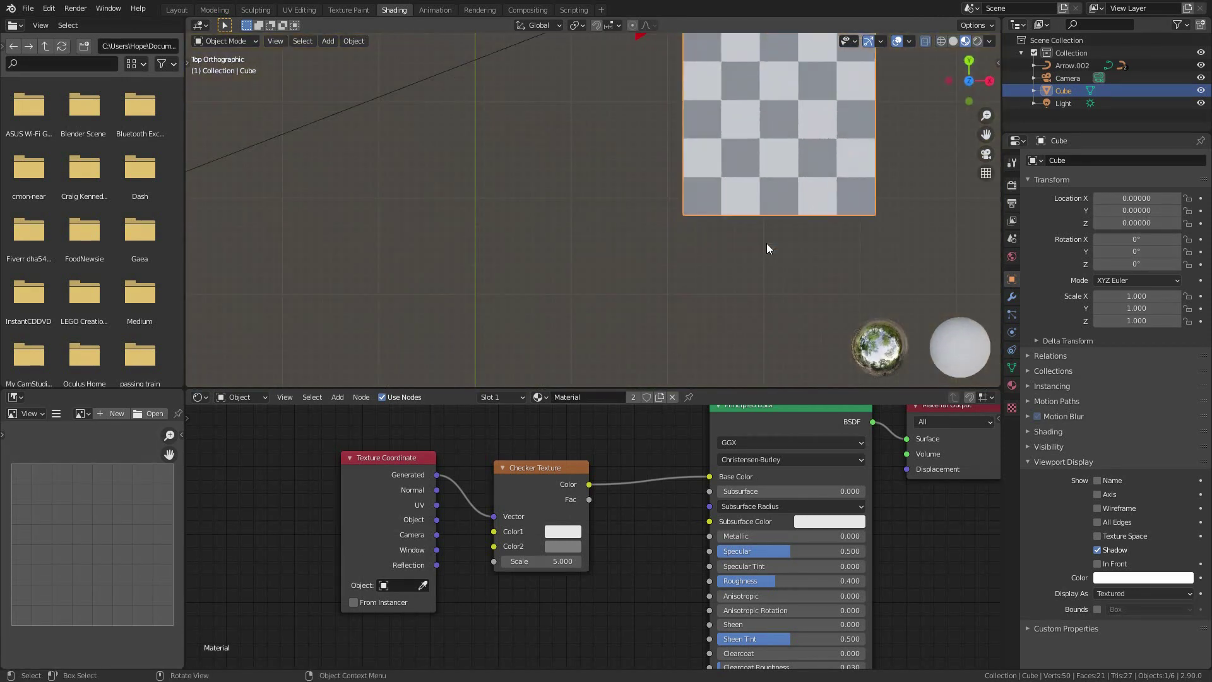
middle_click_drag(737, 129, 616, 245, "shift")
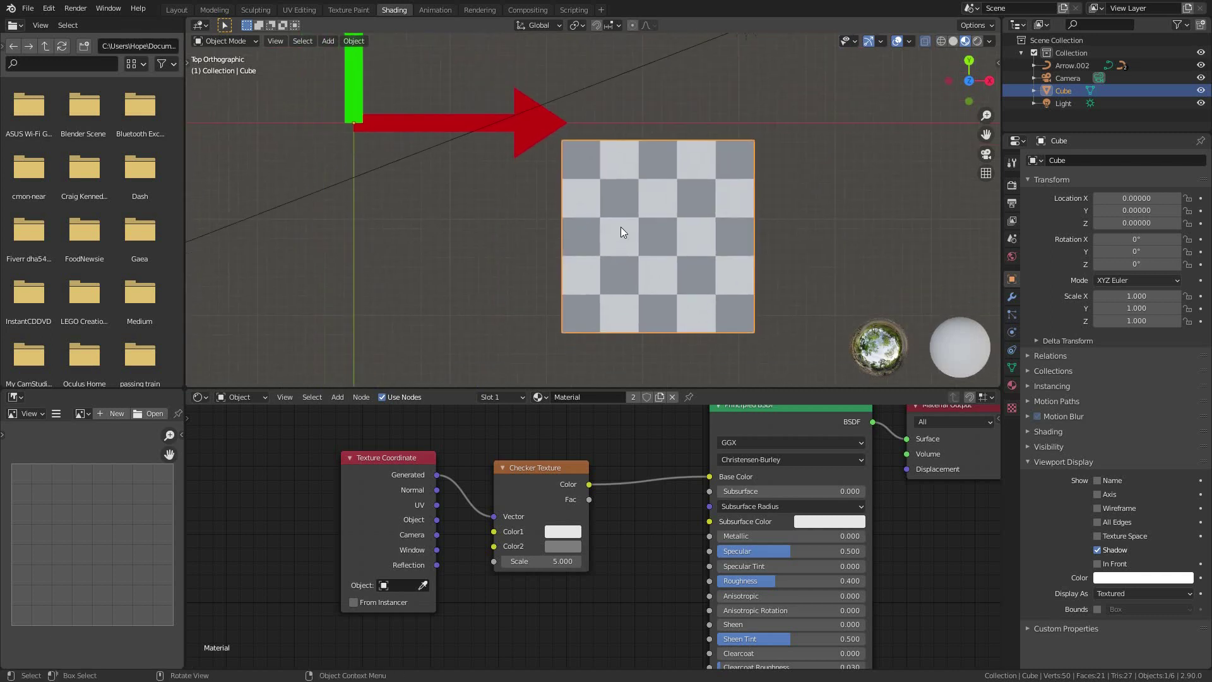
left_click(976, 41)
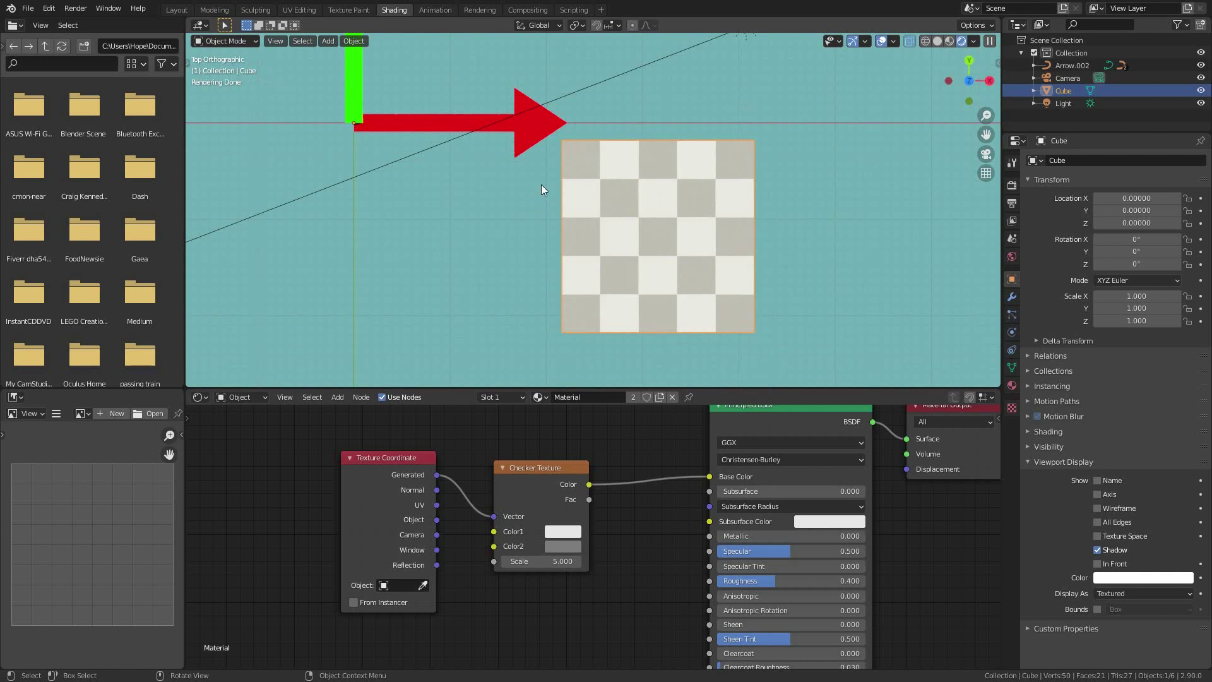
key("g")
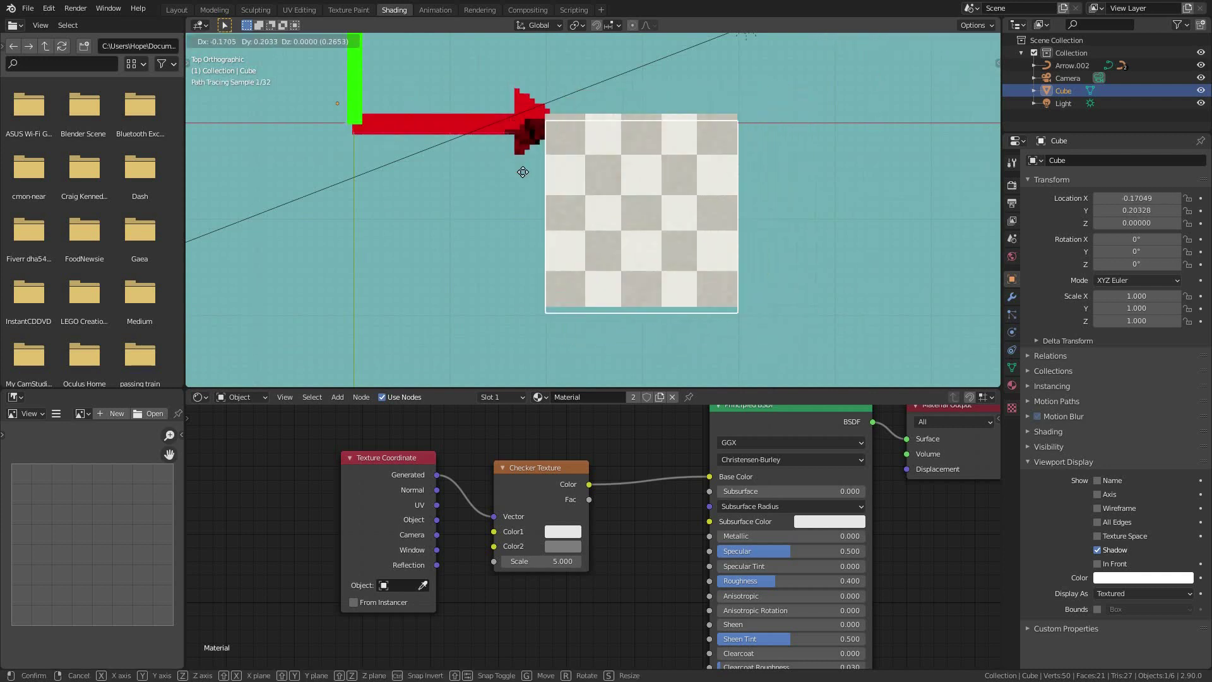
right_click(606, 156)
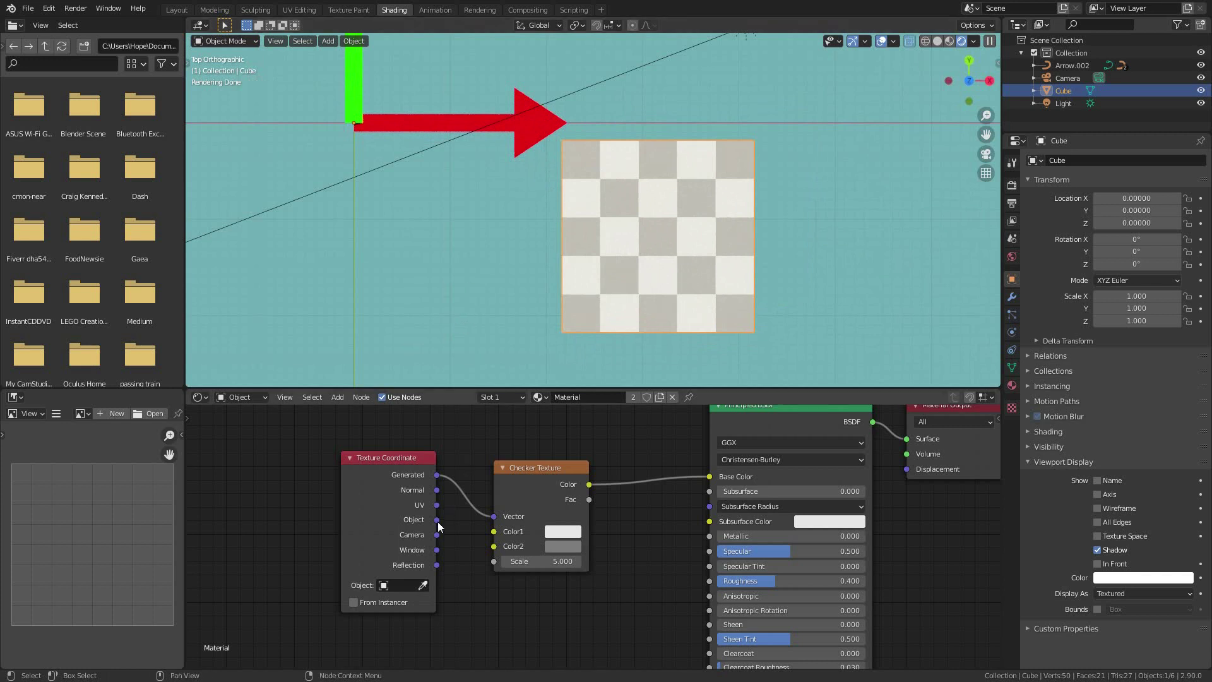
Connect Object coordinates to the Checker's Vector, open the N sidebar, keep Scale 5.
left_click_drag(439, 522, 491, 516)
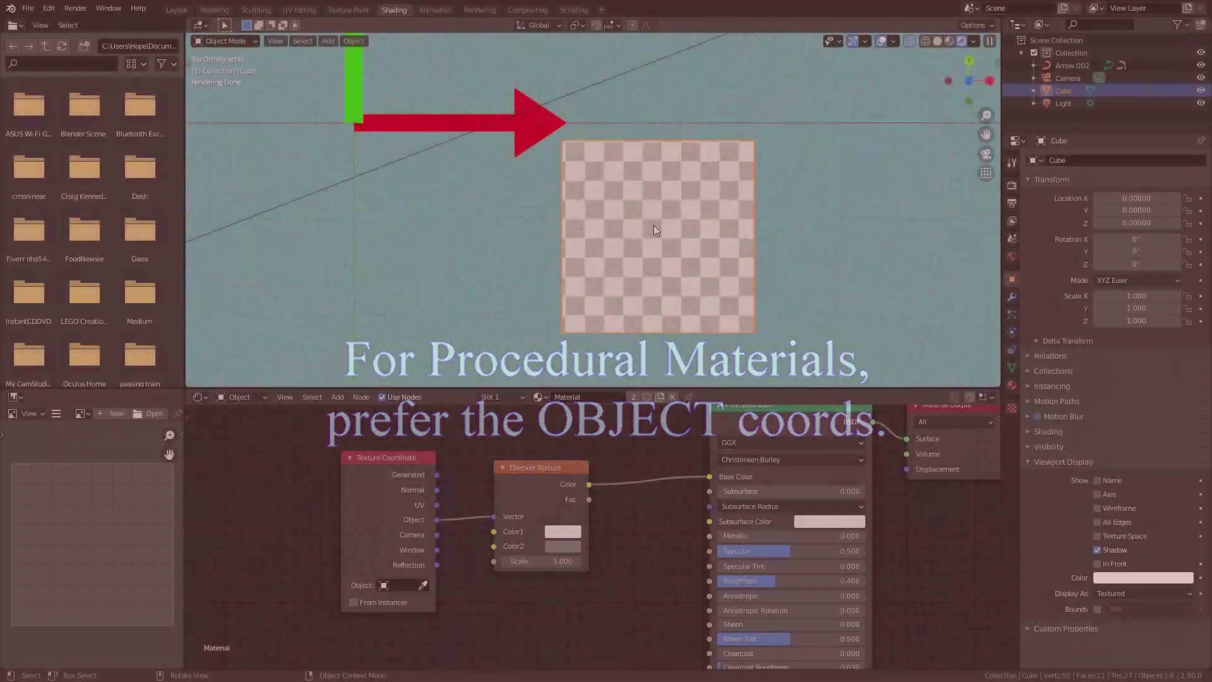
key("n")
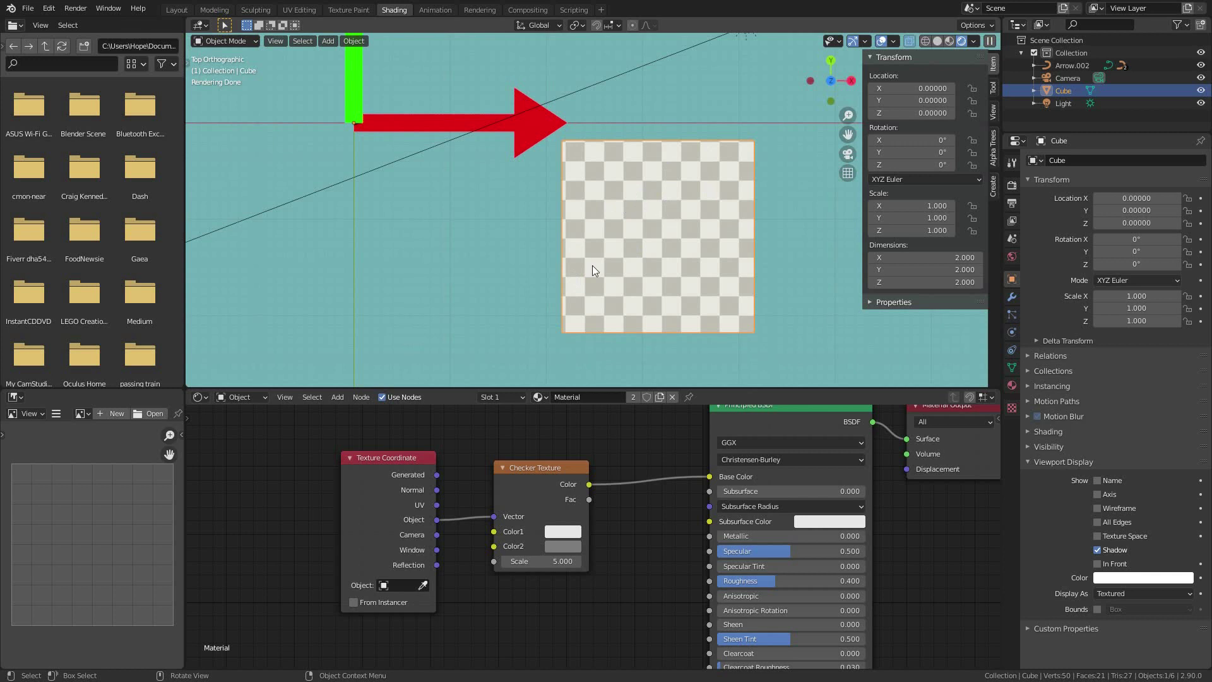
left_click(541, 560)
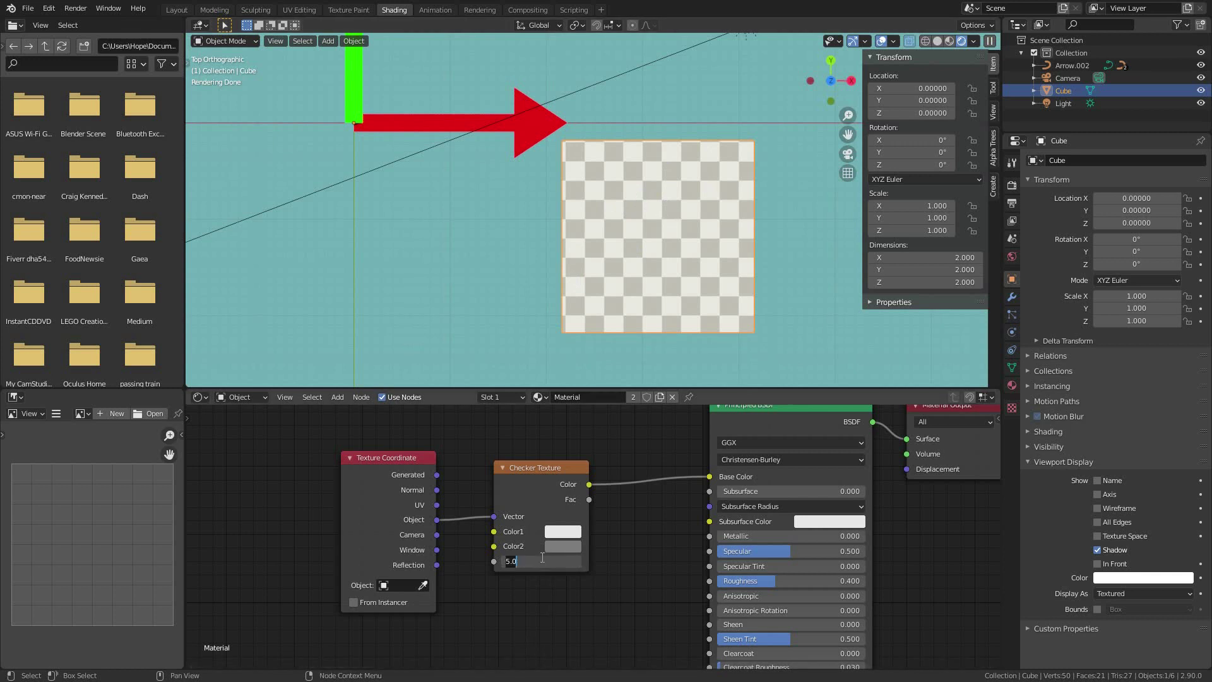
key("Return")
middle_click_drag(593, 271, 758, 189)
In Material Preview, set the cube's origin with Origin to Geometry.
left_click(949, 41)
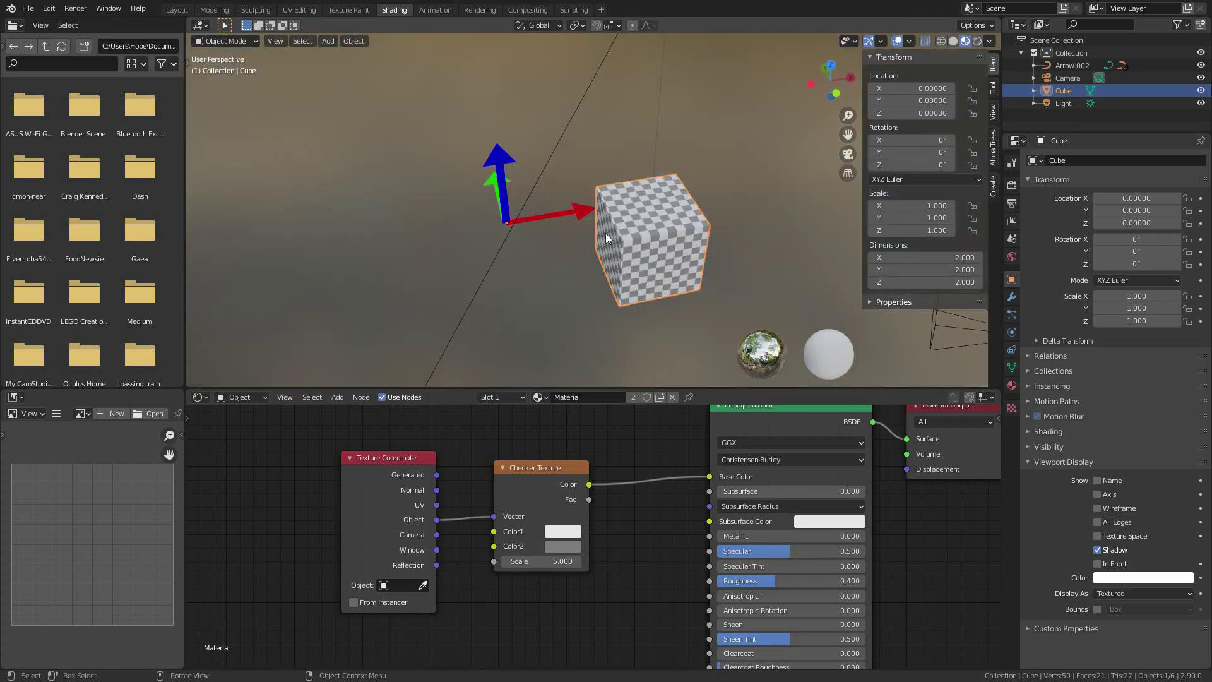
mouse_move(618, 240)
middle_mouse_down()
mouse_move(646, 191)
mouse_move(611, 226)
mouse_move(620, 237)
middle_mouse_up()
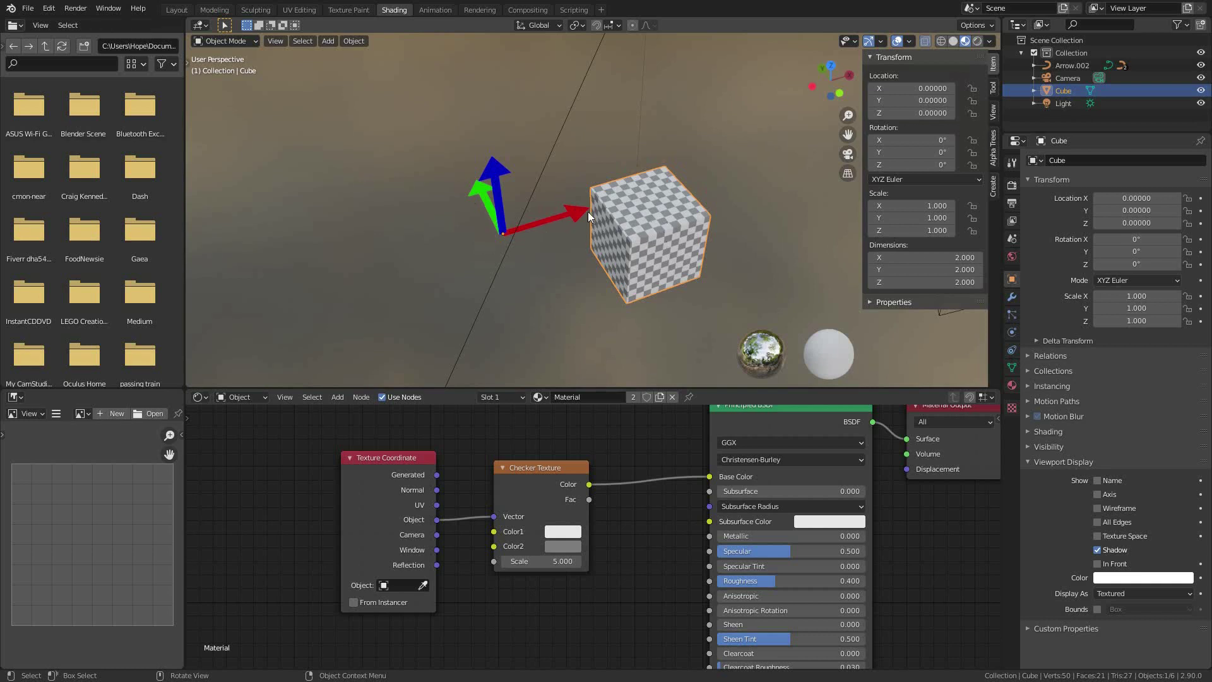
right_click(634, 202)
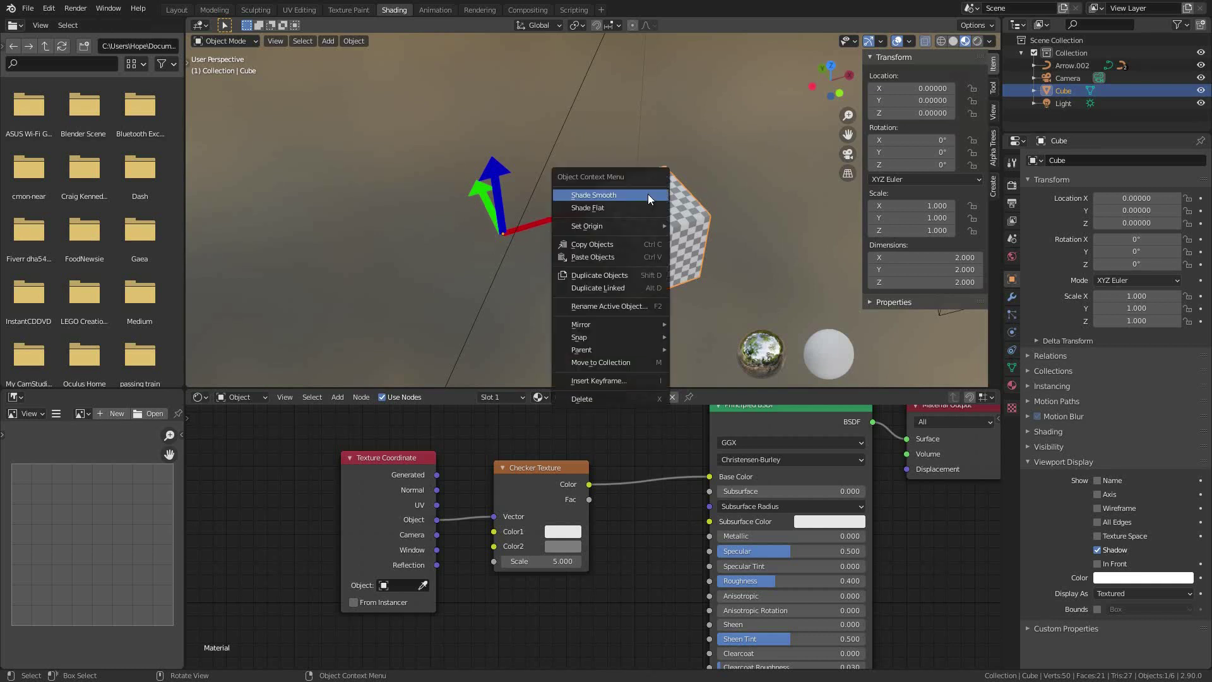
mouse_move(614, 225)
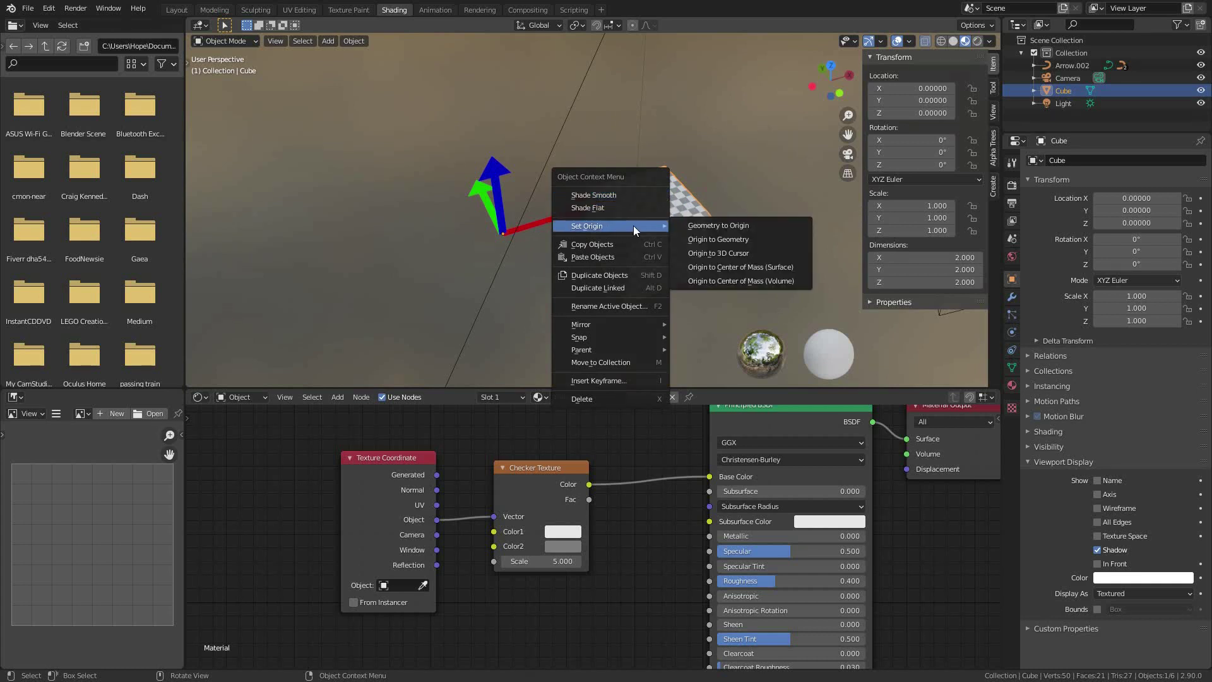
left_click(699, 239)
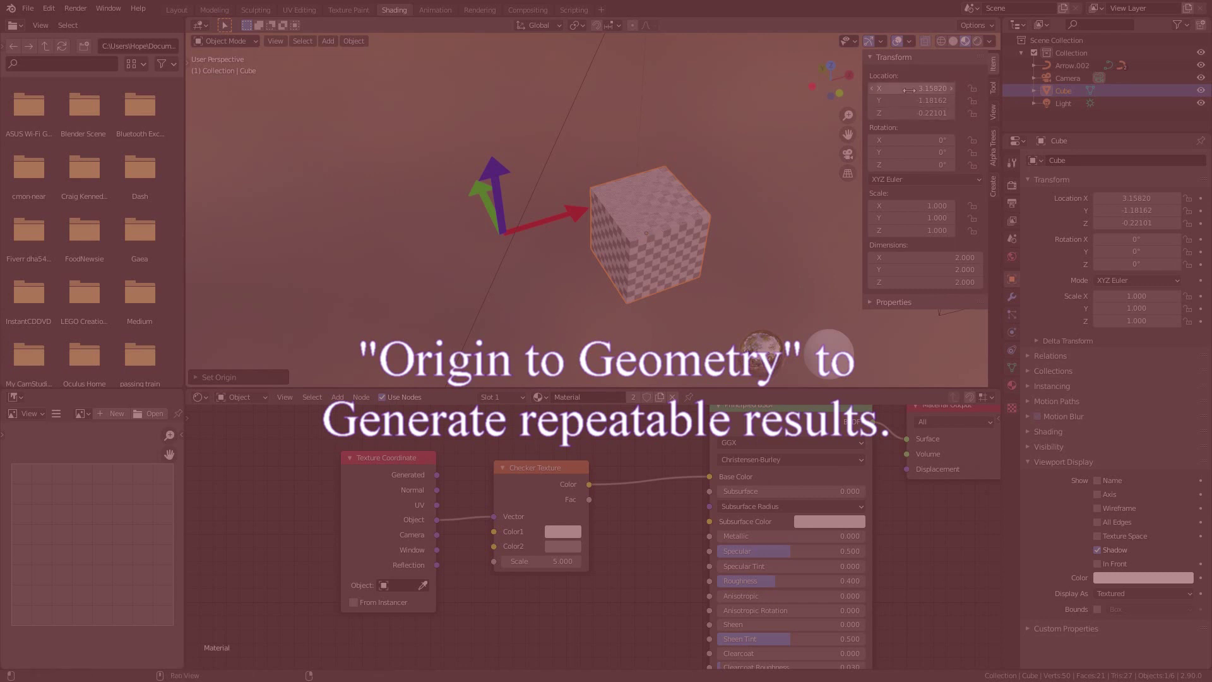
Set the cube's Location X, Y and Z to 0.
mouse_move(911, 89)
left_mouse_down()
mouse_move(911, 113)
mouse_move(910, 90)
left_mouse_up()
type("0")
key("Return")
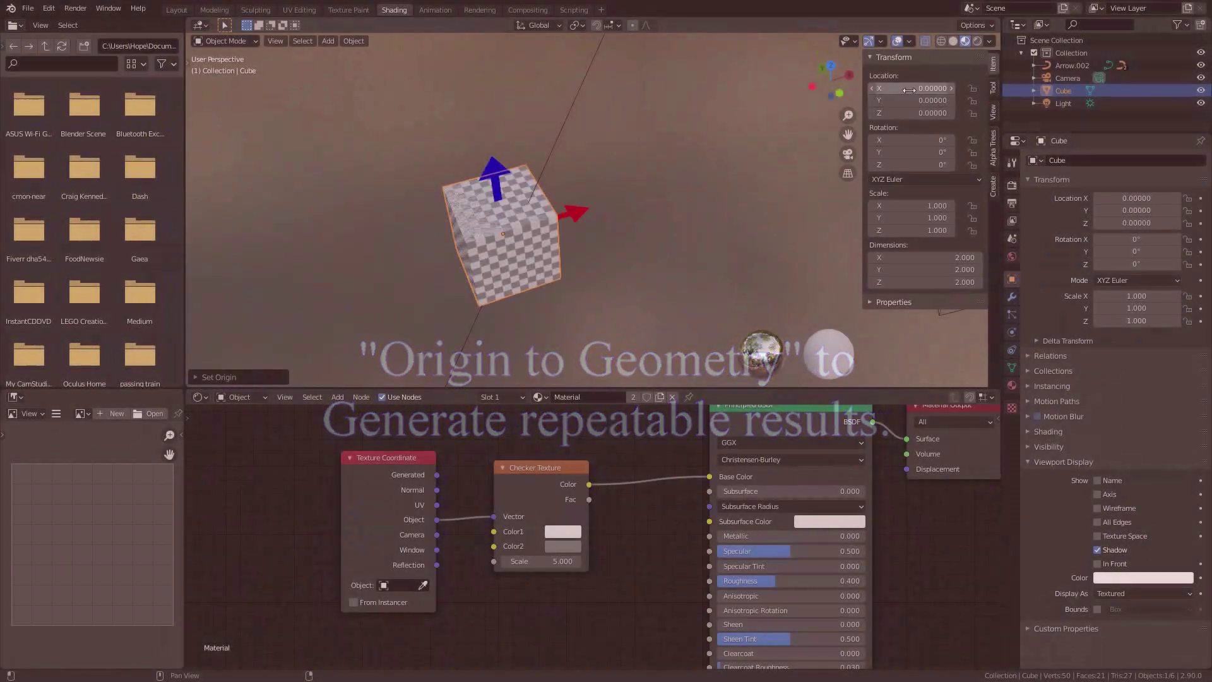
Disconnect the Object coordinates link from the Checker's Vector input.
middle_click_drag(639, 154, 496, 251)
scroll(510, 210, "up", 4)
mouse_move(509, 192)
middle_mouse_down()
mouse_move(515, 226)
mouse_move(486, 148)
mouse_move(517, 142)
mouse_move(447, 140)
mouse_move(456, 158)
mouse_move(532, 133)
mouse_move(537, 221)
mouse_move(562, 237)
mouse_move(513, 202)
middle_mouse_up()
scroll(536, 221, "down", 3)
scroll(516, 196, "up", 4)
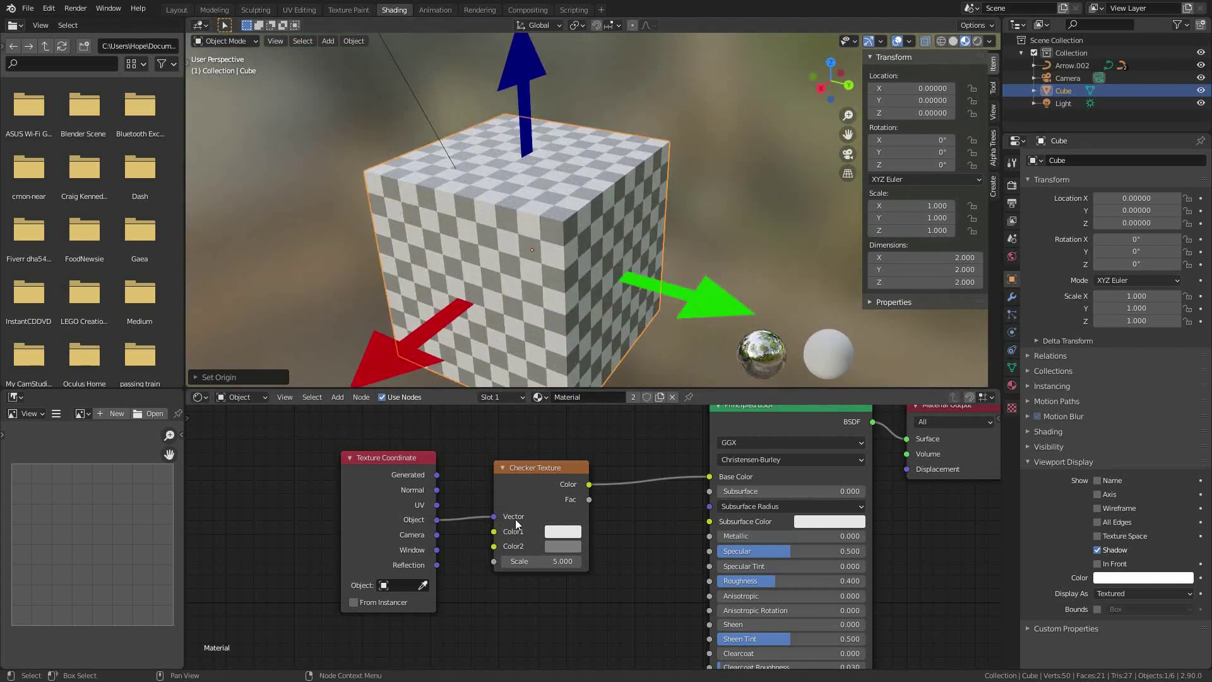
mouse_move(494, 516)
left_mouse_down()
mouse_move(465, 515)
mouse_move(485, 510)
left_mouse_up()
scroll(643, 245, "down", 3)
middle_click_drag(571, 260, 635, 264)
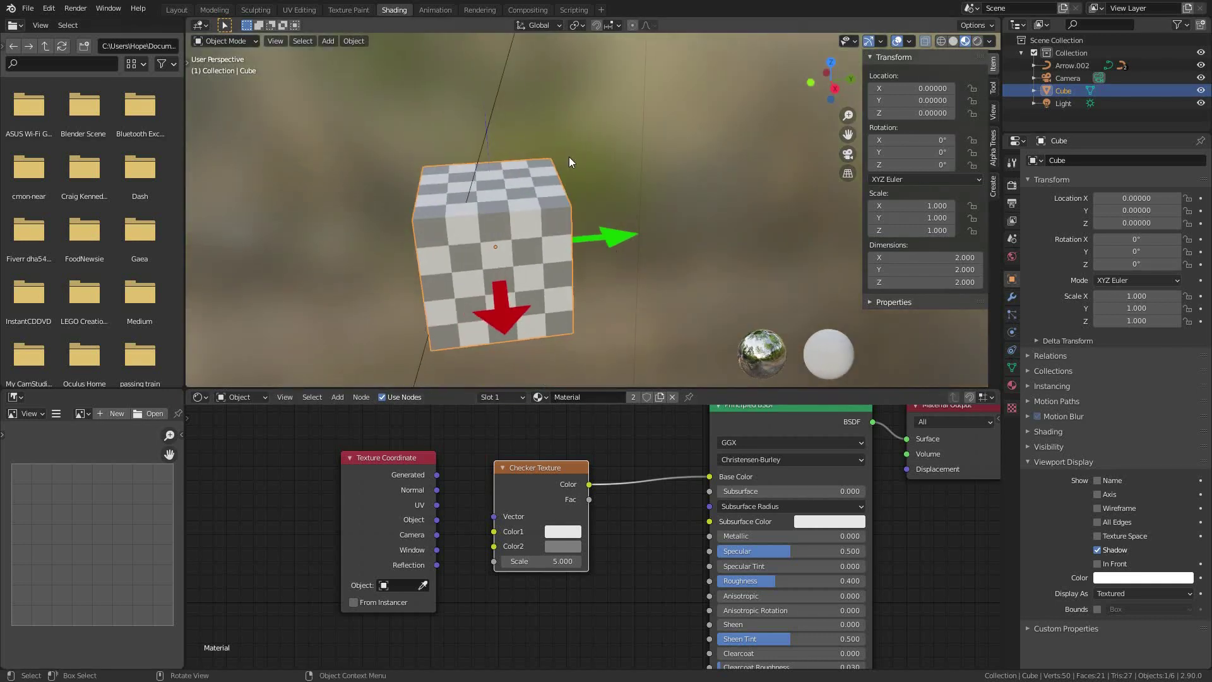
Select Arrow.002 and set its Location Z to -1.
left_click(482, 116)
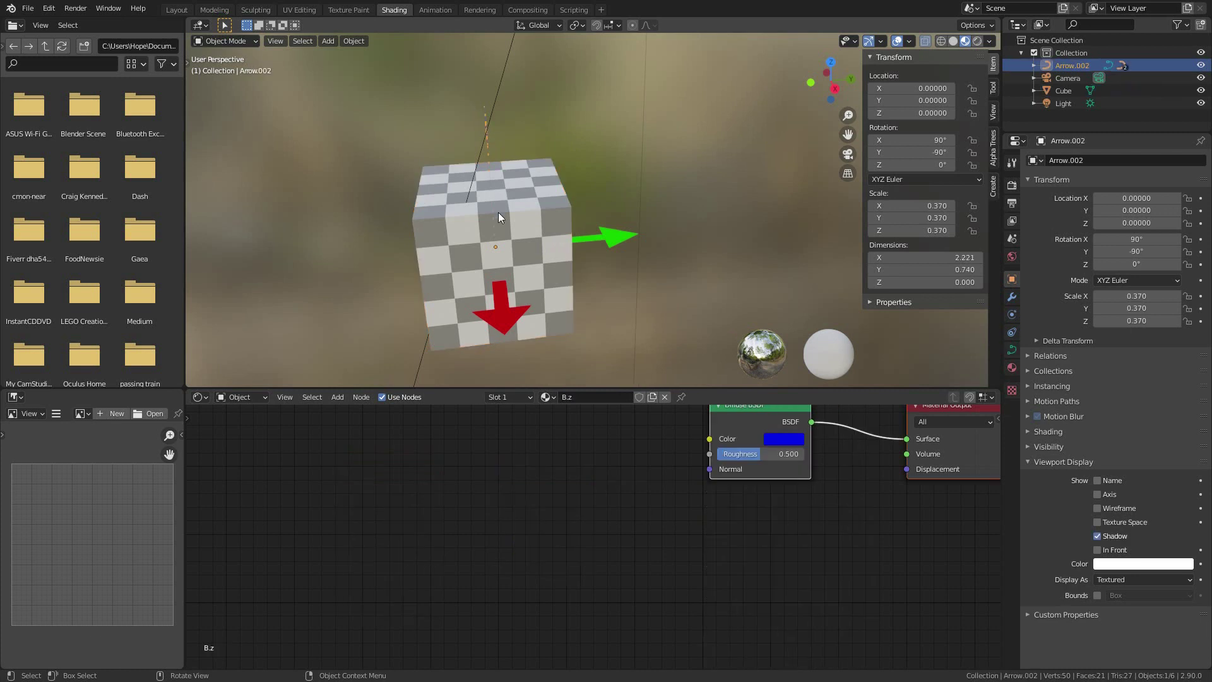
middle_click_drag(498, 212, 663, 215)
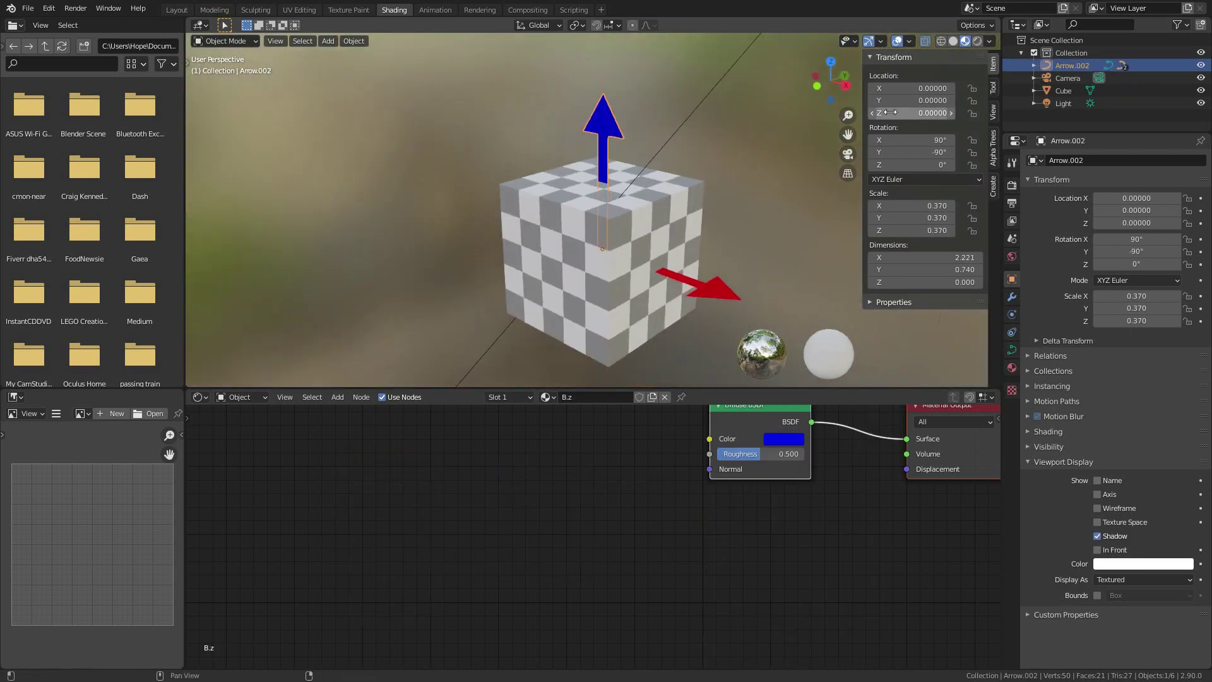
double_click(913, 114)
type("-1")
key("Return")
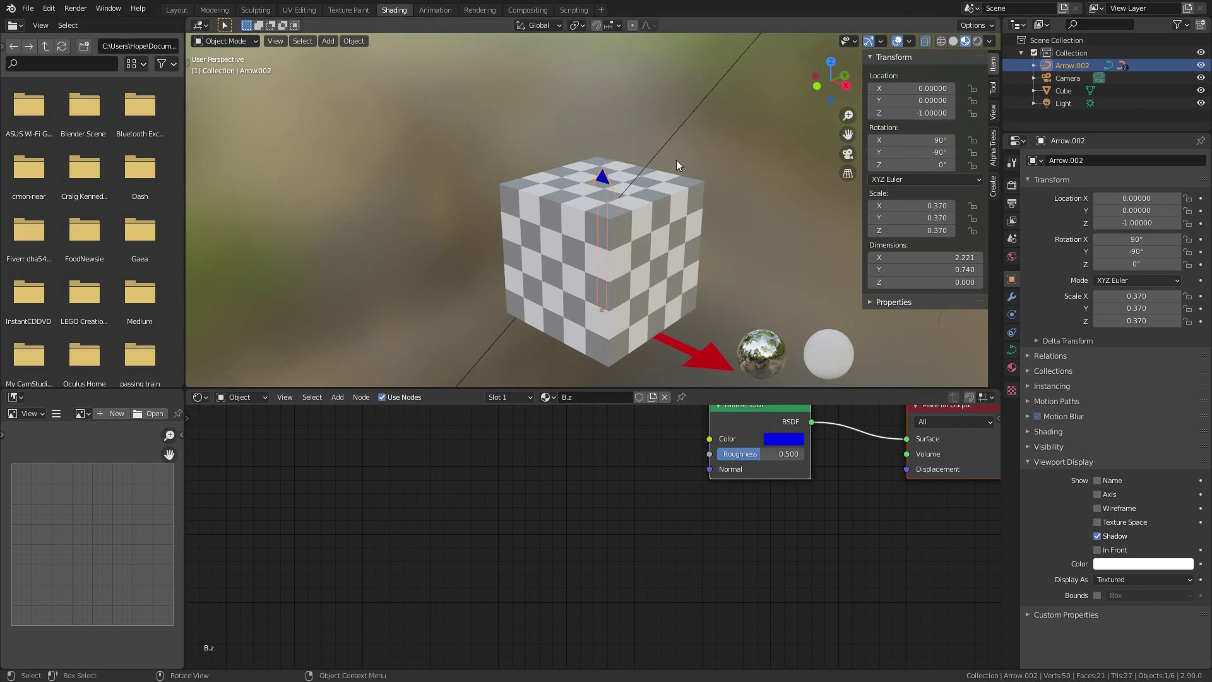
Drag Arrow.002's Location X and Y to -1, seating it on the cube's corner.
key("KP_7")
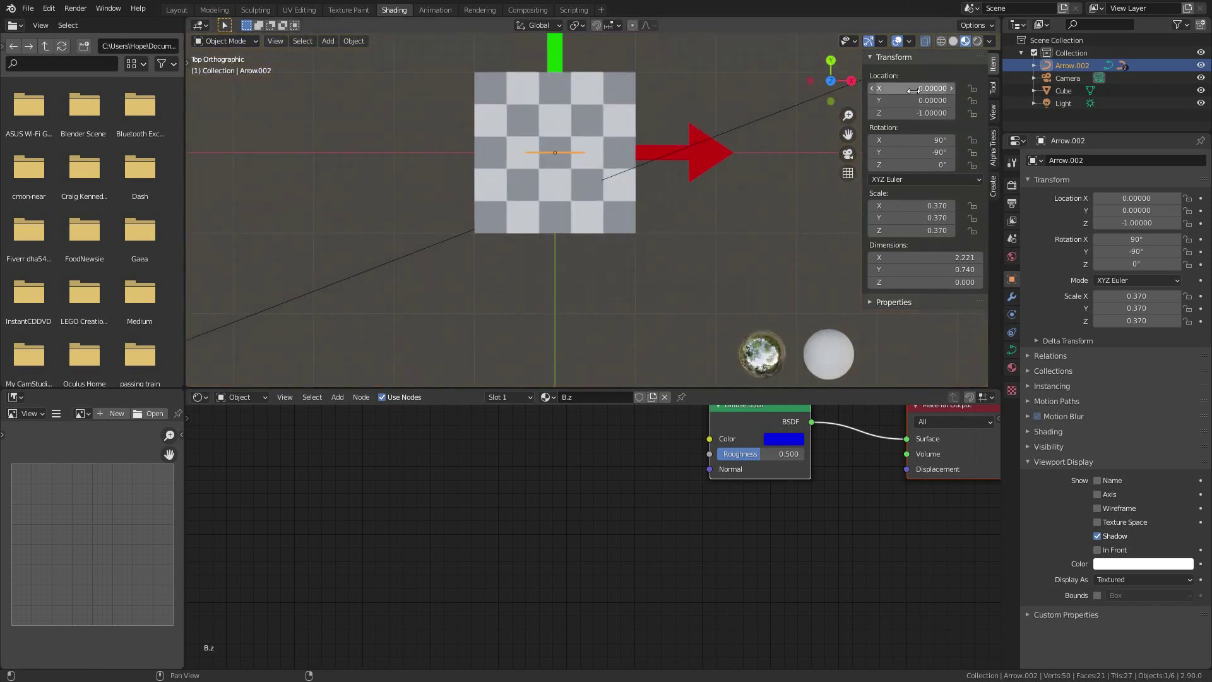
mouse_move(912, 88)
left_mouse_down()
mouse_move(912, 100)
mouse_move(859, 100)
mouse_move(909, 100)
mouse_move(859, 100)
mouse_move(909, 100)
mouse_move(858, 101)
mouse_move(907, 86)
left_mouse_up()
middle_click_drag(548, 189, 612, 106)
scroll(620, 224, "up", 5)
mouse_move(450, 201)
middle_mouse_down()
mouse_move(590, 214)
mouse_move(442, 218)
middle_mouse_up()
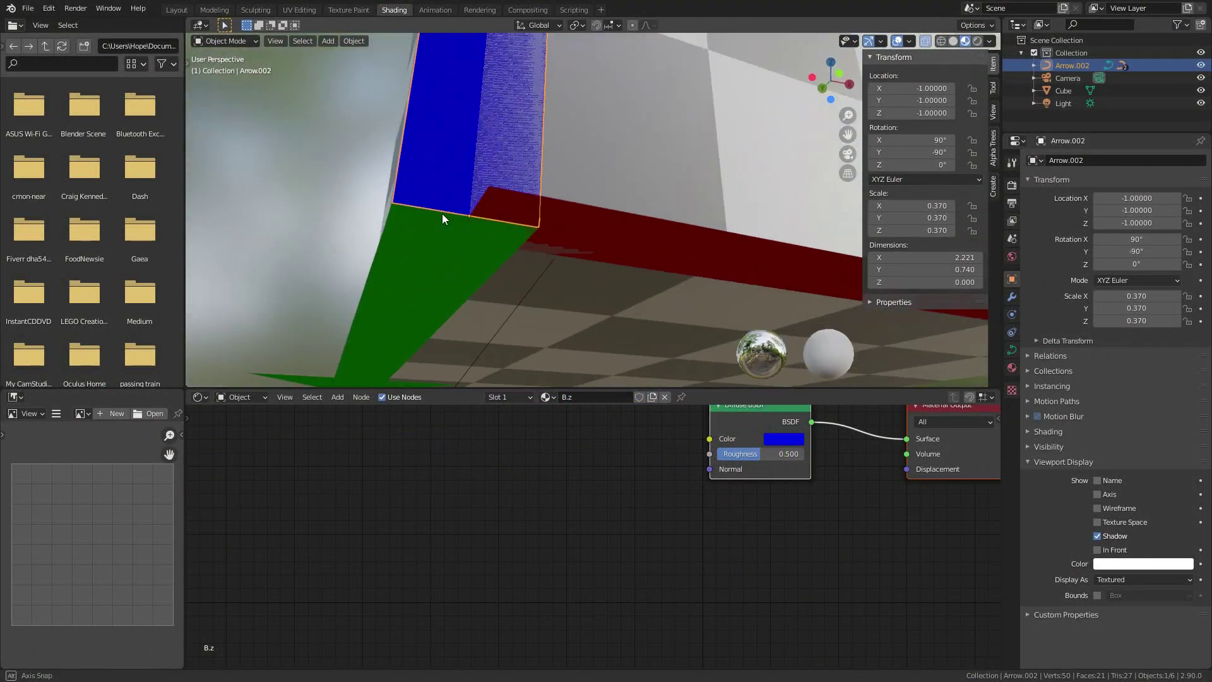
Select the cube and reconnect texture coordinates to the Checker's Vector input.
left_click(642, 144)
scroll(373, 592, "down", 3)
scroll(385, 589, "up", 3)
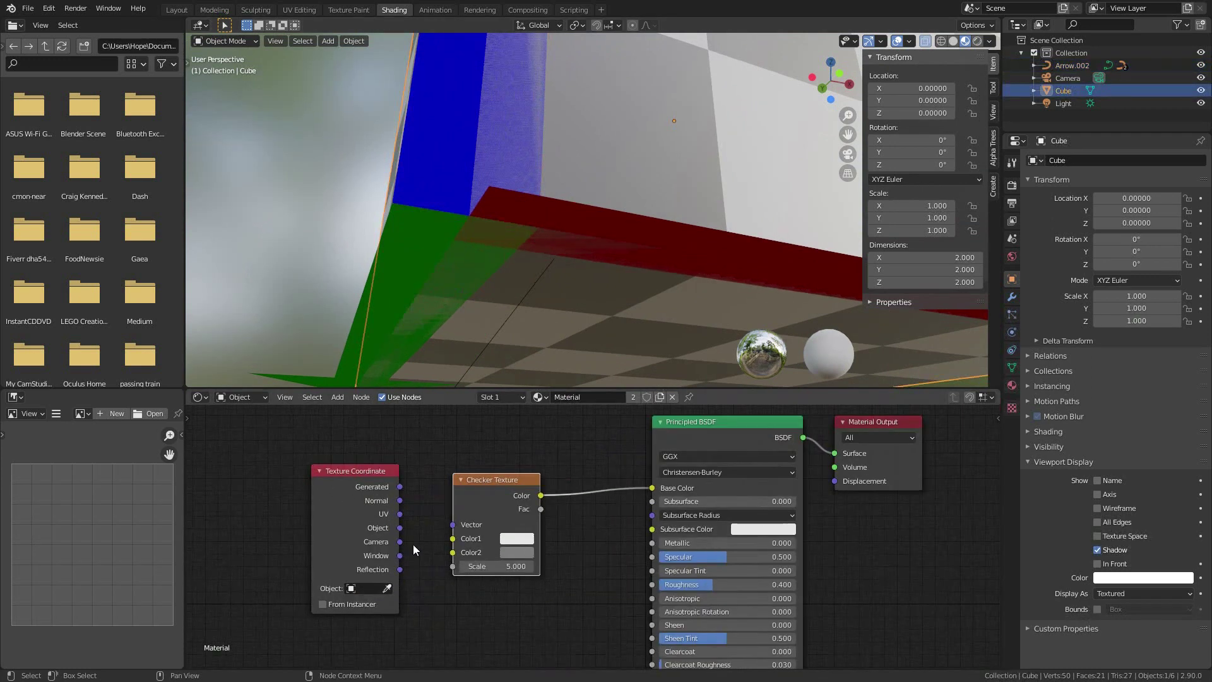
left_click_drag(400, 486, 452, 525)
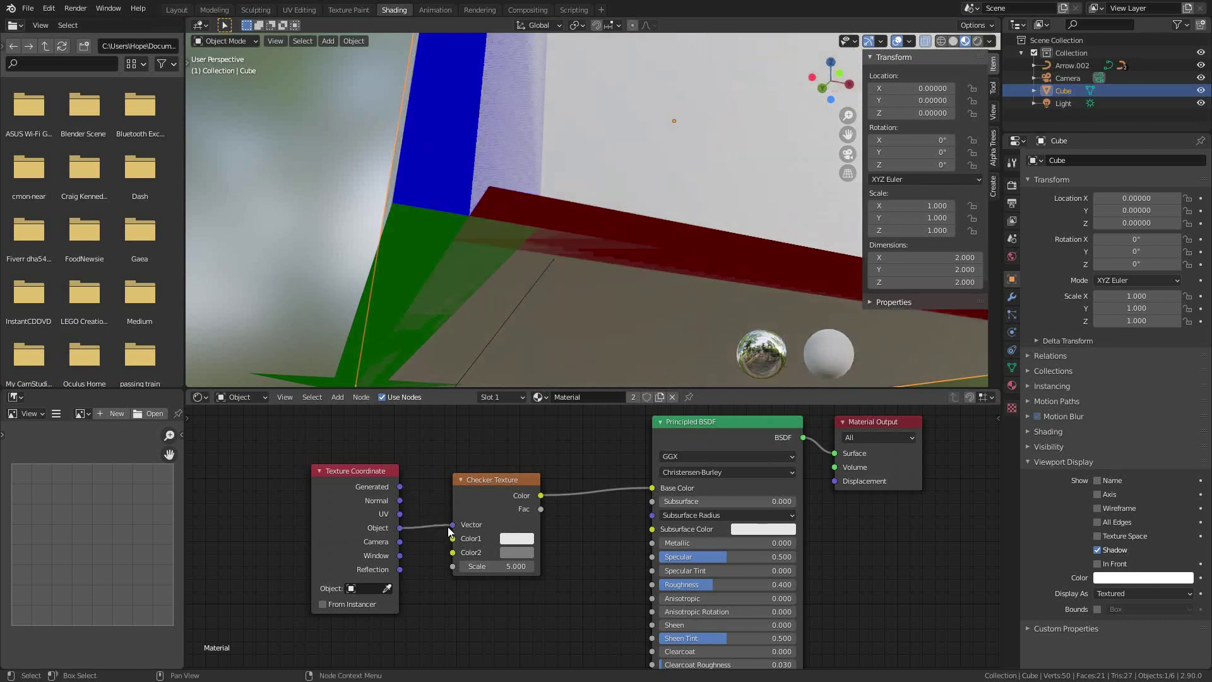
scroll(573, 202, "down", 4)
middle_click_drag(573, 204, 547, 263)
scroll(547, 263, "down", 2)
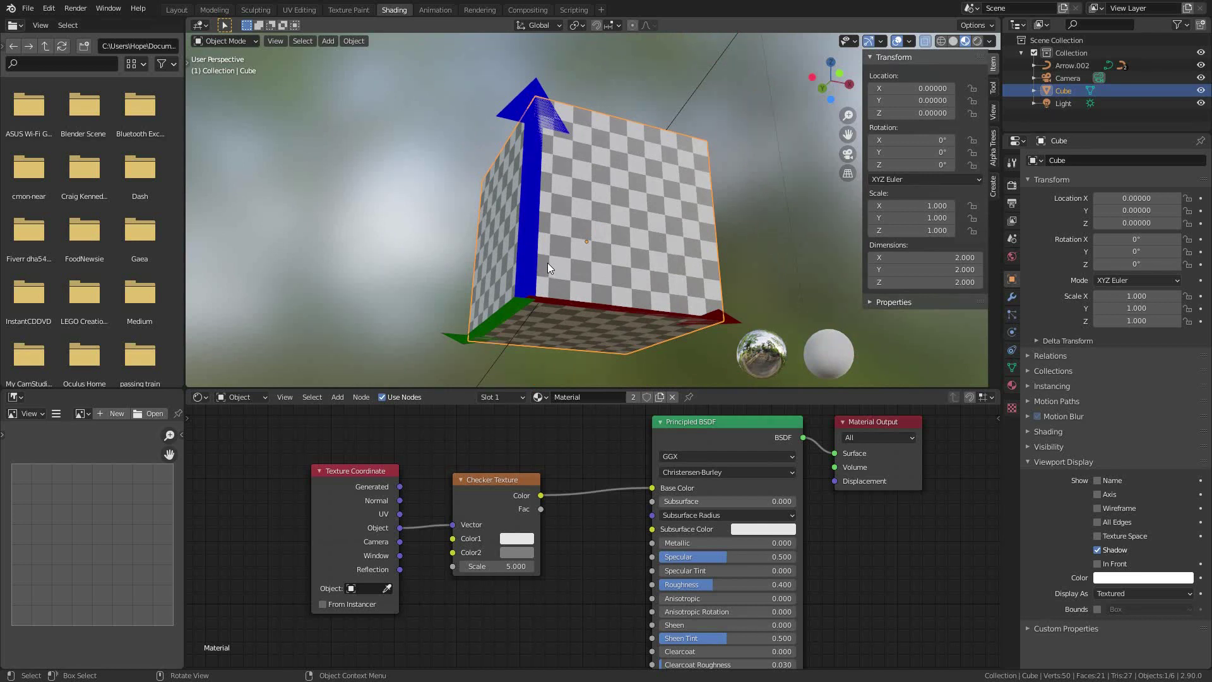
Shrink the cube to about 0.193 scale, then reset Scale X, Y, Z to 1.
key("s")
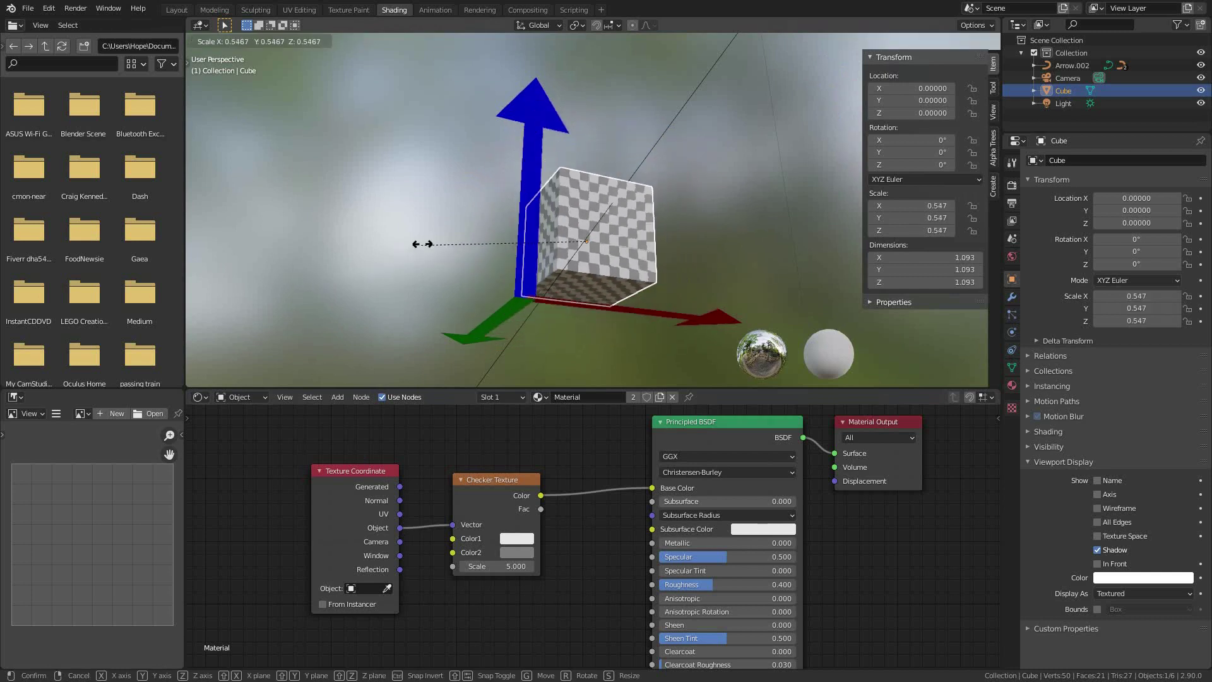
left_click(530, 233)
key("KP_Decimal")
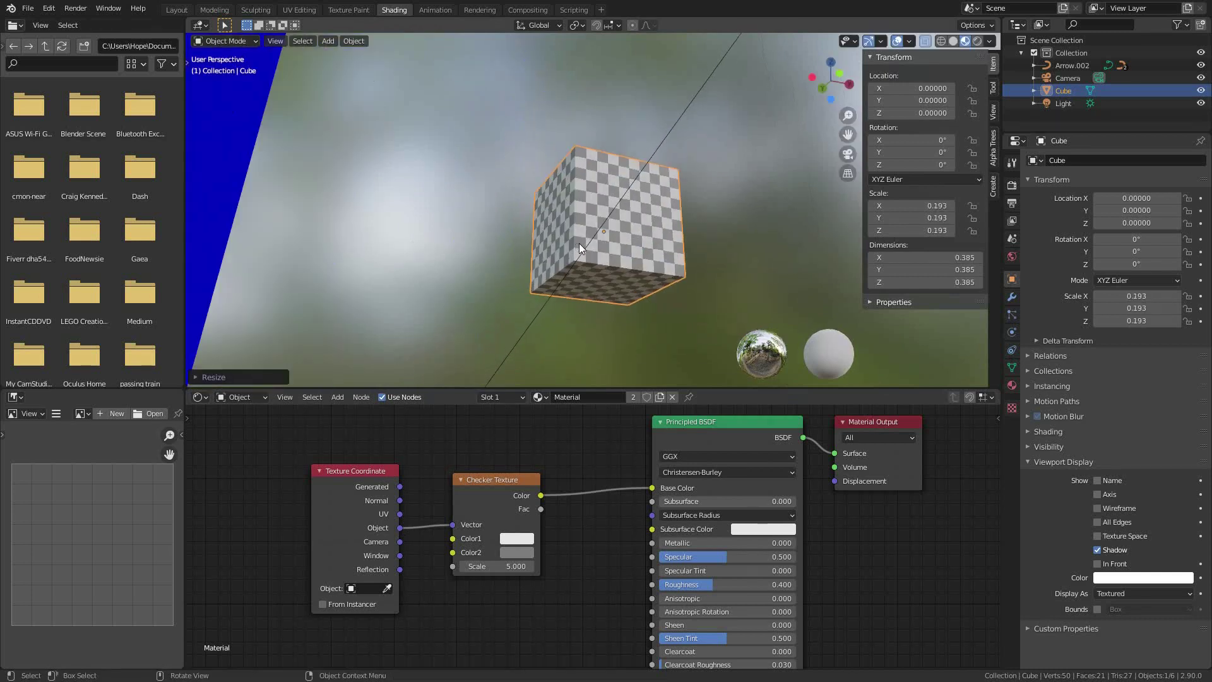
left_click_drag(909, 230, 909, 206)
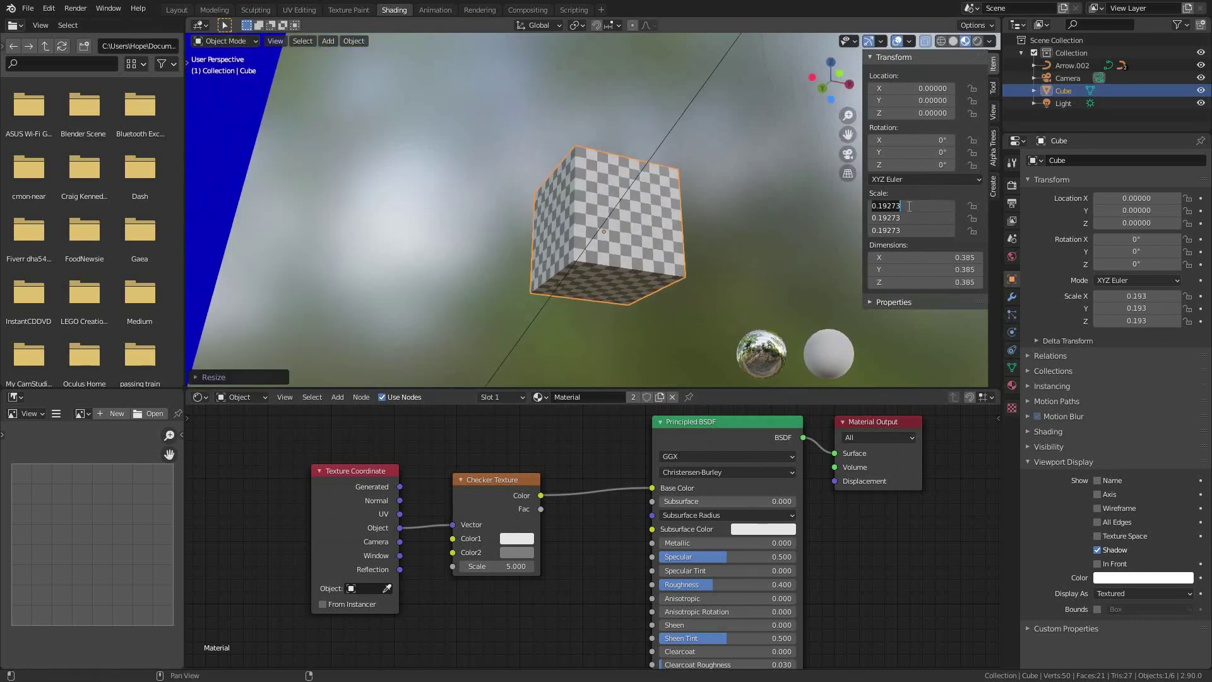
type("1")
key("Return")
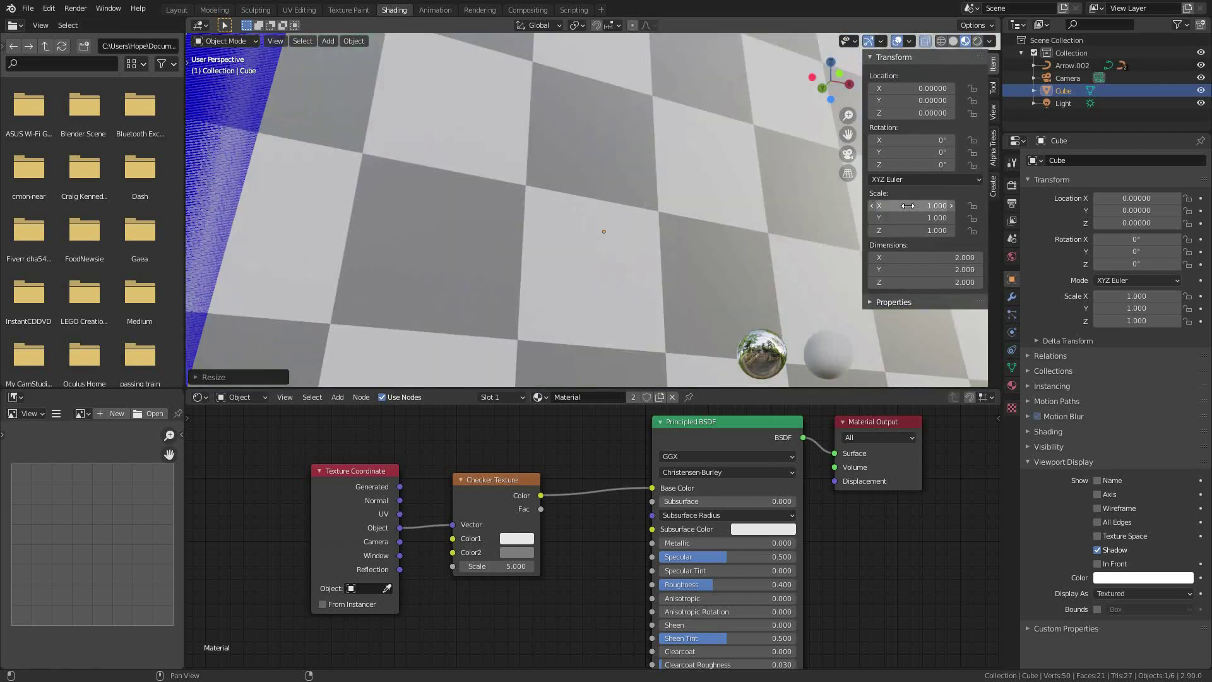
scroll(602, 211, "down", 2)
scroll(602, 211, "down", 2)
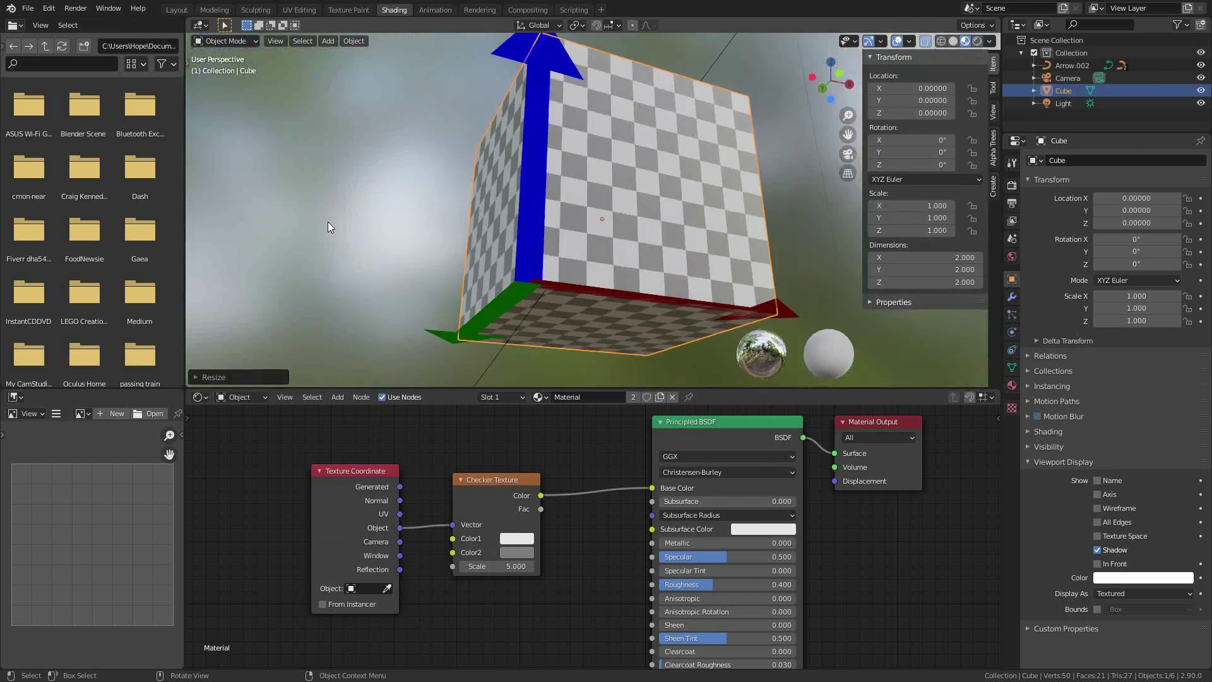
key("Tab")
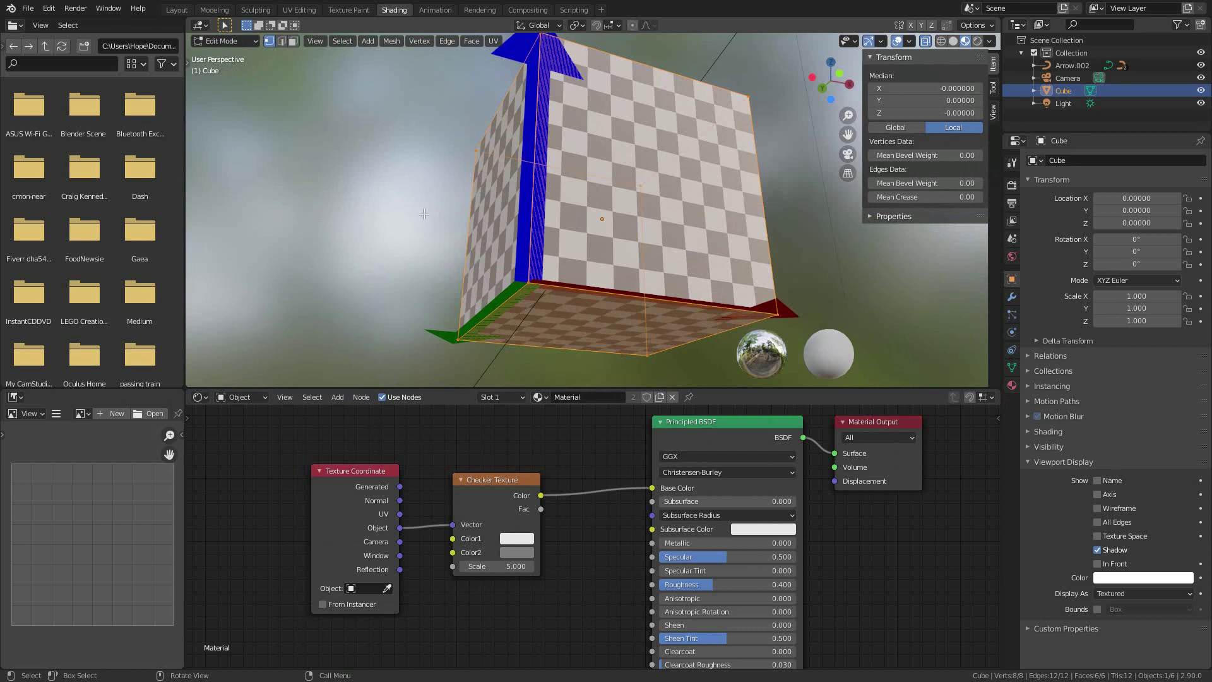
key("s")
key("Escape")
key("s")
left_click(510, 206)
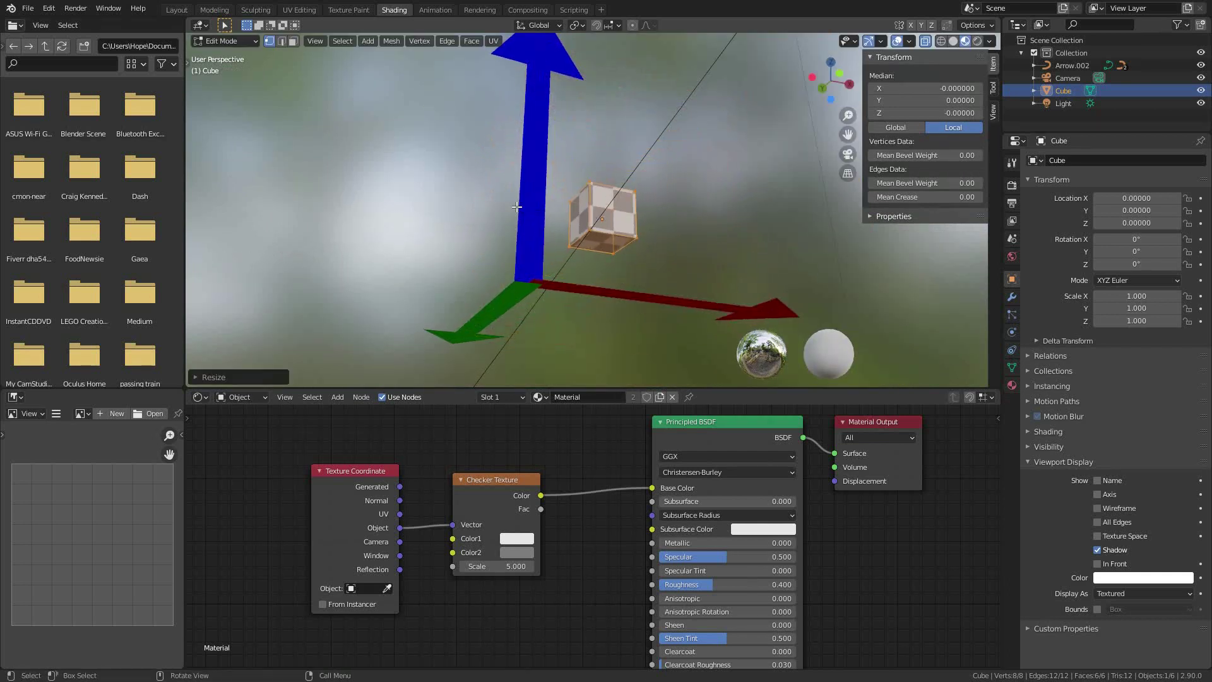
key("Tab")
middle_click_drag(608, 234, 560, 286)
scroll(606, 230, "up", 6)
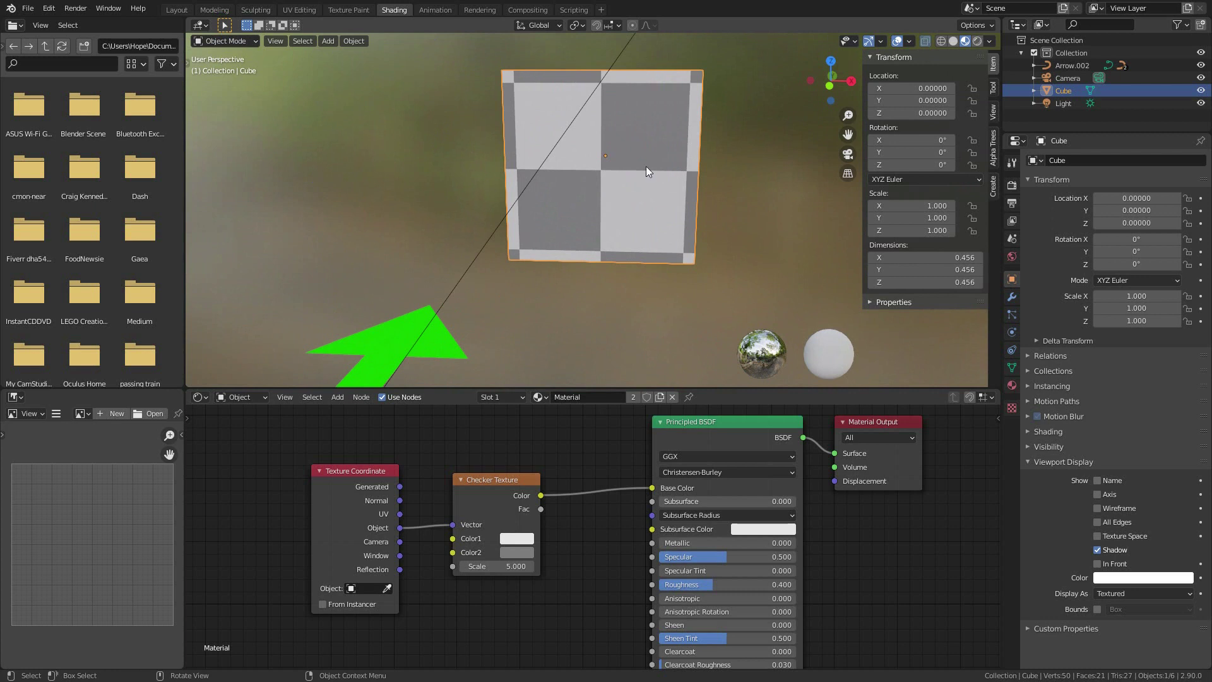
scroll(622, 250, "down", 5)
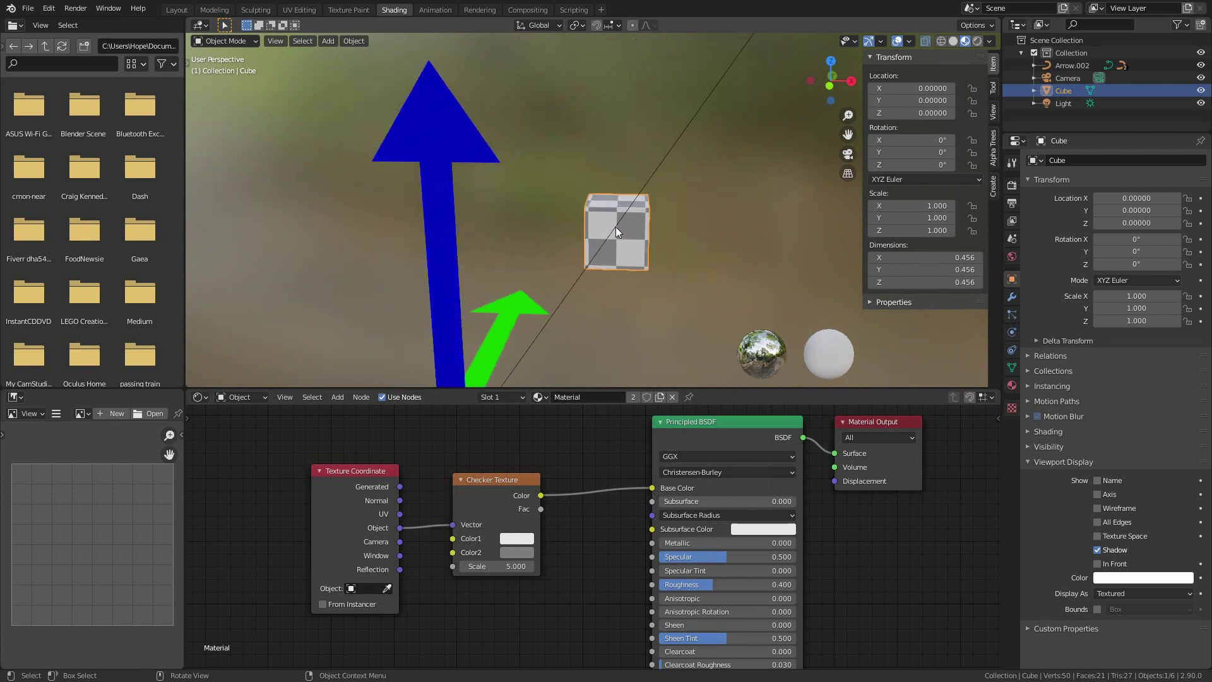
scroll(594, 219, "up", 4)
middle_click_drag(569, 219, 591, 196)
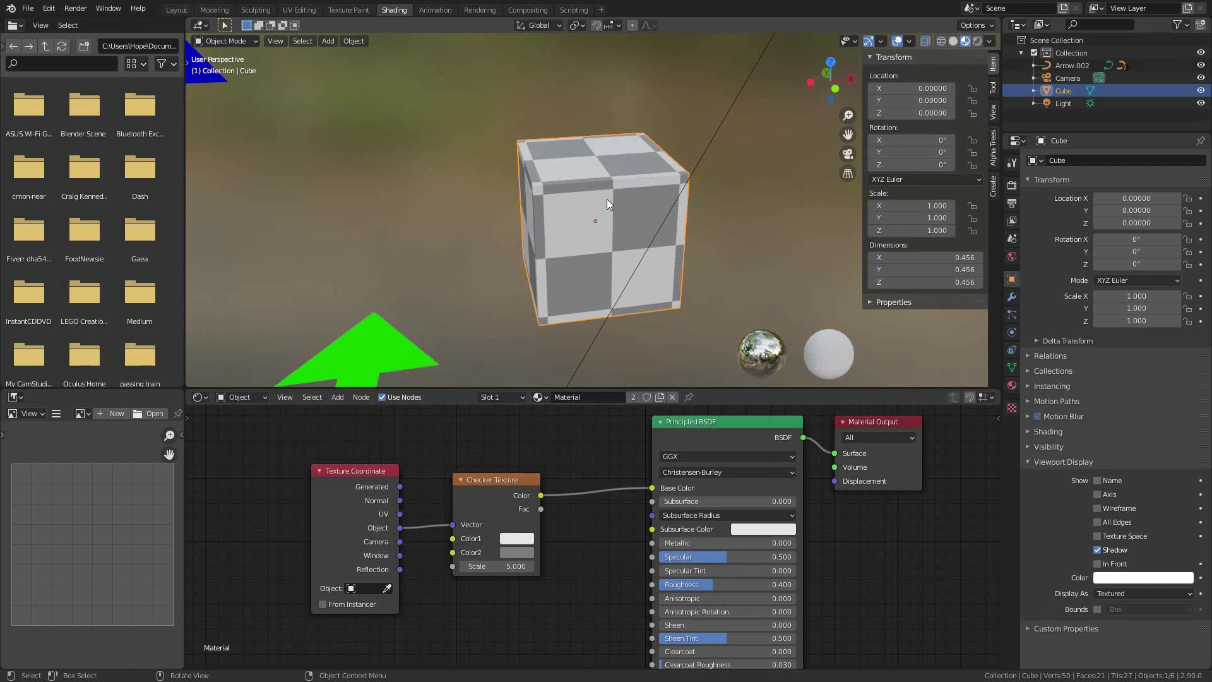
middle_click_drag(599, 210, 551, 217)
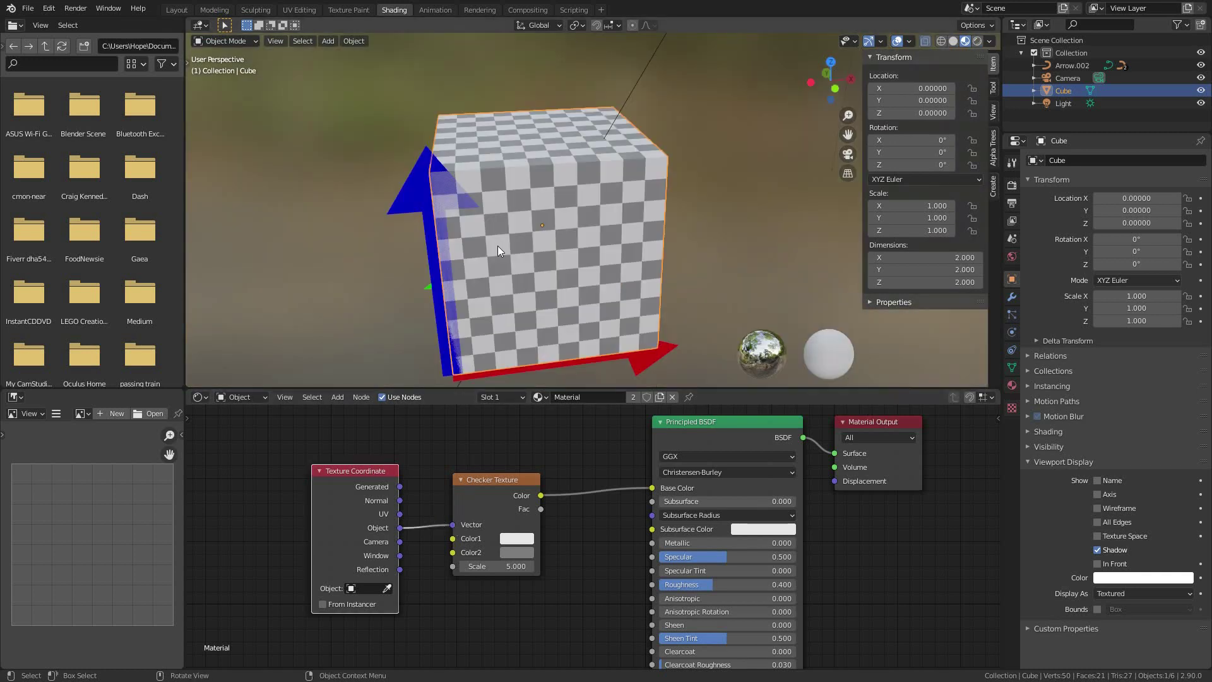
Connect Generated coordinates to the Checker Vector and scale the cube's mesh down in Edit Mode.
middle_click_drag(522, 245, 540, 209)
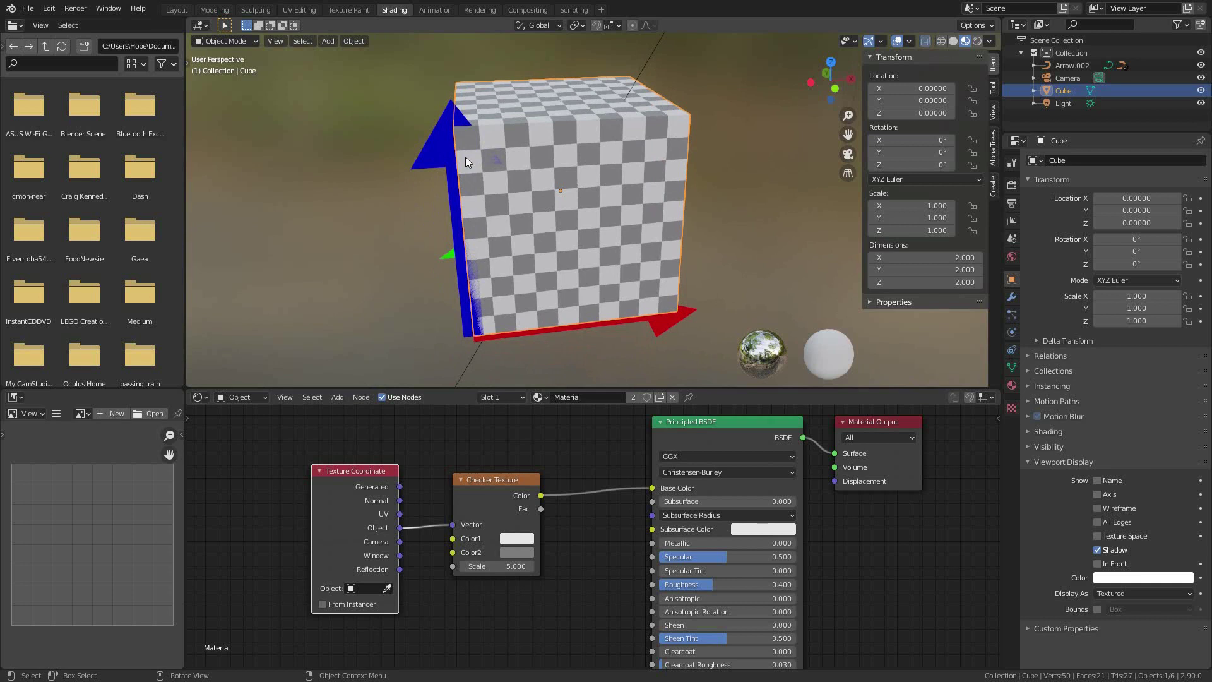
left_click_drag(401, 486, 453, 524)
key("Tab")
key("s")
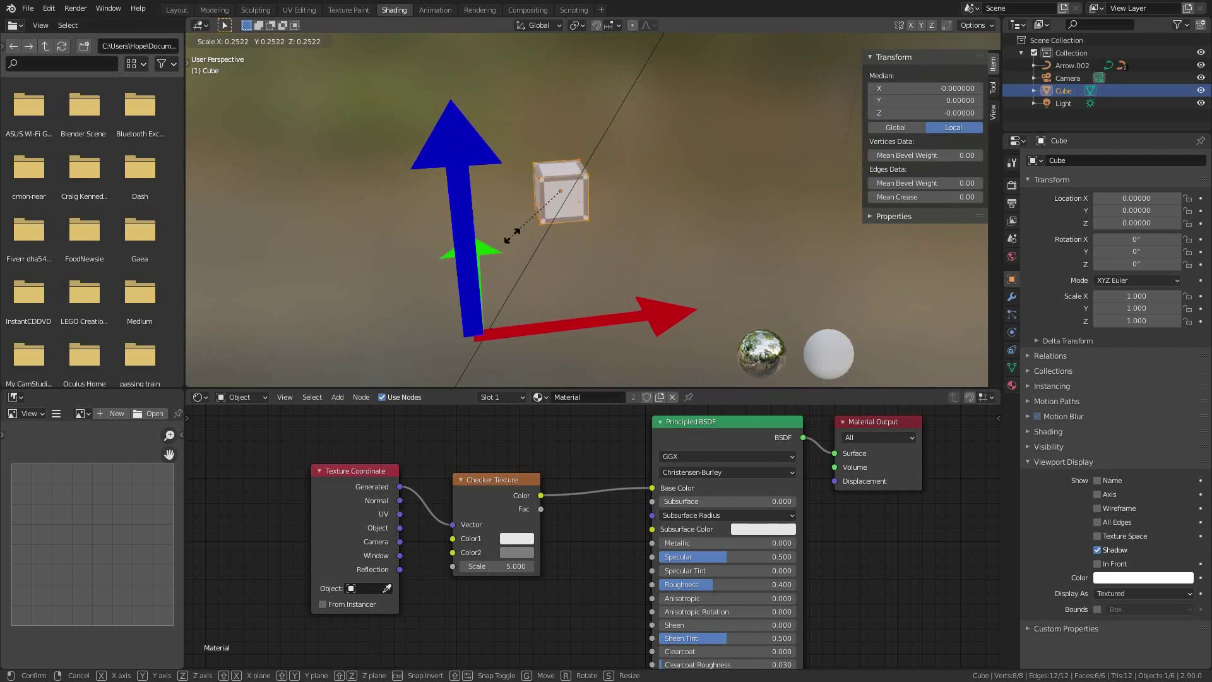
left_click(512, 241)
key("Tab")
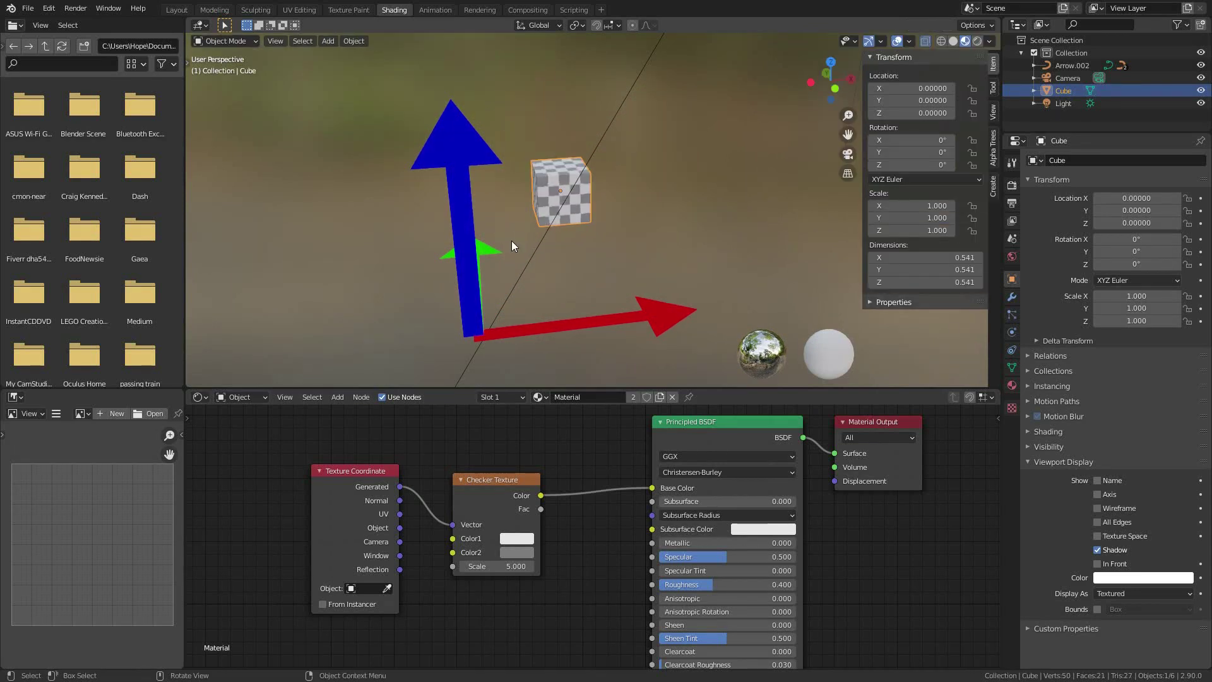
Confirm object scale 1.0 on all axes and dimensions 0.541, then orbit to inspect the checker.
middle_click_drag(570, 198, 544, 116)
scroll(560, 143, "up", 6)
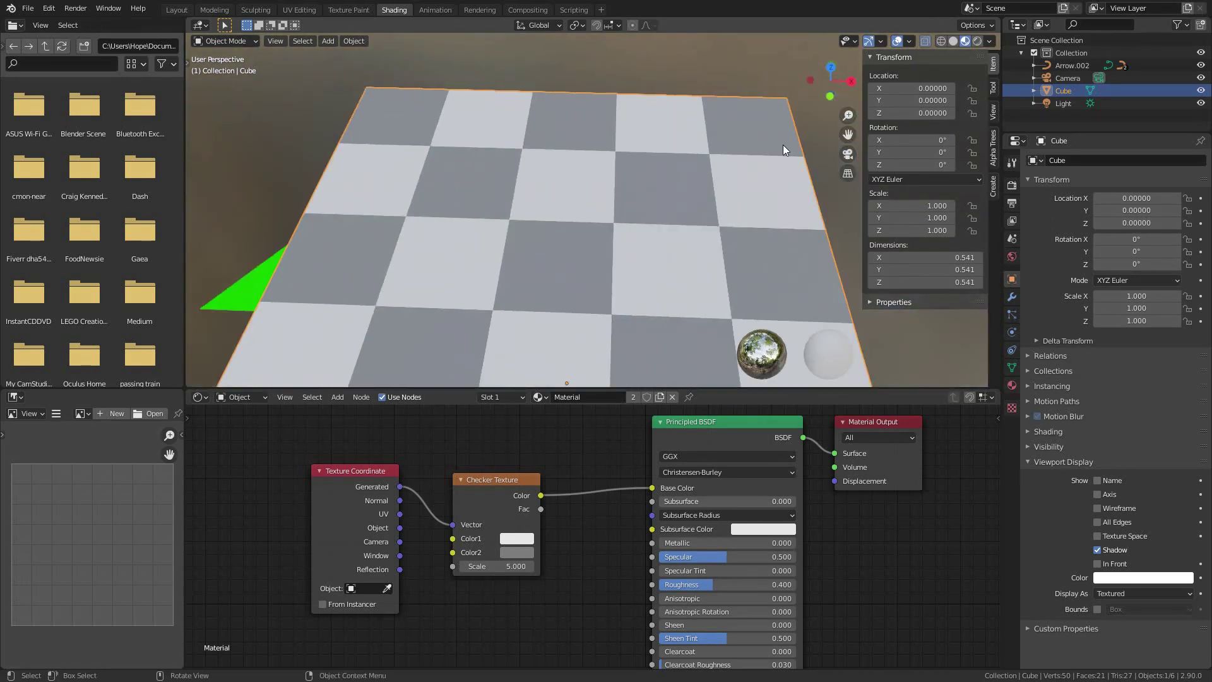
left_click_drag(899, 205, 903, 230)
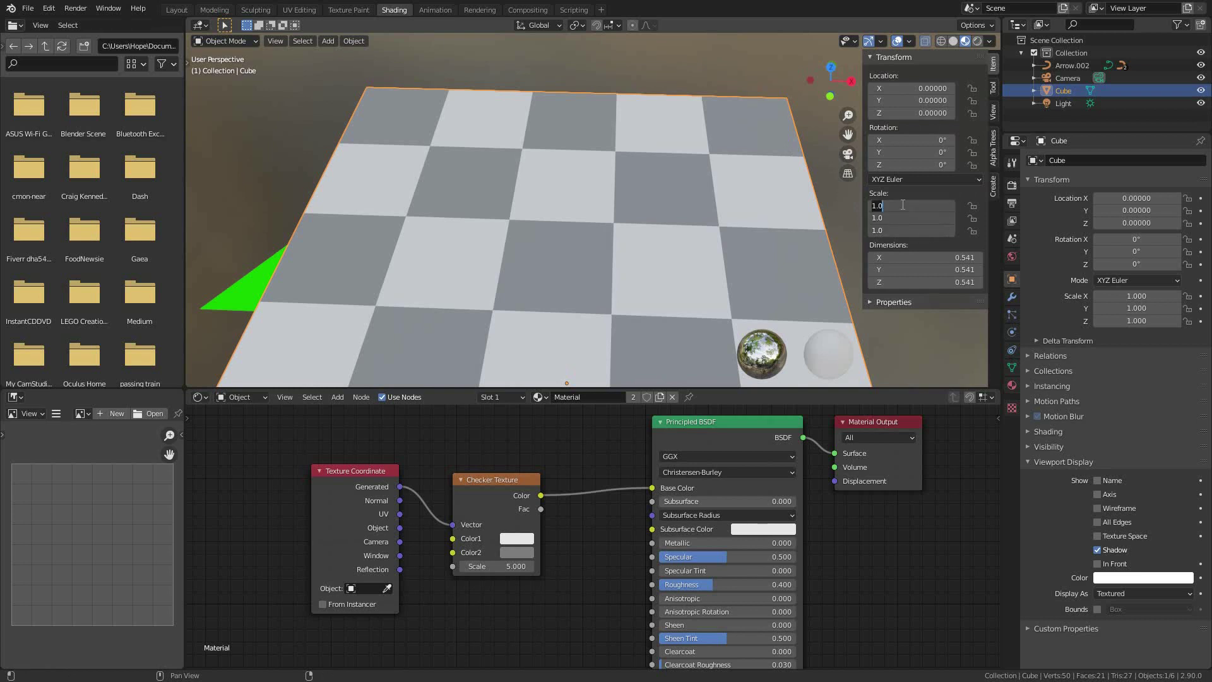
key("Return")
left_click_drag(924, 256, 922, 281)
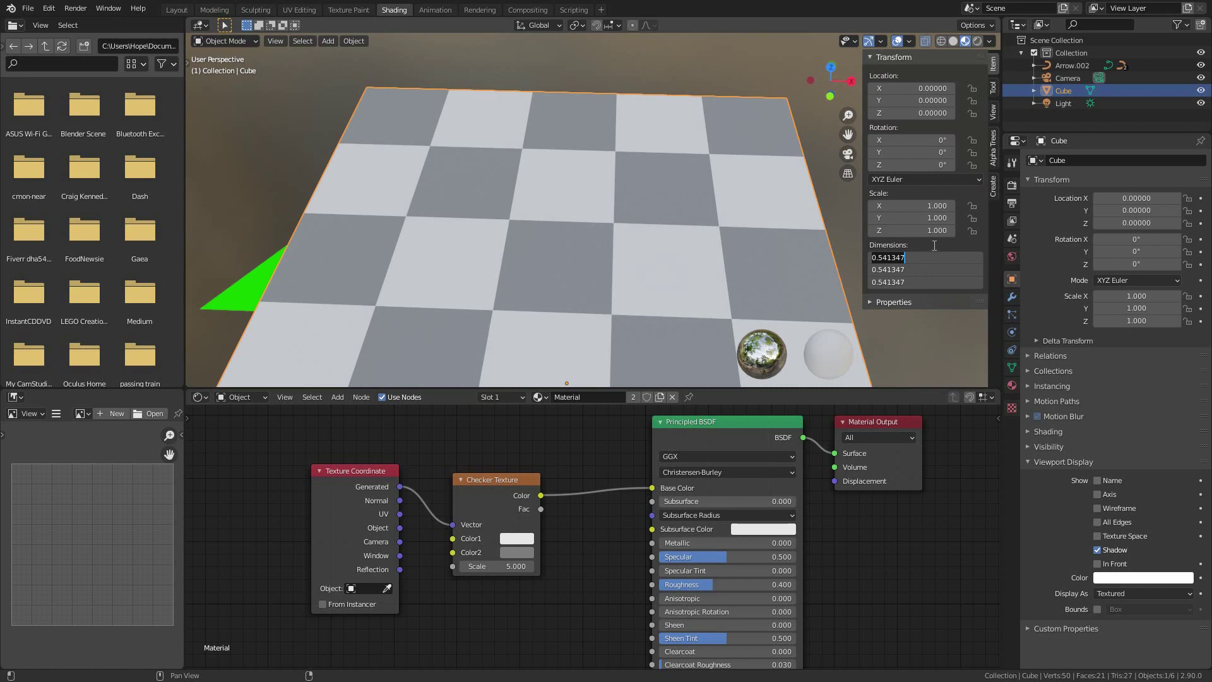
key("Return")
scroll(551, 122, "down", 5)
mouse_move(562, 112)
middle_mouse_down()
mouse_move(638, 96)
mouse_move(541, 101)
middle_mouse_up()
scroll(568, 148, "down", 3)
middle_click_drag(576, 158, 575, 131)
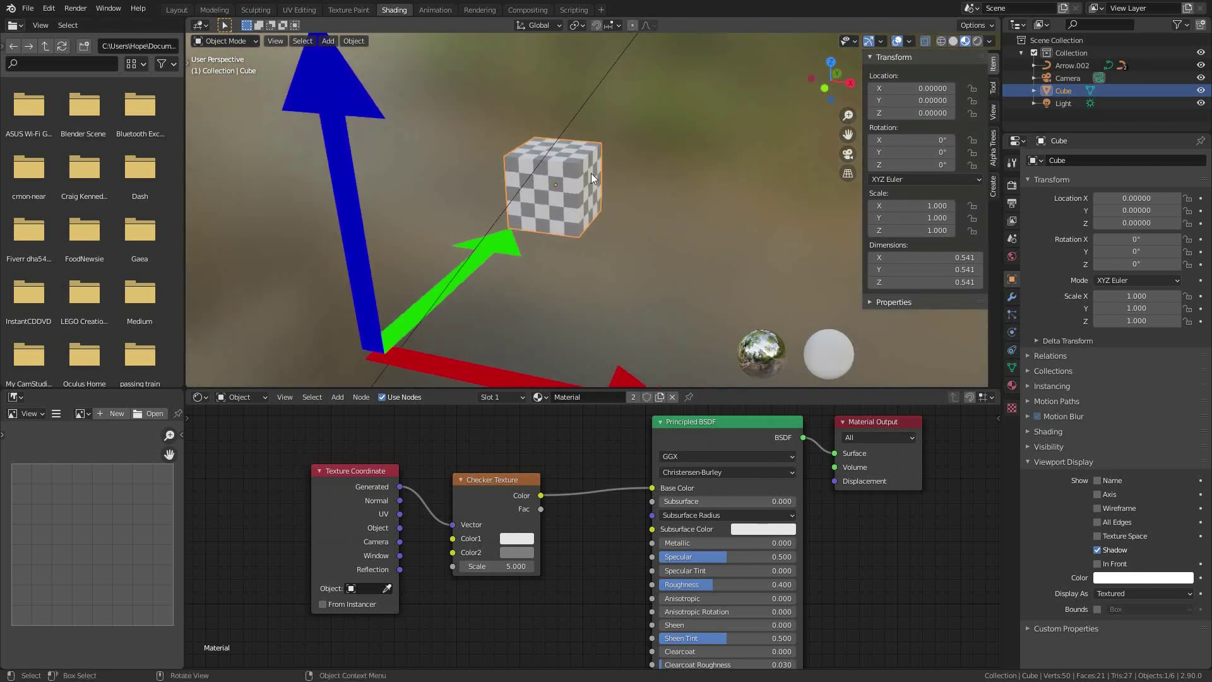
Undo the mesh shrink, then shrink the mesh again and confirm object scale 1.0.
scroll(591, 173, "up", 3)
middle_click_drag(528, 144, 556, 180)
scroll(556, 183, "down", 4)
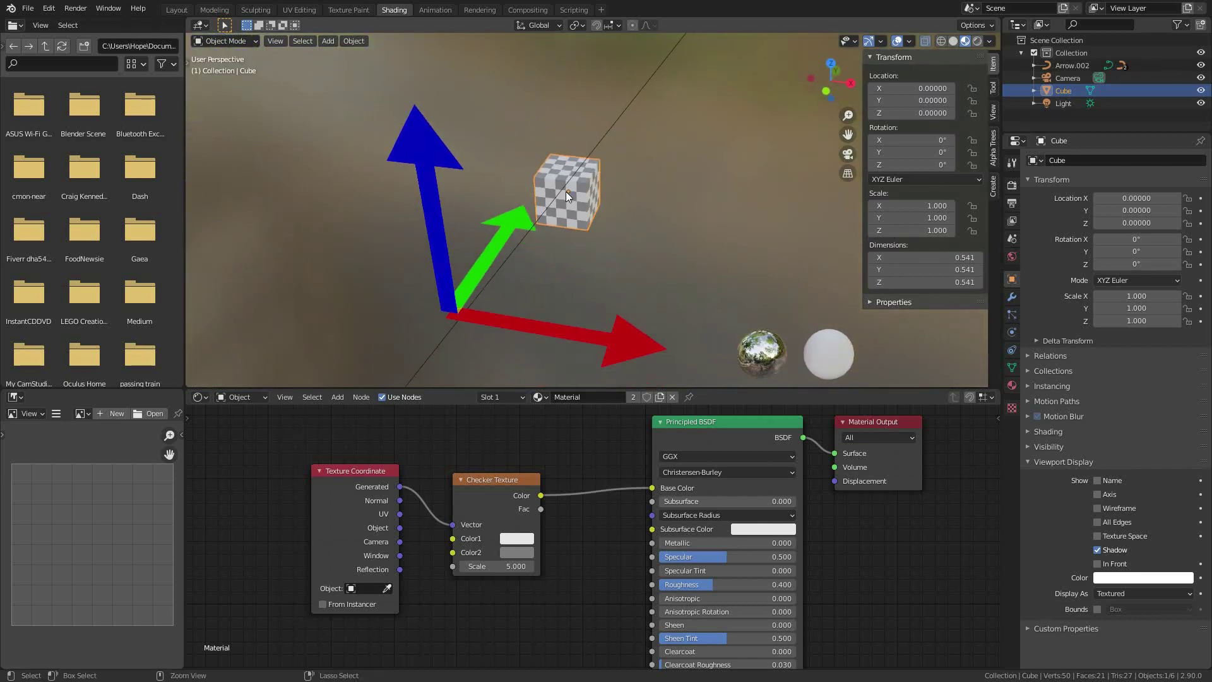
key("ctrl+z")
key("ctrl+z")
key("ctrl+z")
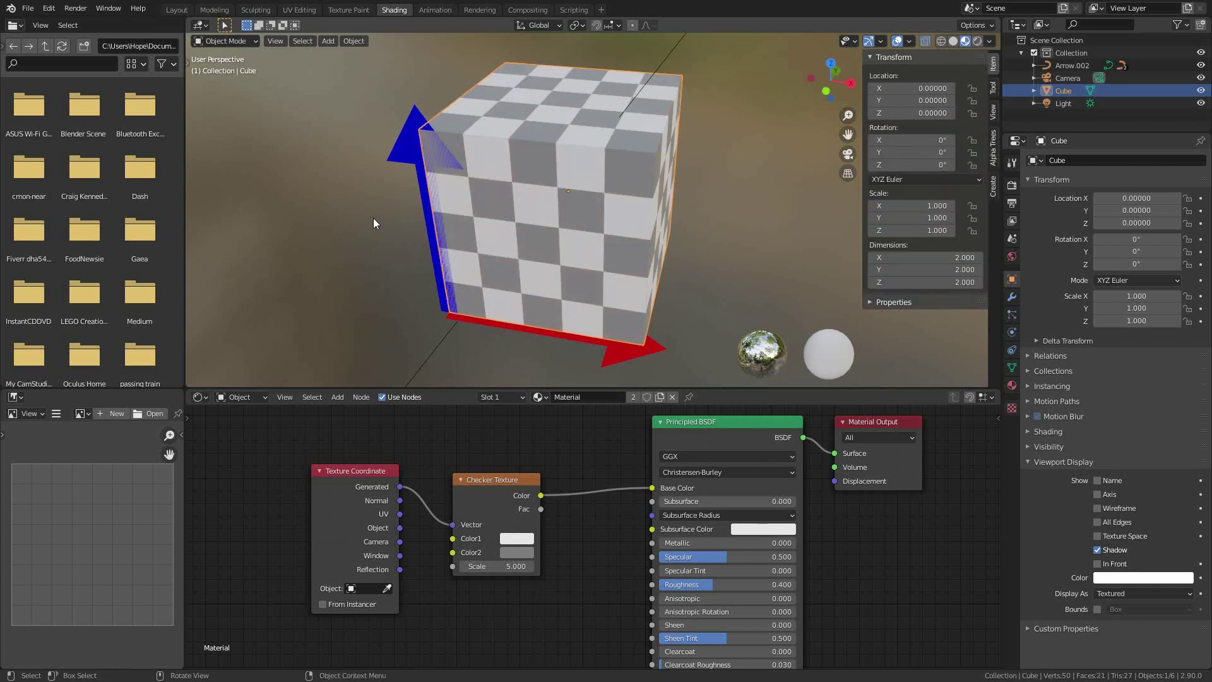
key("Tab")
key("s")
left_click(518, 199)
key("Tab")
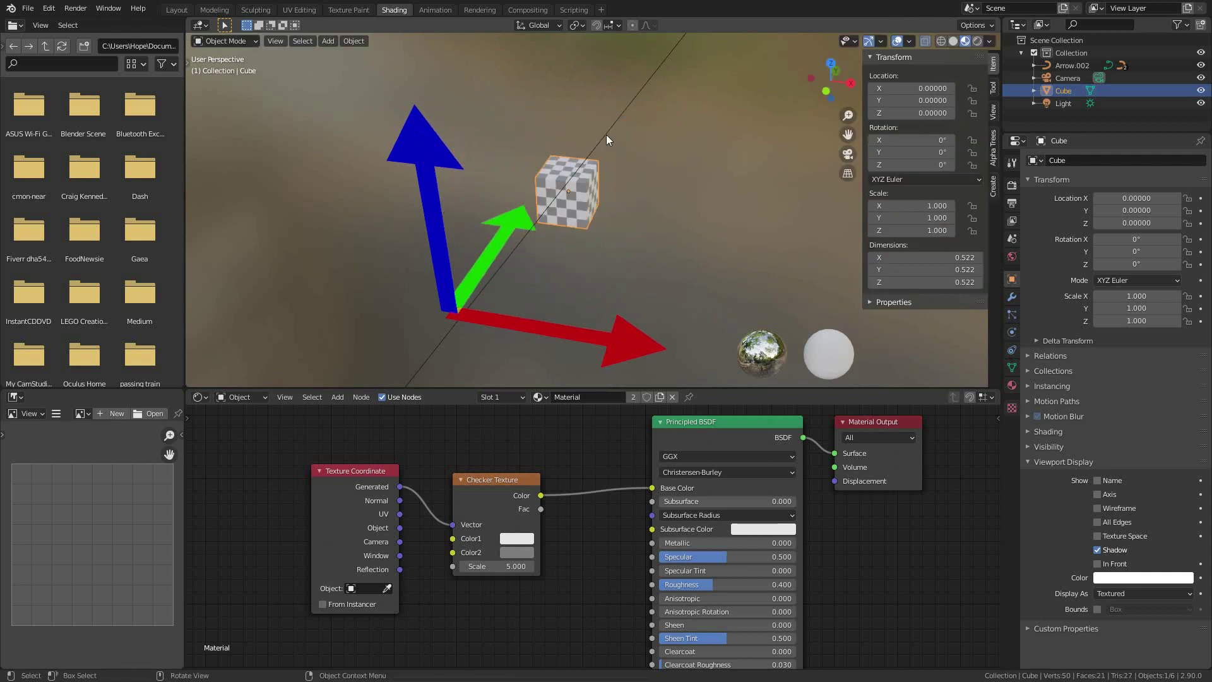
left_click_drag(924, 206, 912, 208)
key("Return")
Undo the shrink in Edit Mode to restore the 2-unit cube and feed Object coordinates into the checker.
key("Tab")
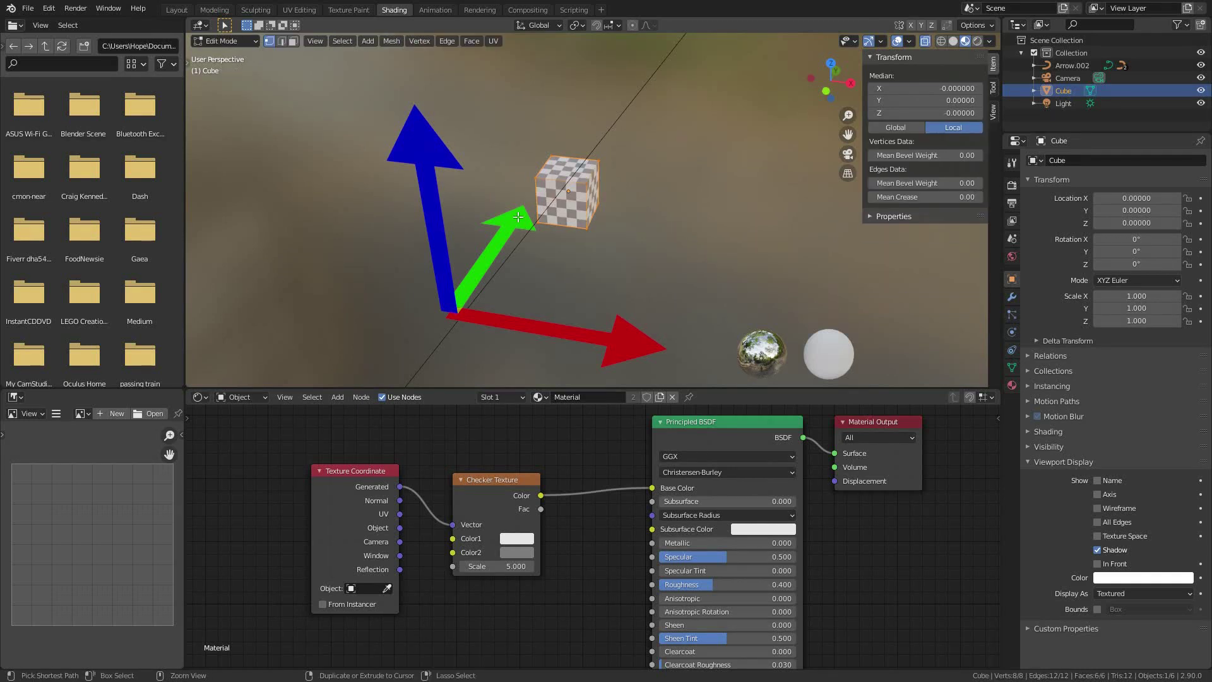
key("ctrl+z")
key("ctrl+z")
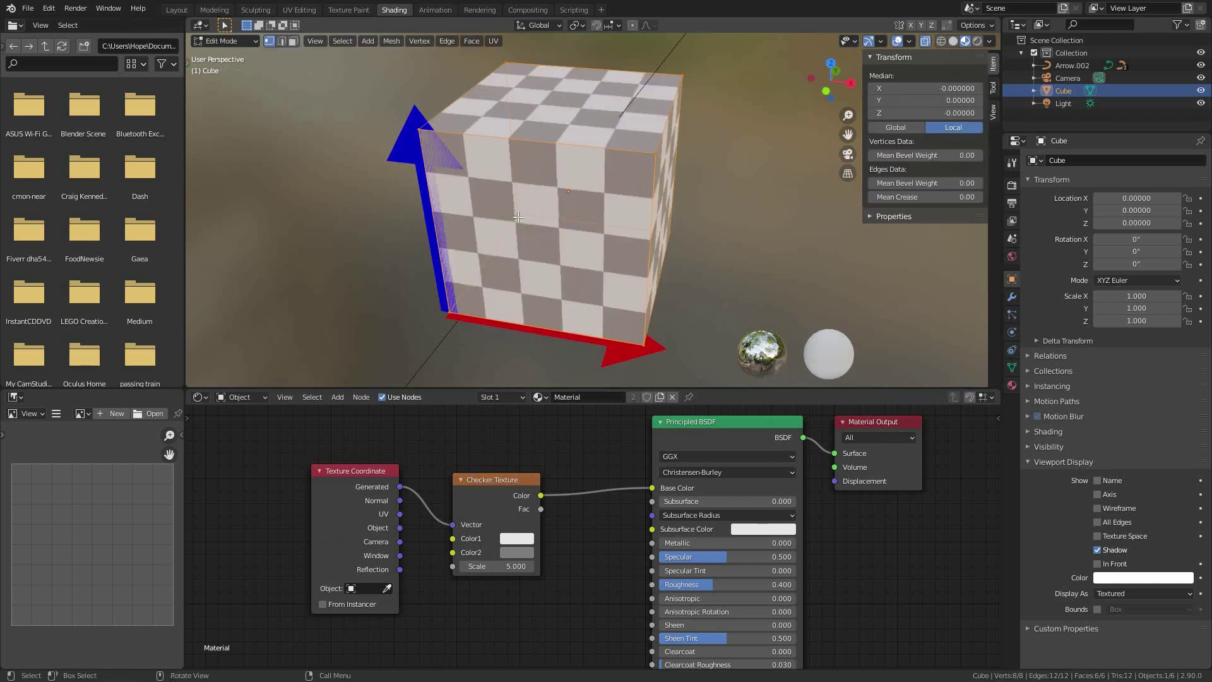
key("Tab")
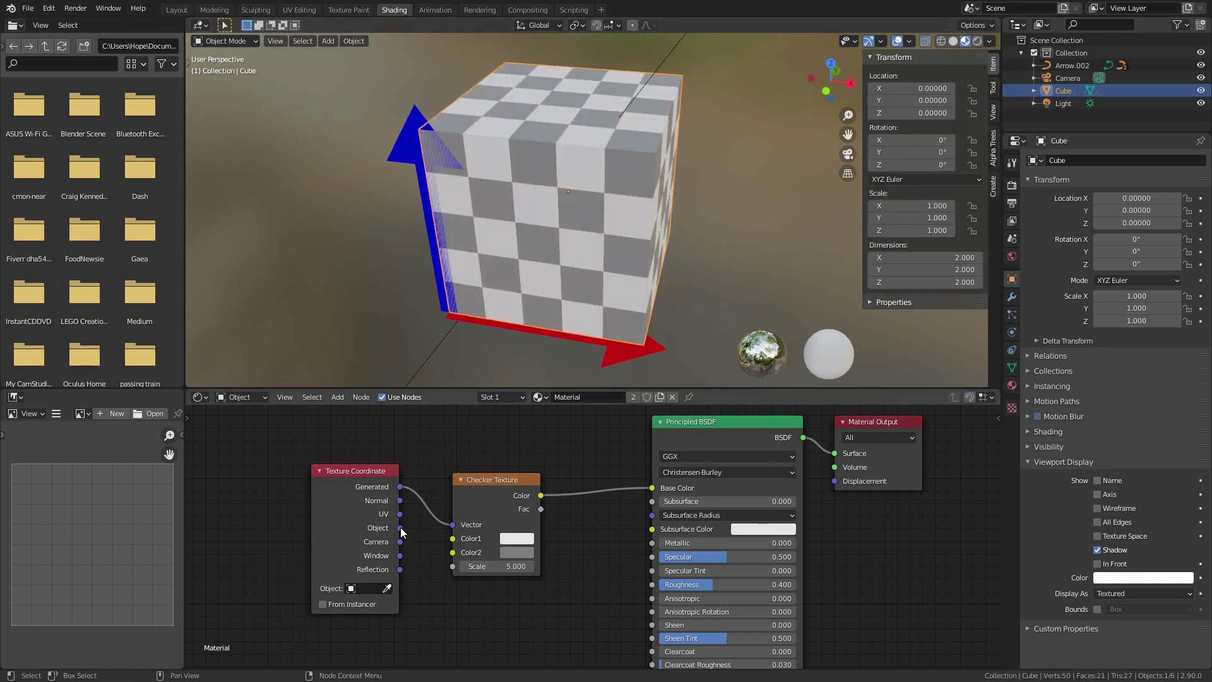
left_click_drag(401, 528, 450, 530)
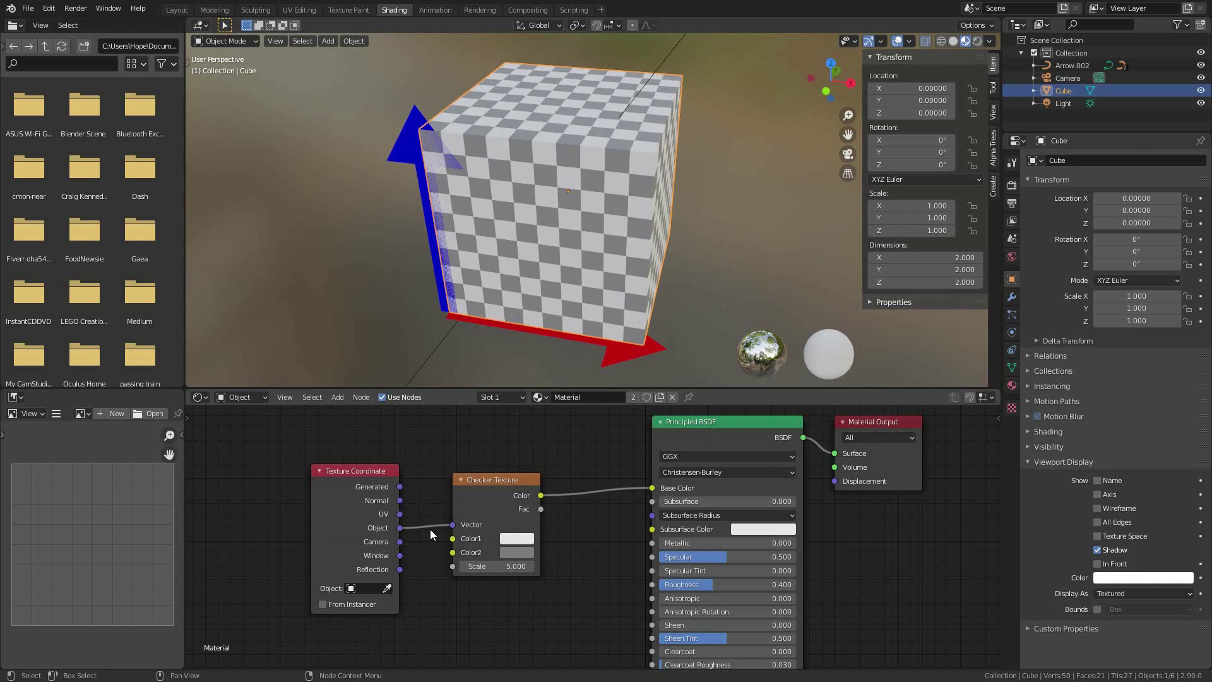
left_click(498, 568)
key("Return")
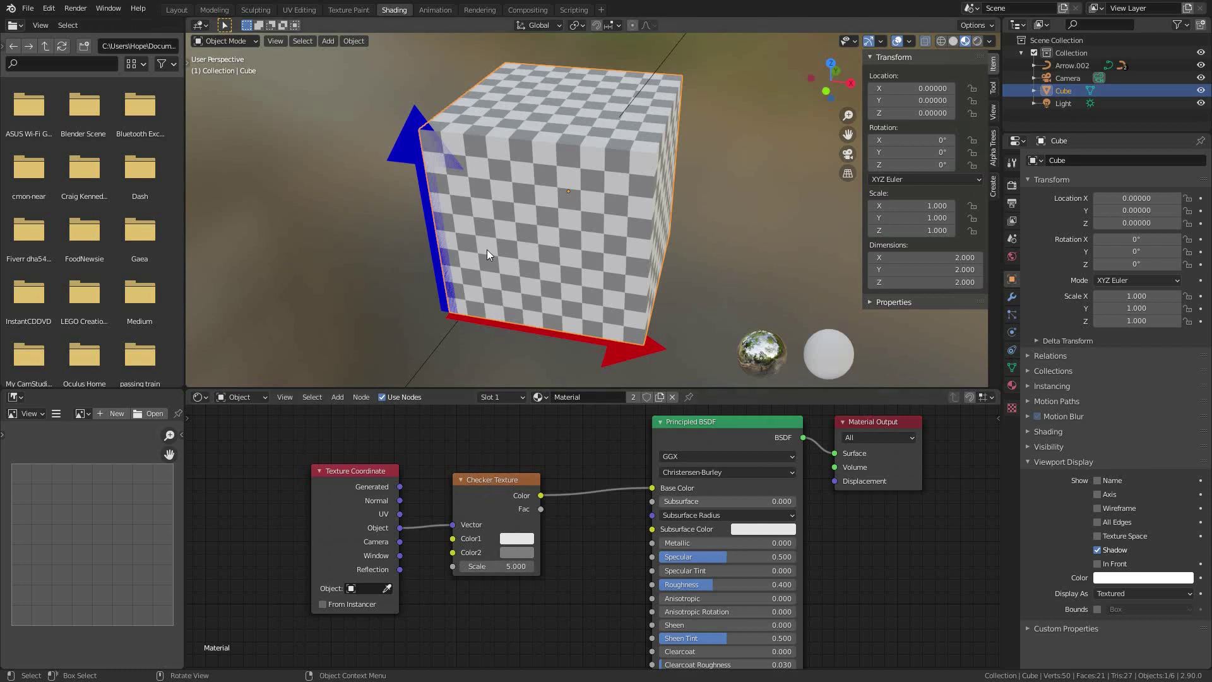
middle_click_drag(606, 205, 705, 127)
key("KP_Decimal")
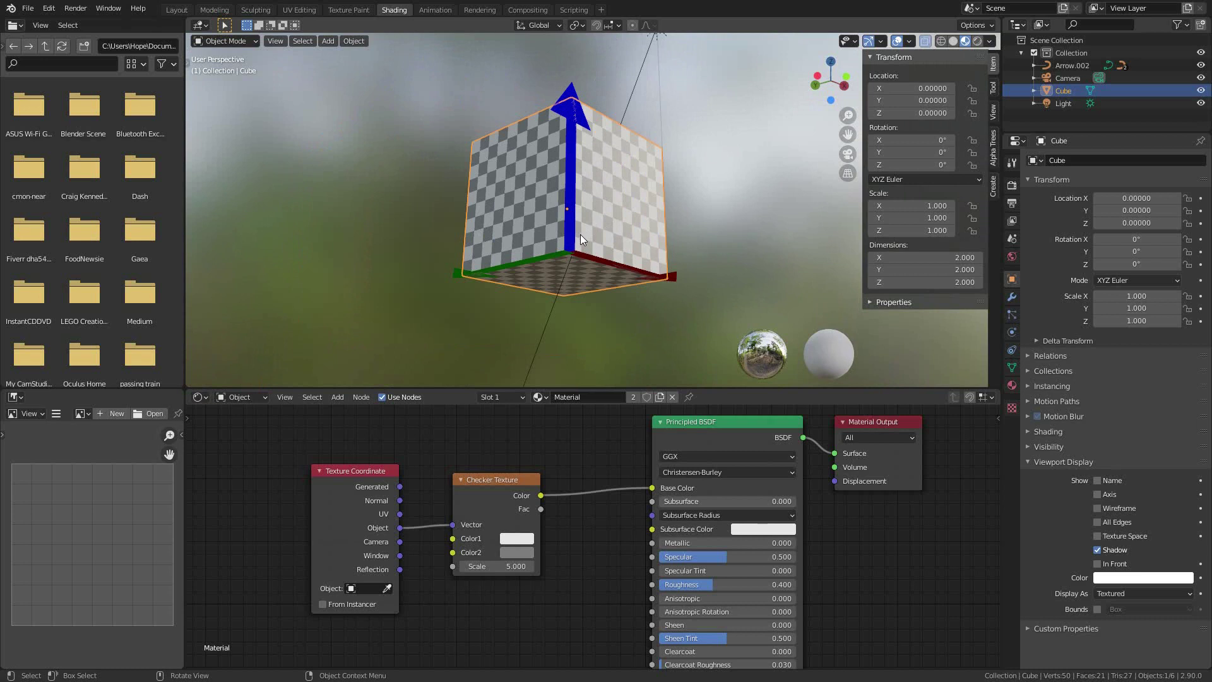
scroll(581, 233, "up", 5)
middle_click_drag(564, 245, 593, 211)
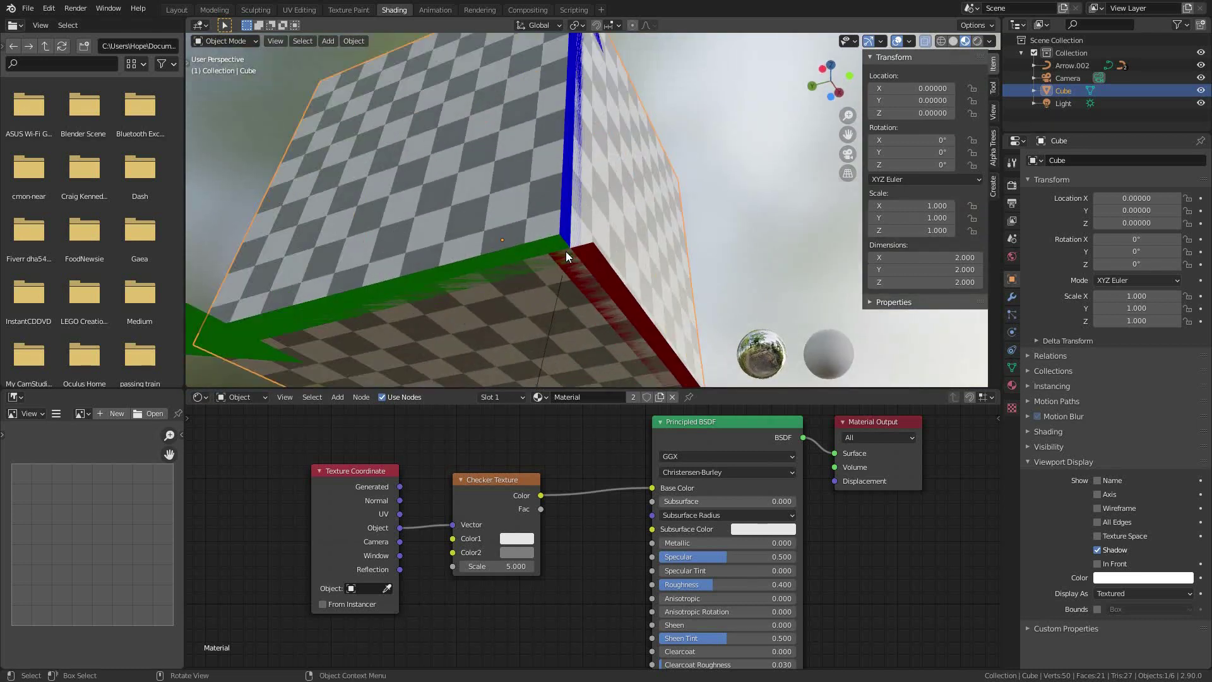
mouse_move(566, 251)
middle_mouse_down()
mouse_move(548, 264)
mouse_move(578, 225)
mouse_move(562, 253)
middle_mouse_up()
scroll(305, 542, "down", 3)
middle_click_drag(319, 534, 332, 526)
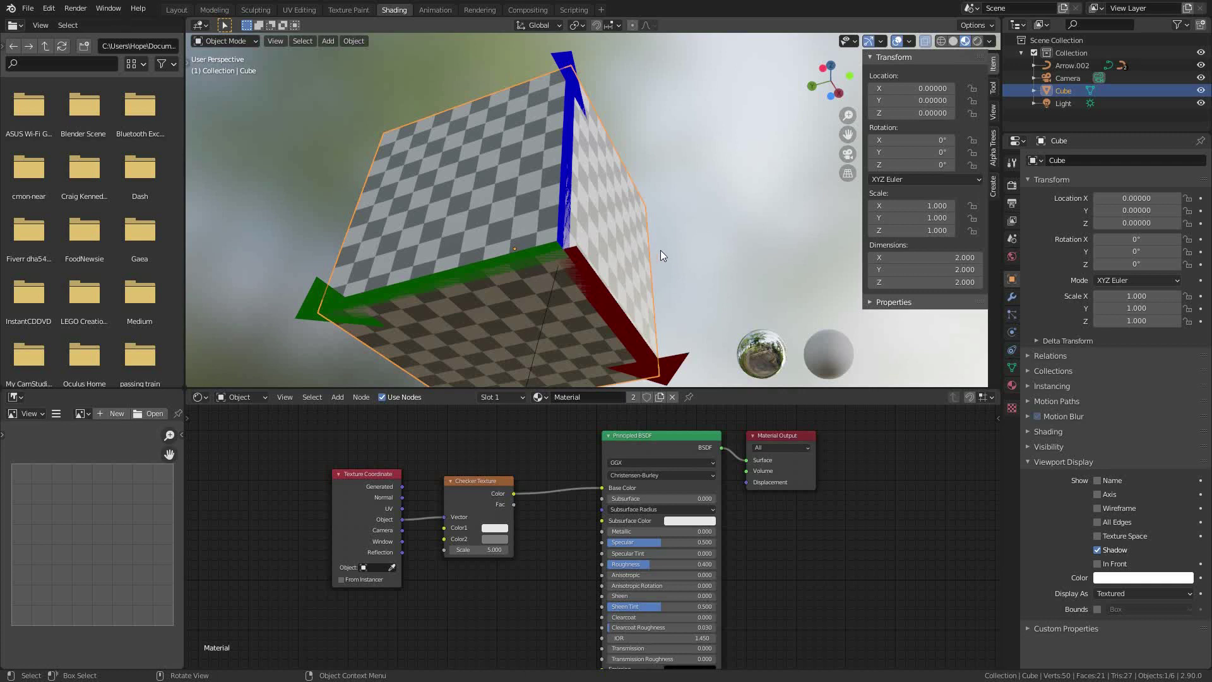
middle_click_drag(503, 221, 808, 98)
scroll(550, 196, "down", 5)
middle_click_drag(551, 196, 558, 172)
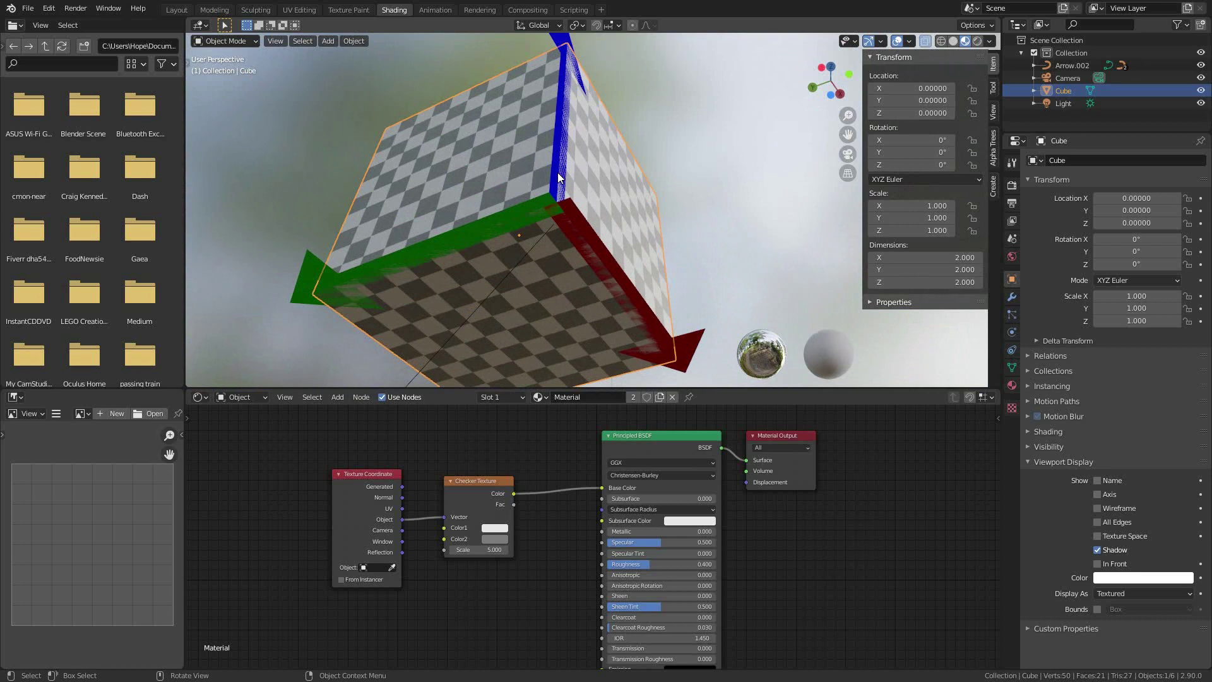